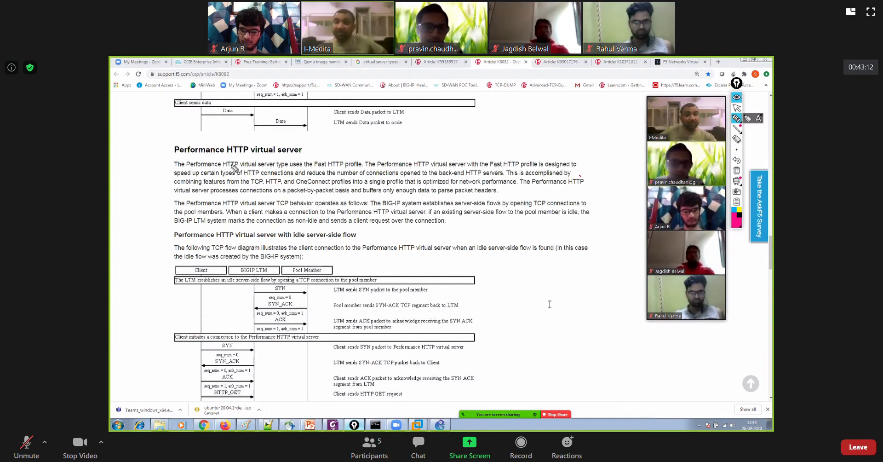
# Underline the key phrases about the Fast HTTP profile in the Performance HTTP virtual server description
pyautogui.moveTo(224, 168)
pyautogui.mouseDown()
pyautogui.moveTo(341, 171)
pyautogui.moveTo(316, 169)
pyautogui.moveTo(359, 162)
pyautogui.moveTo(357, 169)
pyautogui.moveTo(429, 169)
pyautogui.mouseUp()
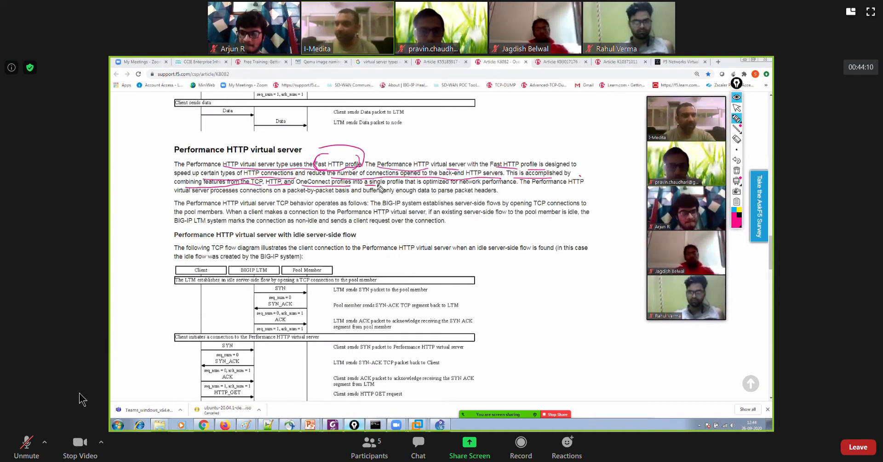
# Unmute the meeting microphone each time to speak about the virtual server article, and mute it again when finished
pyautogui.click(23, 452)
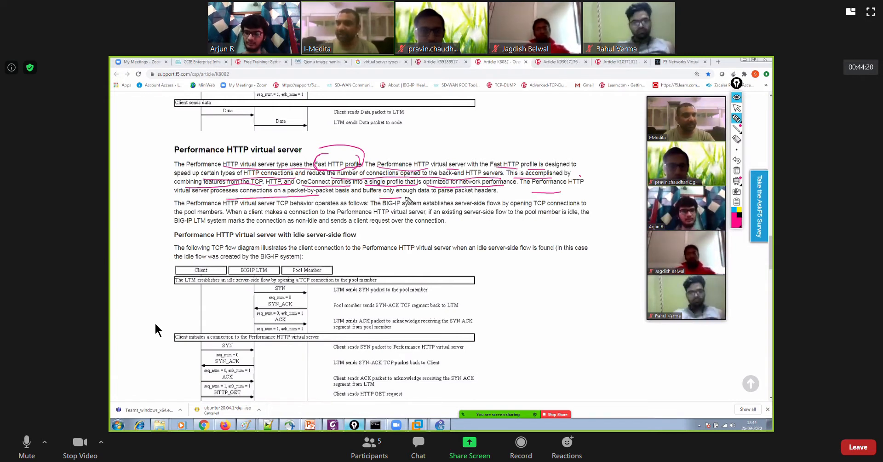
pyautogui.hotkey('alt', 'a')
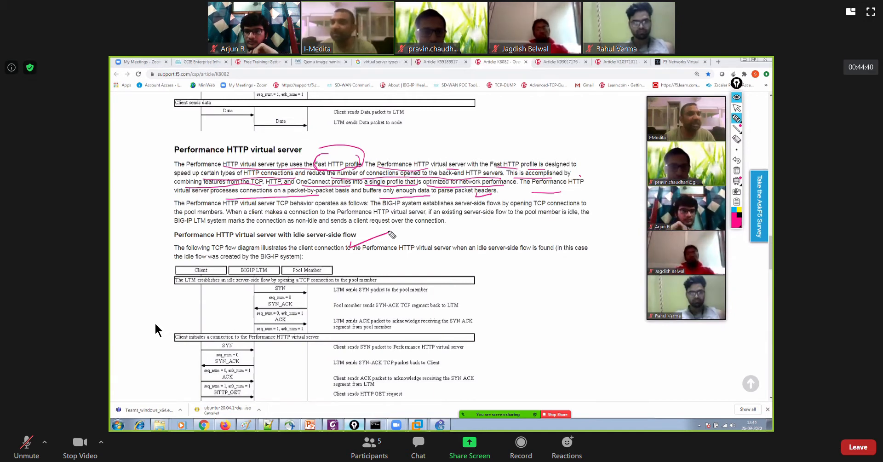
pyautogui.hotkey('alt', 'a')
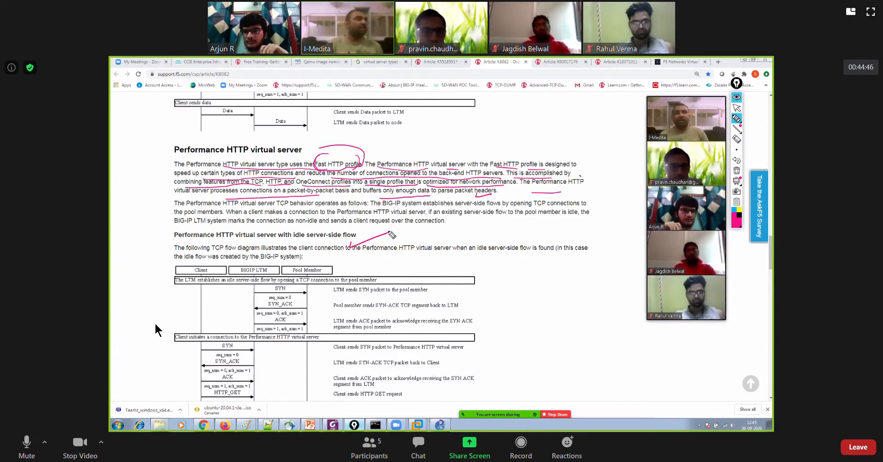
pyautogui.hotkey('alt', 'a')
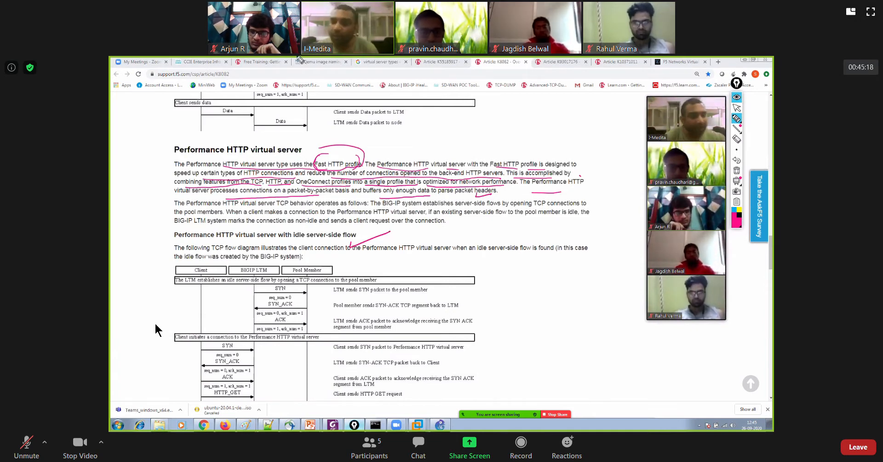
pyautogui.hotkey('alt', 'a')
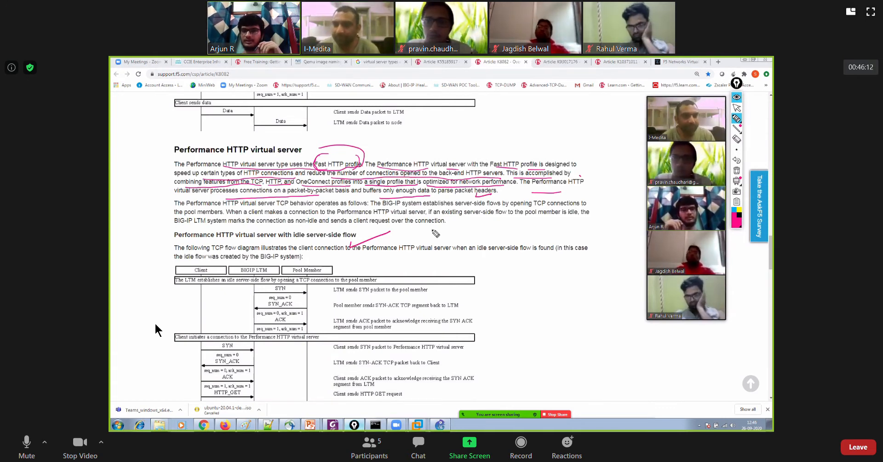
pyautogui.hotkey('alt', 'a')
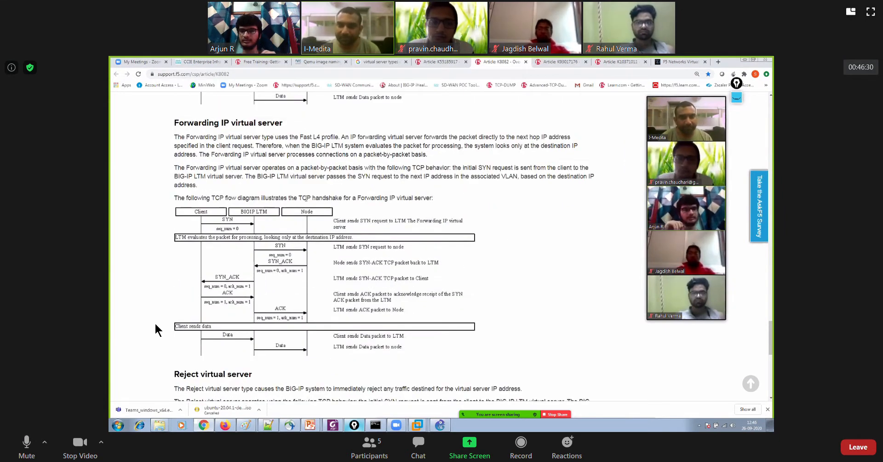
pyautogui.hotkey('alt', 'a')
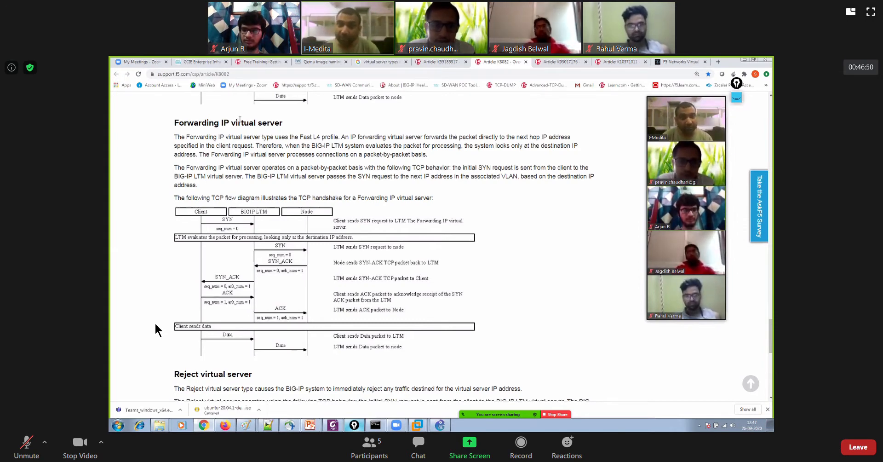
# Switch to the F5 BIG-IP configuration utility in Firefox and display the TCP protocol profiles
pyautogui.doubleClick(240, 121)
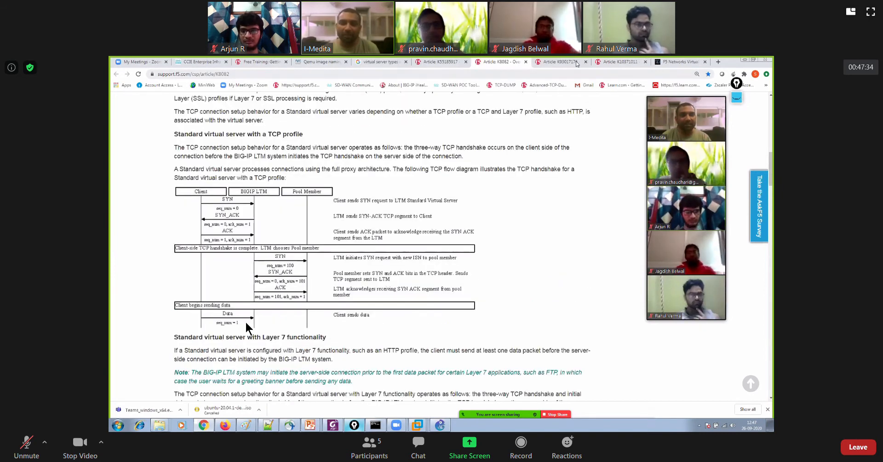
pyautogui.hotkey('alt', 'Tab')
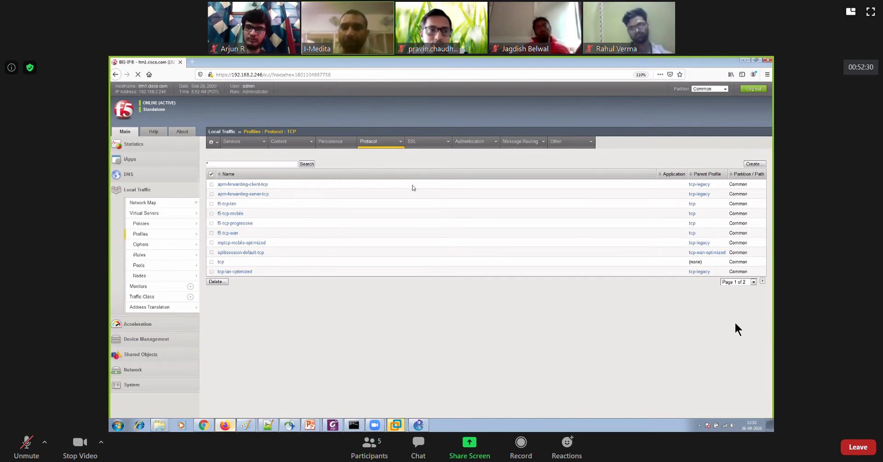
pyautogui.moveTo(377, 141)
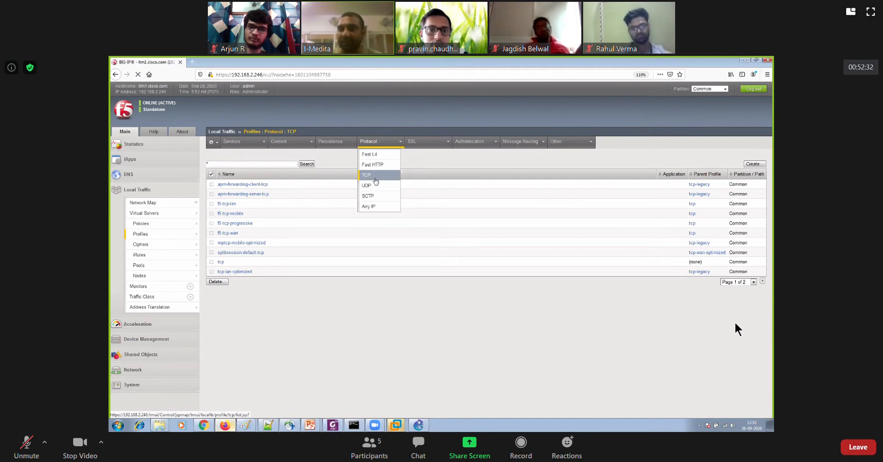
pyautogui.click(376, 180)
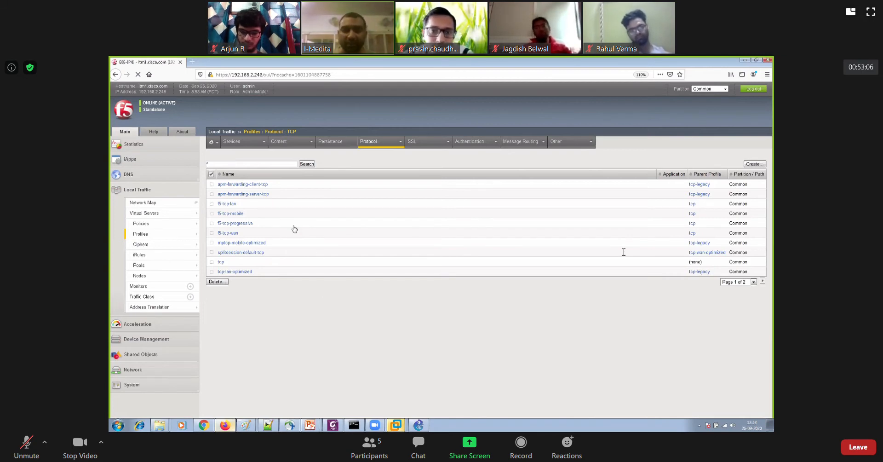
# View the form for a new virtual server and return to the TCP protocol profiles
pyautogui.click(144, 213)
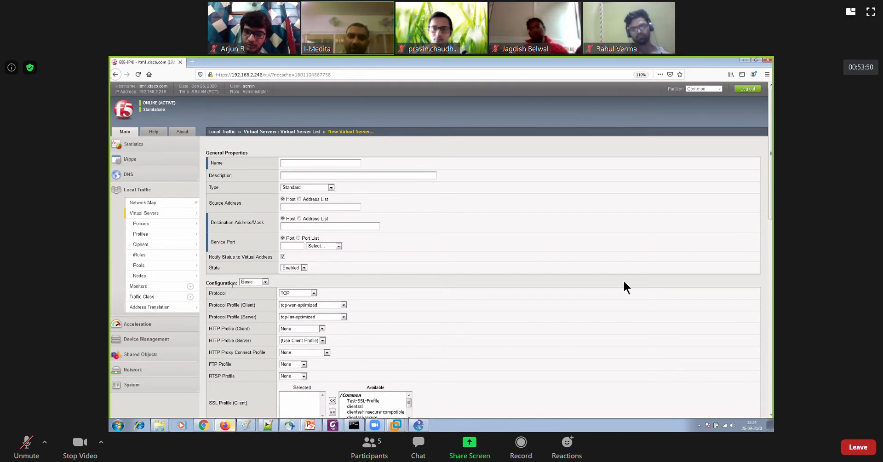
pyautogui.moveTo(171, 225)
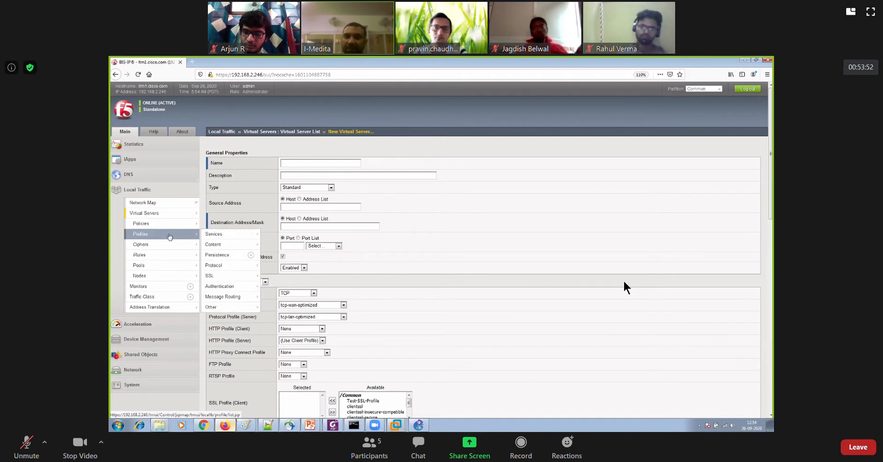
pyautogui.moveTo(221, 266)
pyautogui.click(270, 267)
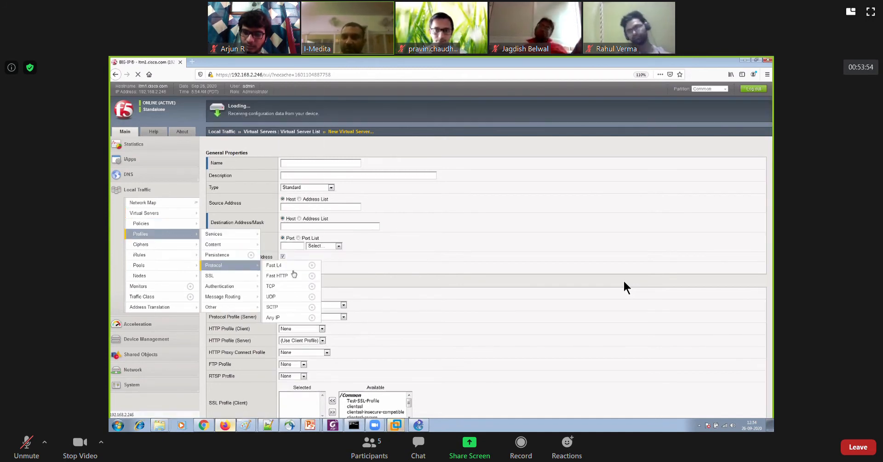
pyautogui.moveTo(368, 142)
pyautogui.click(366, 176)
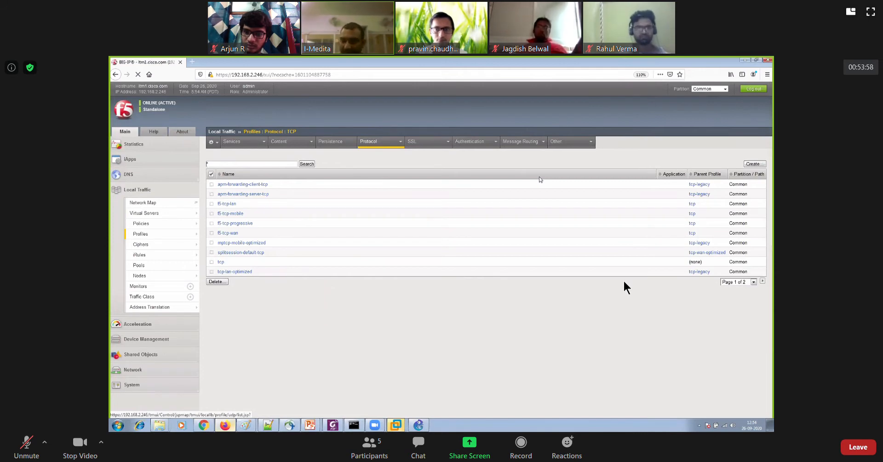
# Open the form for creating a new TCP profile, ready for its name and custom settings
pyautogui.click(754, 164)
pyautogui.click(300, 164)
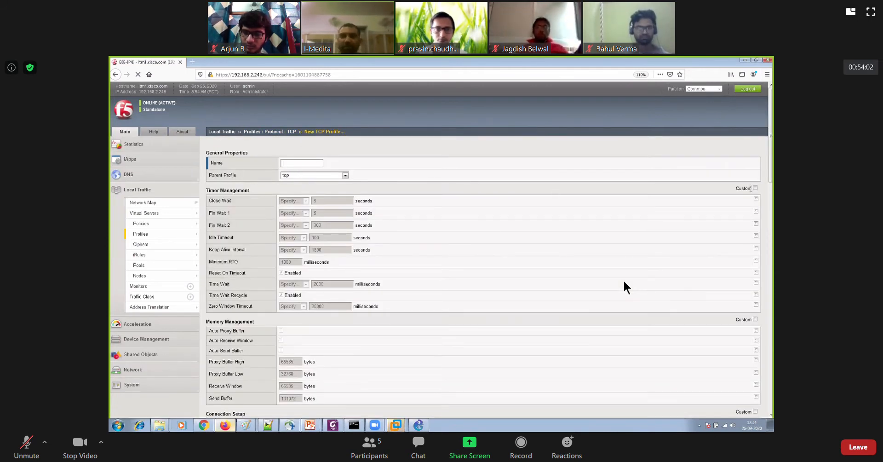
pyautogui.click(754, 188)
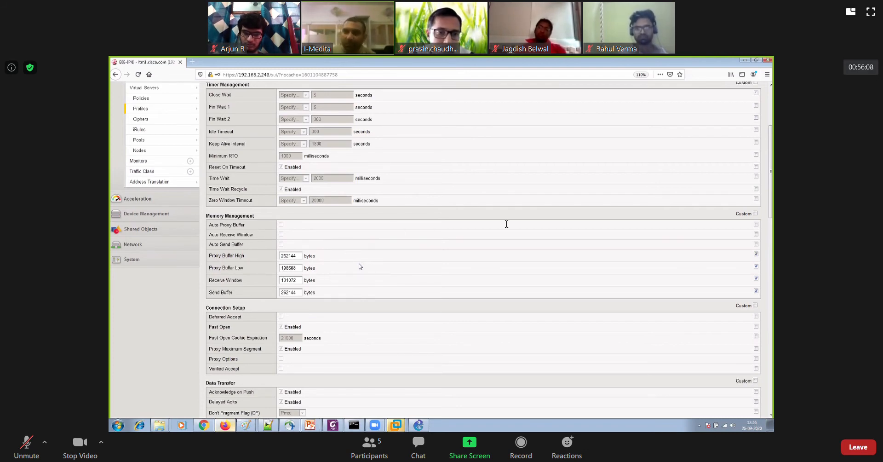
# Review the timer and memory management settings of the f5-tcp-mobile profile
pyautogui.scroll(2, 342, 296)
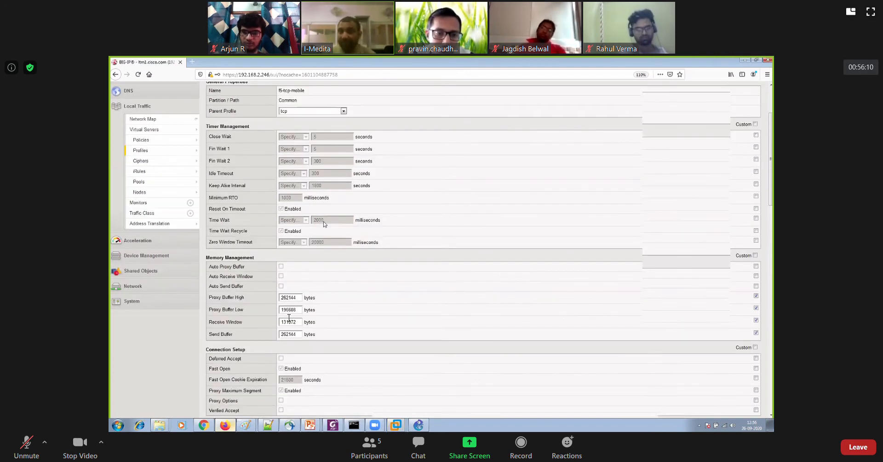
pyautogui.scroll(2, 289, 318)
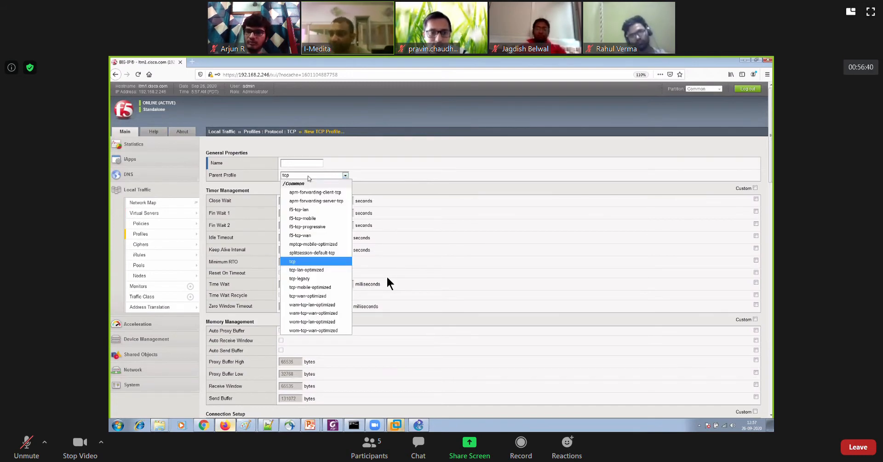
# Unmute the meeting microphone to talk about the TCP parent profile, muting it again after each remark
pyautogui.click(24, 444)
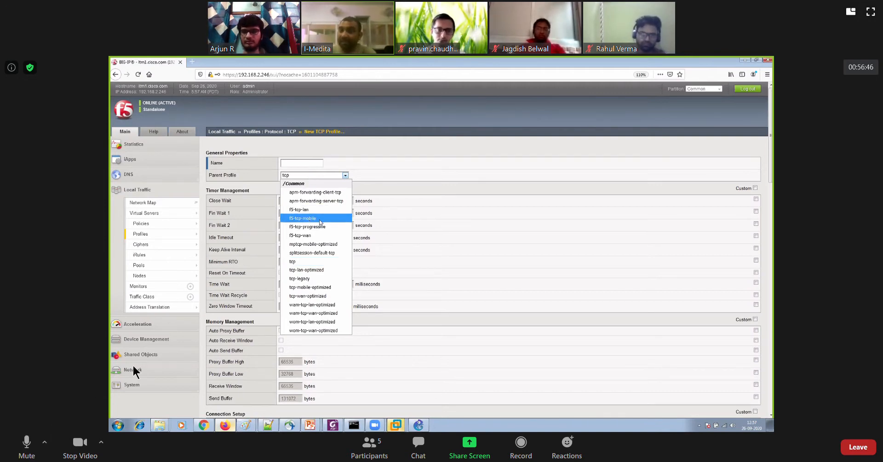
pyautogui.hotkey('alt', 'a')
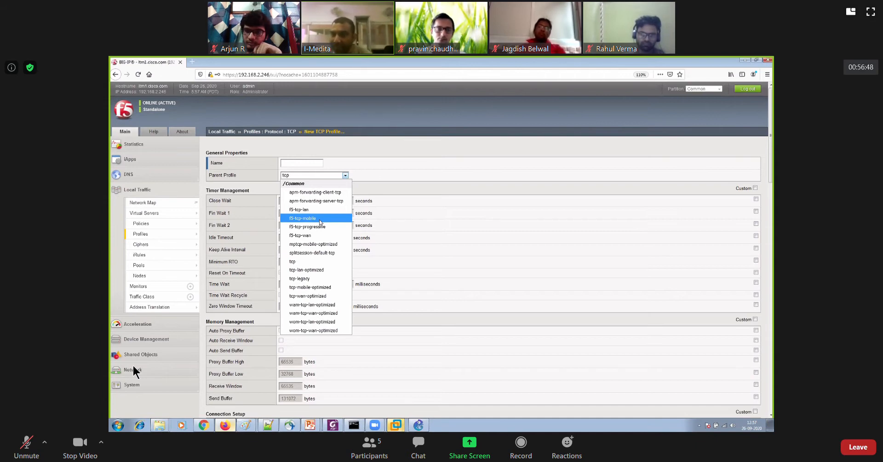
pyautogui.hotkey('alt', 'a')
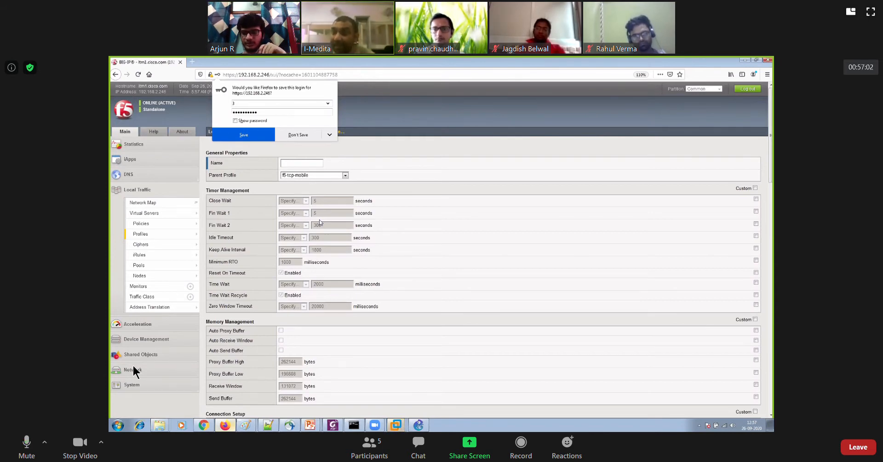
pyautogui.hotkey('alt', 'a')
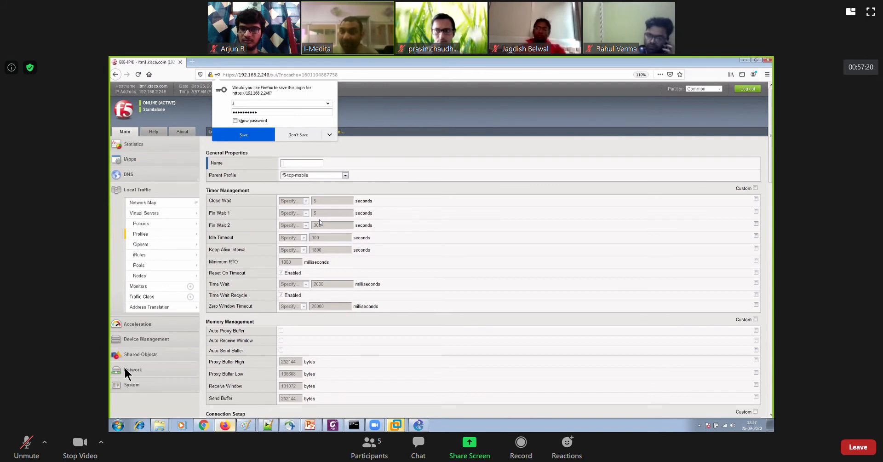
pyautogui.click(26, 444)
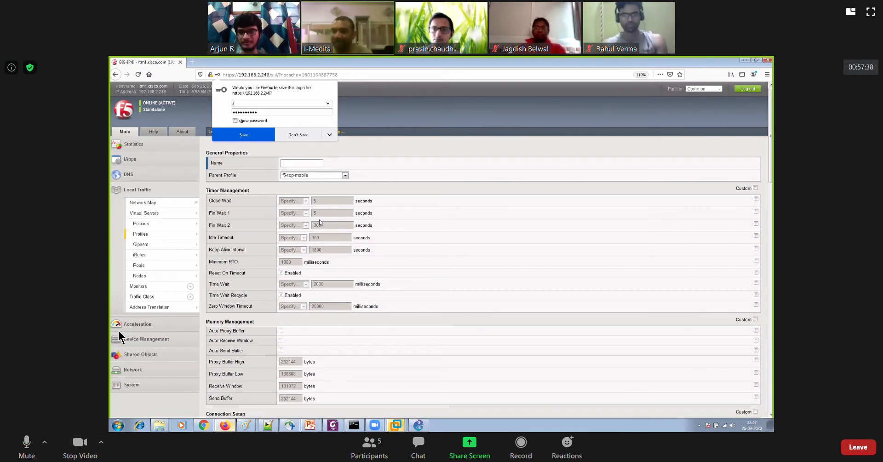
pyautogui.hotkey('alt', 'a')
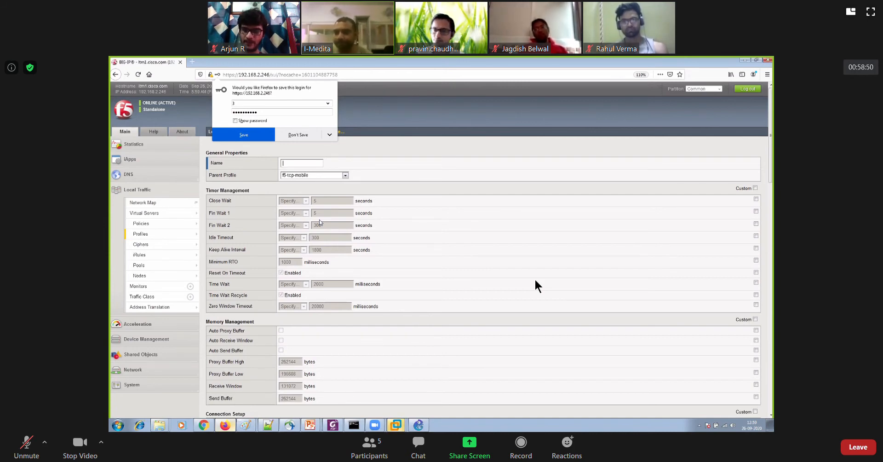
pyautogui.hotkey('alt', 'a')
pyautogui.hotkey('alt', 'a')
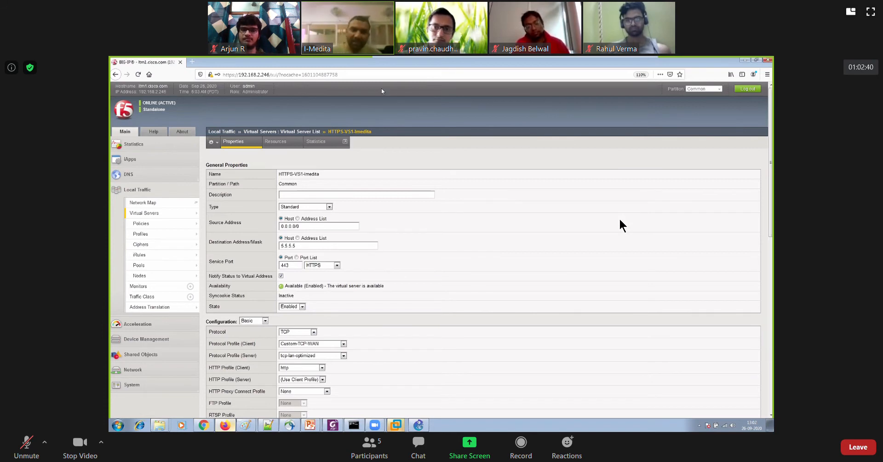
# Examine the available local traffic profile categories, including Protocol, SSL and Services
pyautogui.moveTo(159, 237)
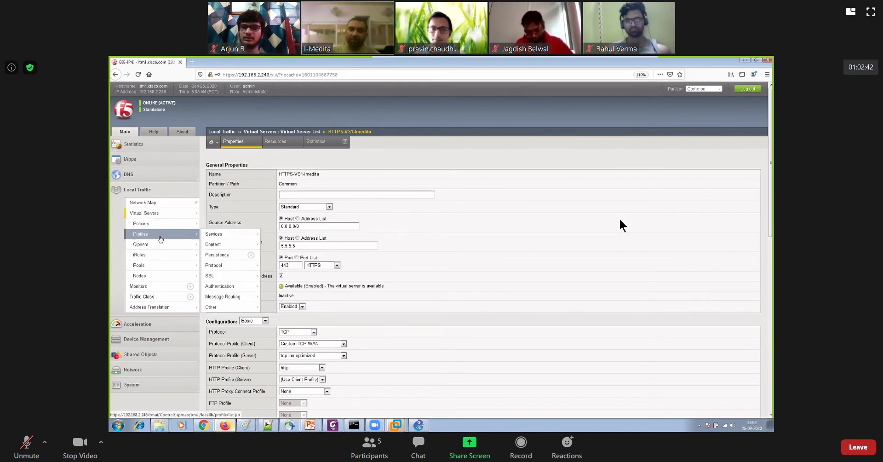
pyautogui.moveTo(228, 266)
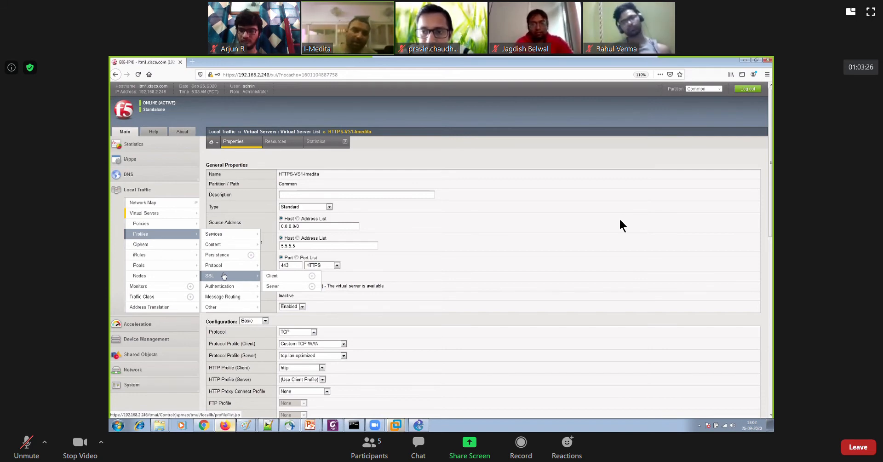
pyautogui.moveTo(225, 238)
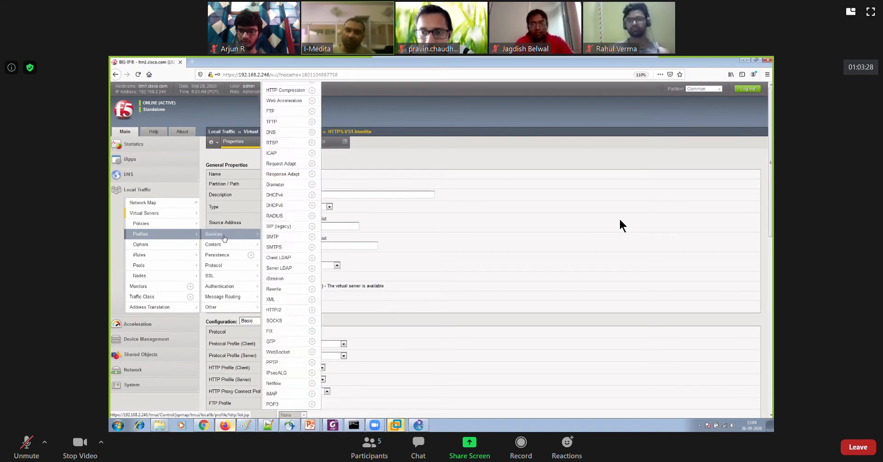
pyautogui.moveTo(230, 276)
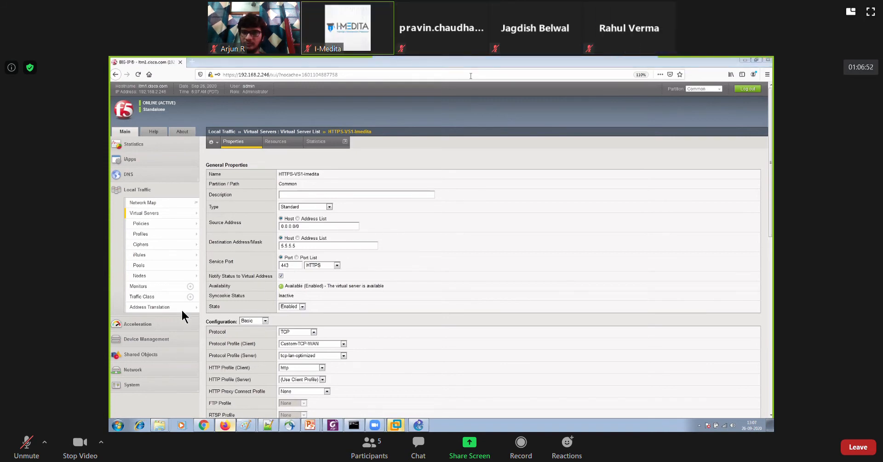
# Turn off the camera in the meeting
pyautogui.click(80, 444)
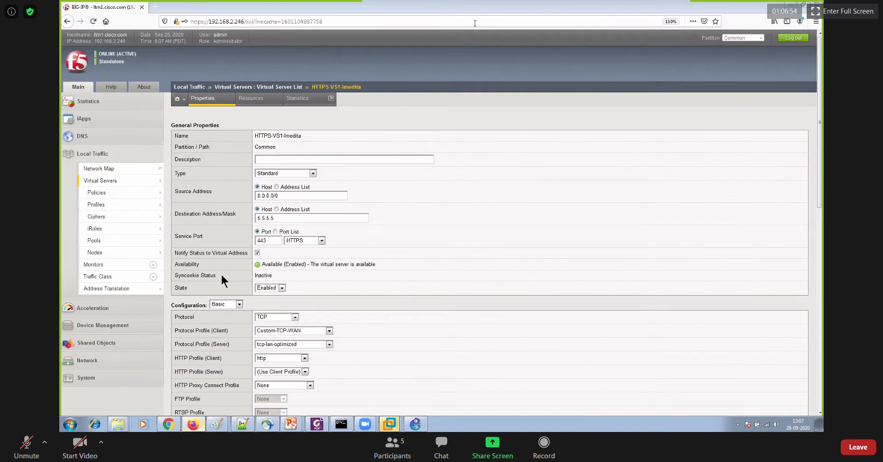
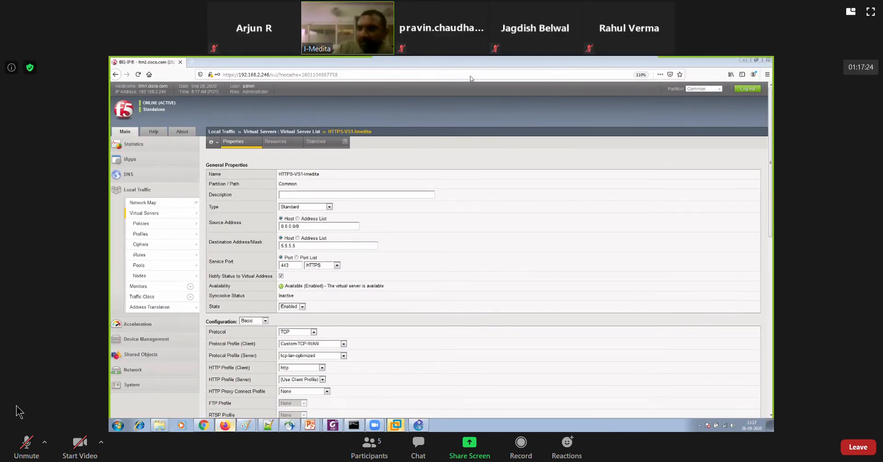
# Unmute the meeting microphone to speak, and mute it again after the remark
pyautogui.click(29, 444)
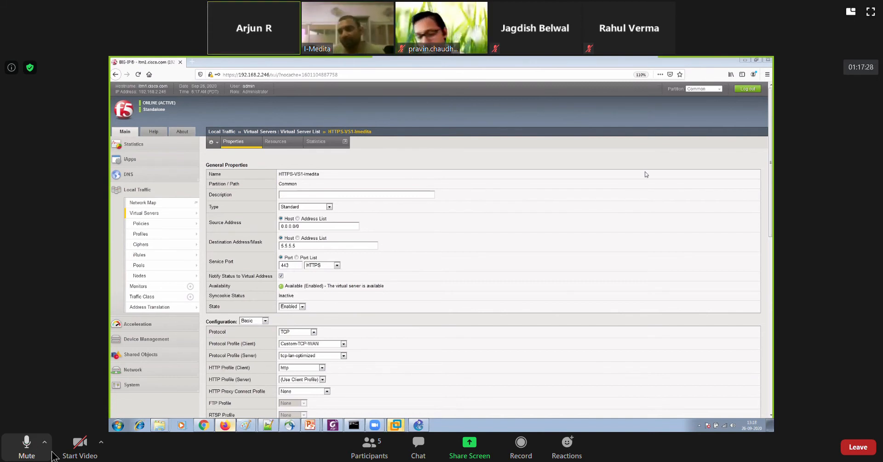
pyautogui.click(28, 445)
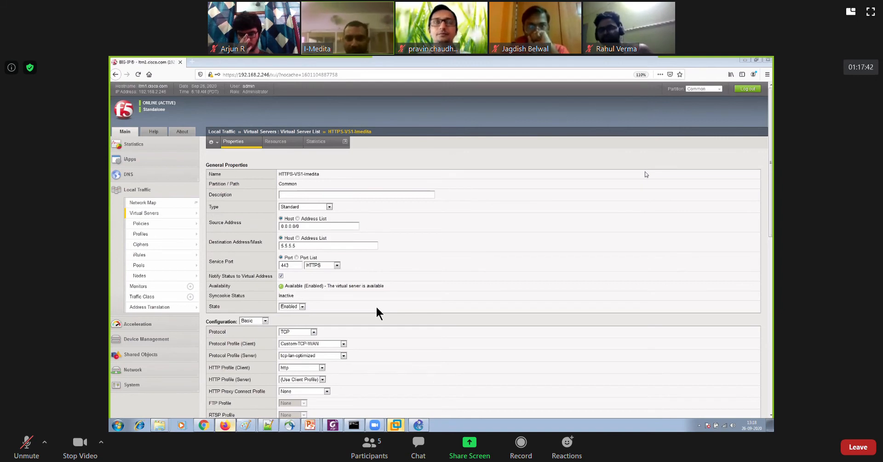
# Collapse the Local Traffic section and check the browser's site security information for the BIG-IP address 192.168.2.246
pyautogui.click(137, 189)
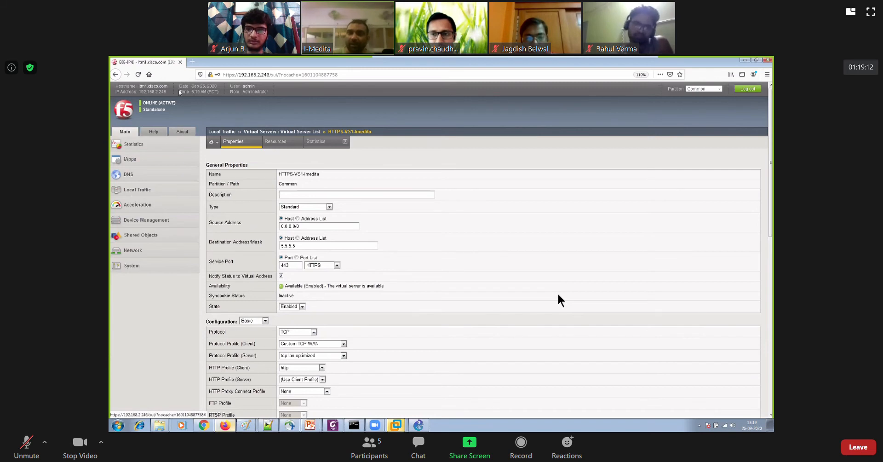
pyautogui.click(210, 75)
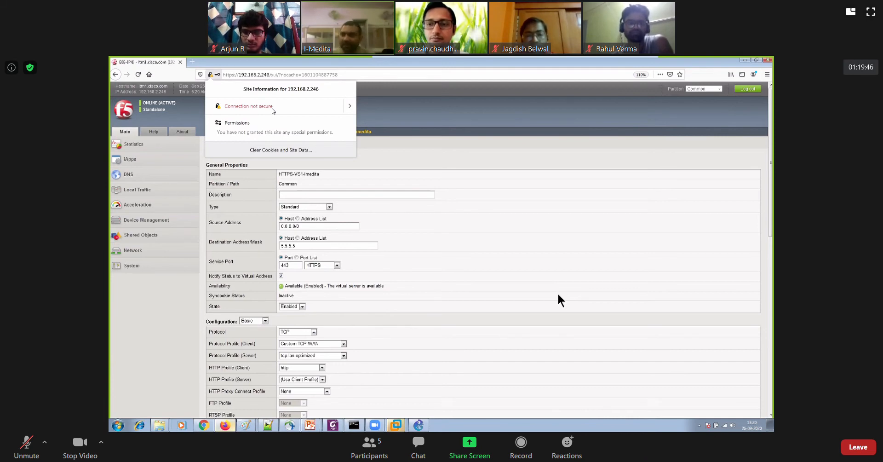
pyautogui.click(379, 162)
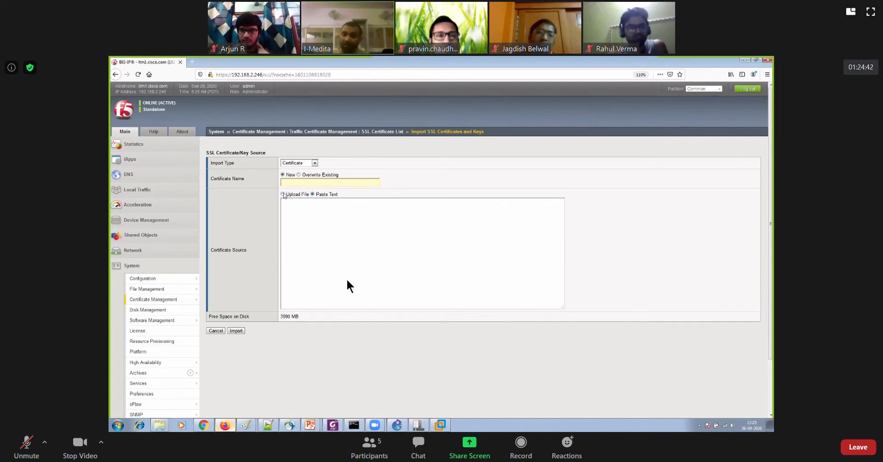
# Set the certificate source to an uploaded file and try to import HQ-vEdge1.crt from the SDWAN-12-2 desktop folder
pyautogui.click(282, 194)
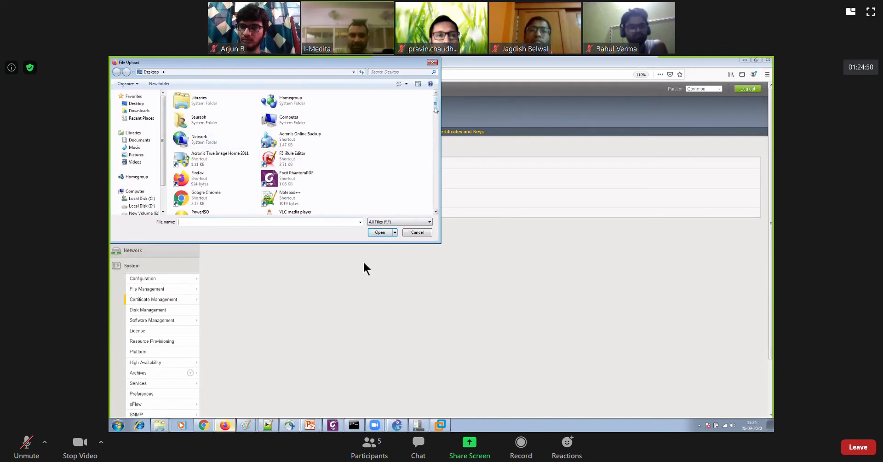
pyautogui.moveTo(435, 104); pyautogui.dragTo(431, 123)
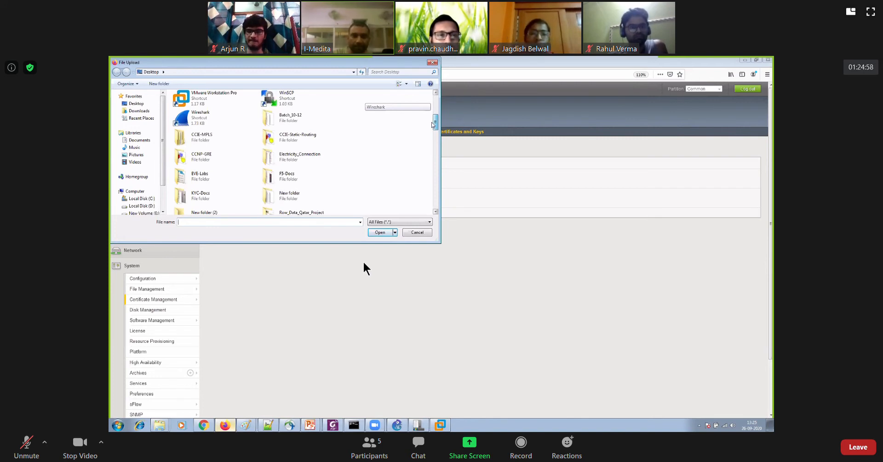
pyautogui.moveTo(432, 124); pyautogui.dragTo(432, 136)
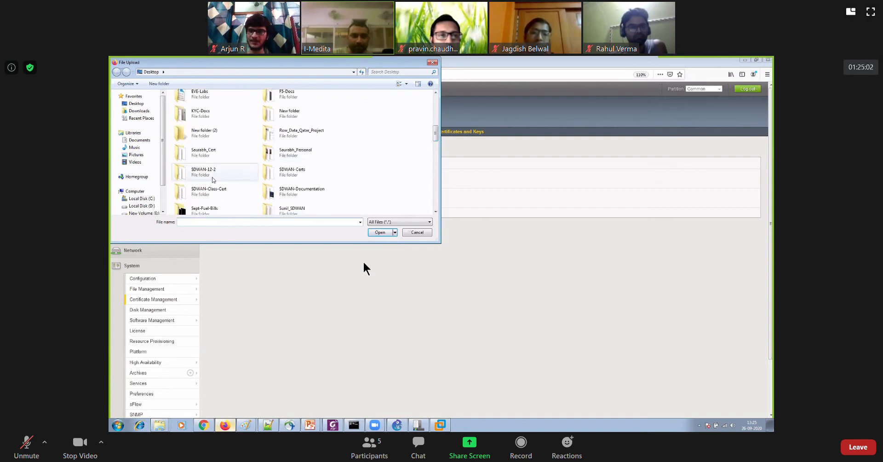
pyautogui.doubleClick(207, 171)
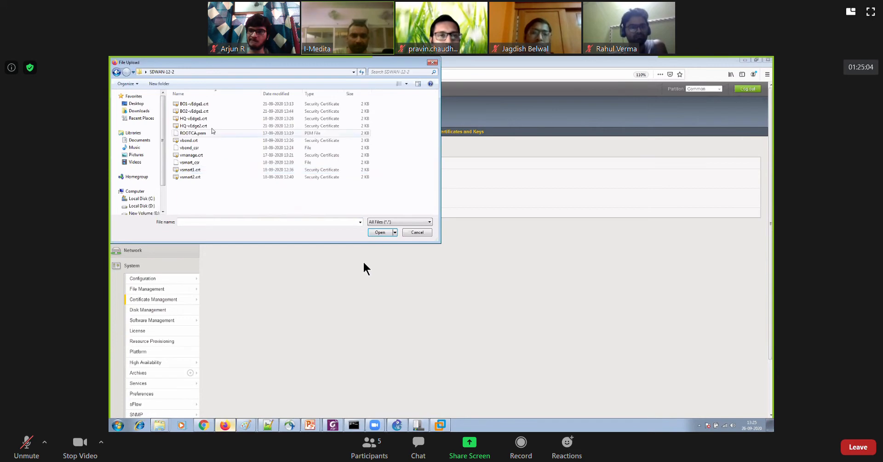
pyautogui.doubleClick(207, 121)
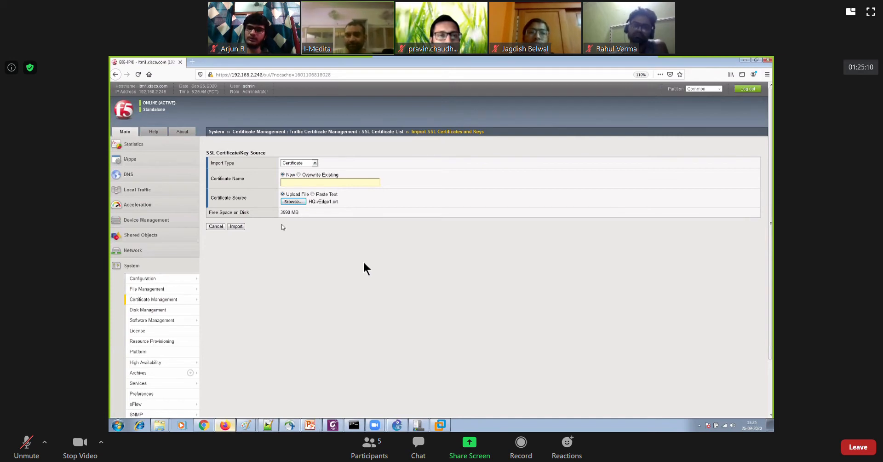
pyautogui.click(236, 226)
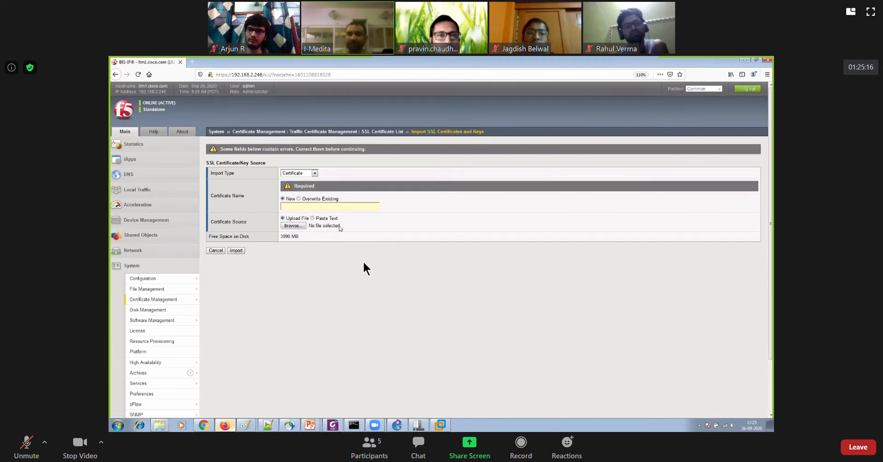
# Name the new certificate test-cert and try to import it
pyautogui.click(299, 206)
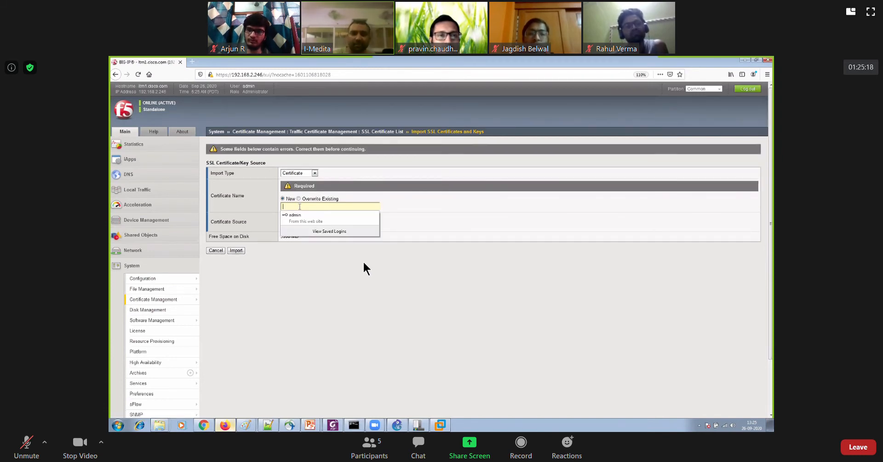
pyautogui.write('te')
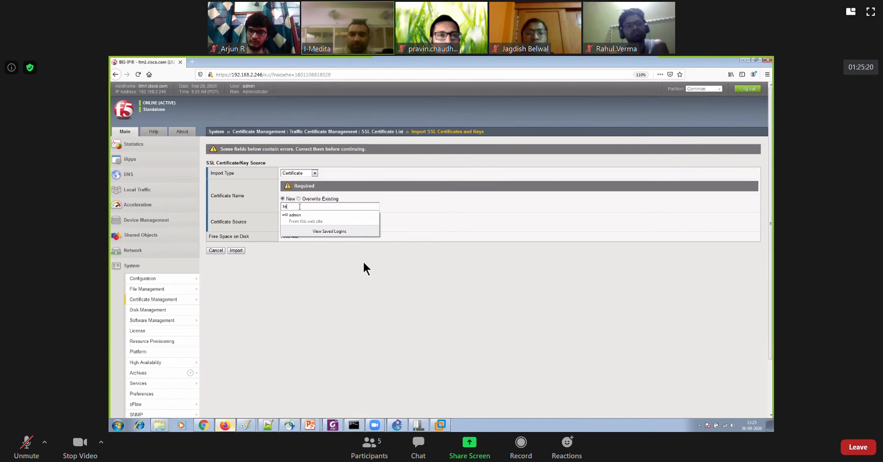
pyautogui.write('st-cert')
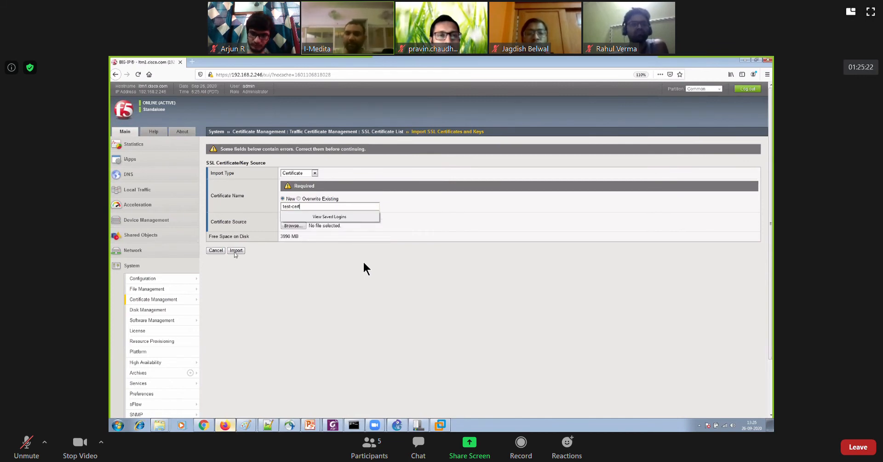
pyautogui.click(236, 251)
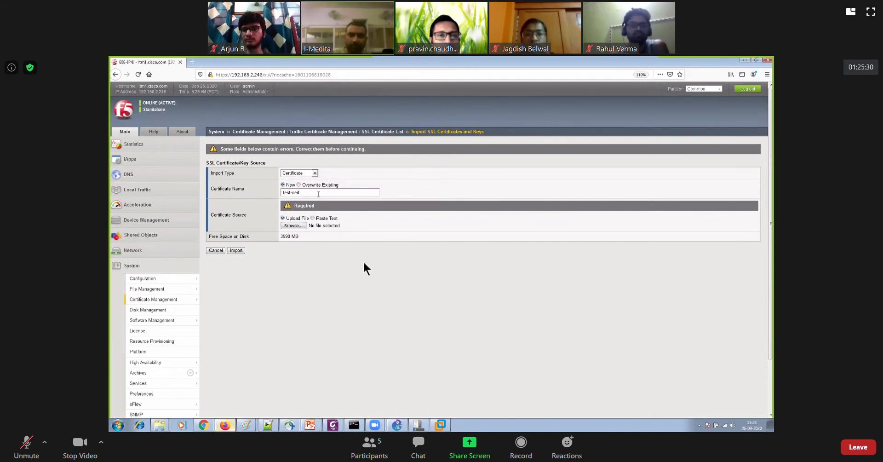
# Unmute the meeting microphone during the certificate import discussion and mute it again when done
pyautogui.click(27, 444)
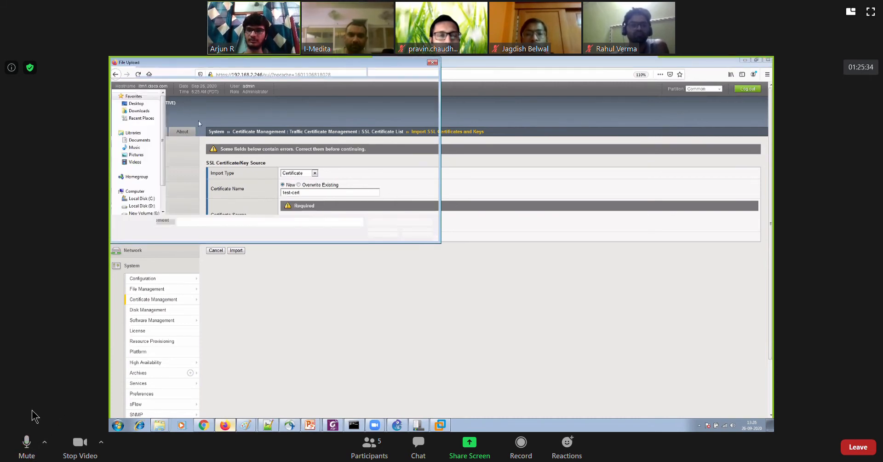
pyautogui.click(27, 443)
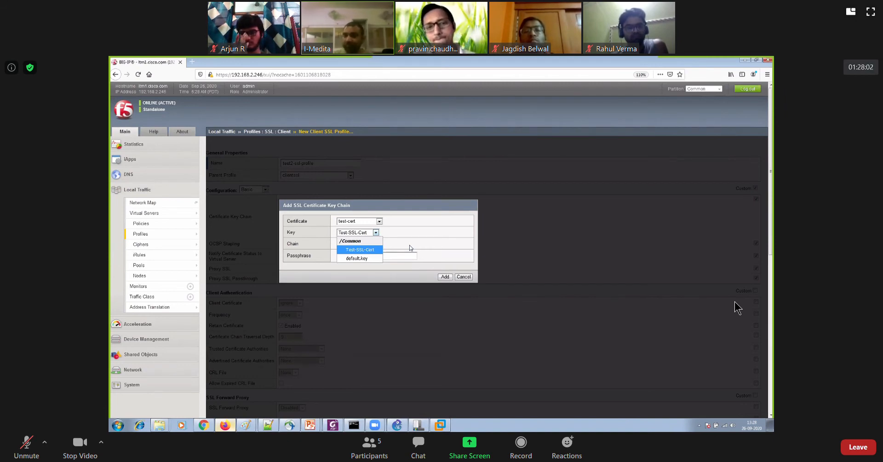
# Set the key chain's certificate to Test-SSL-Cert and add the chain to test2-ssl-profile
pyautogui.click(373, 230)
pyautogui.click(363, 223)
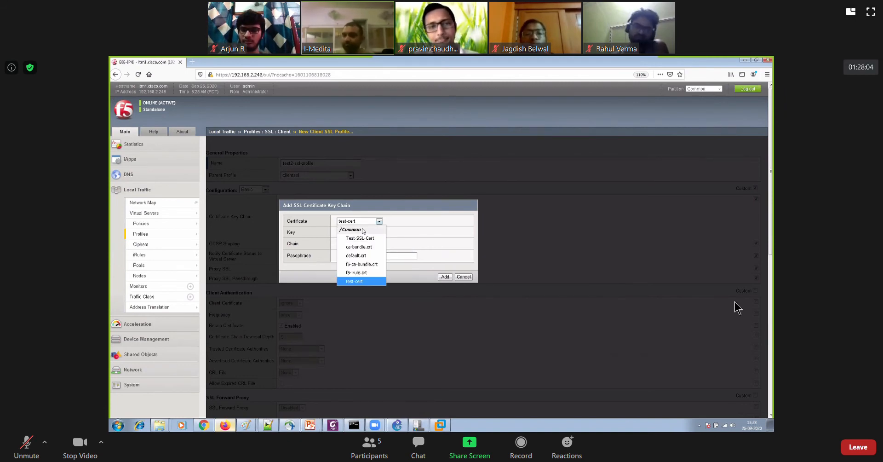
pyautogui.click(363, 233)
pyautogui.click(363, 233)
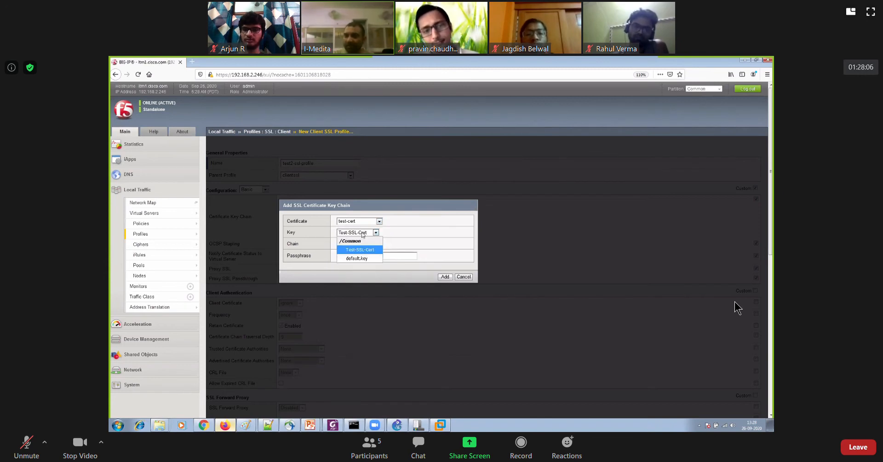
pyautogui.click(363, 233)
pyautogui.click(367, 222)
pyautogui.click(361, 238)
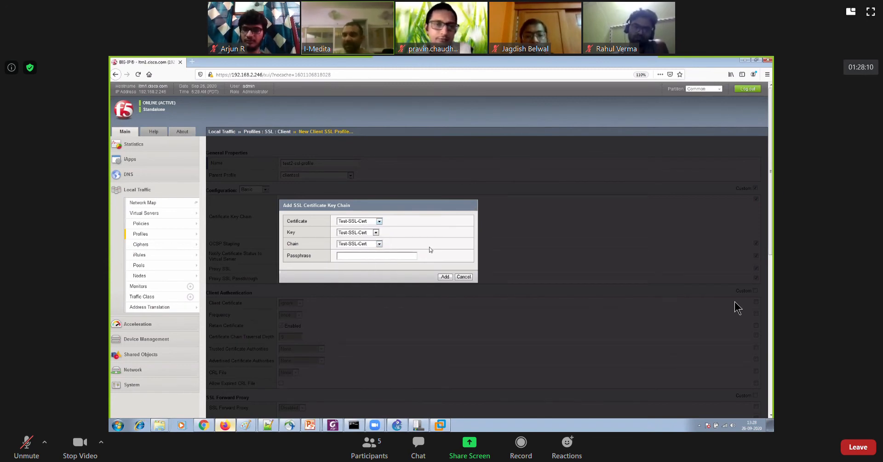
pyautogui.click(445, 276)
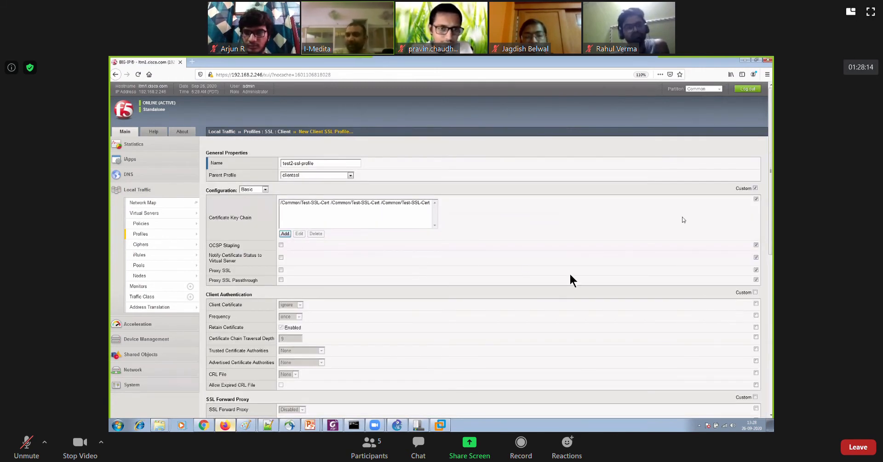
# Enable customization of all Client Authentication settings and switch the profile's configuration view to Advanced
pyautogui.click(755, 292)
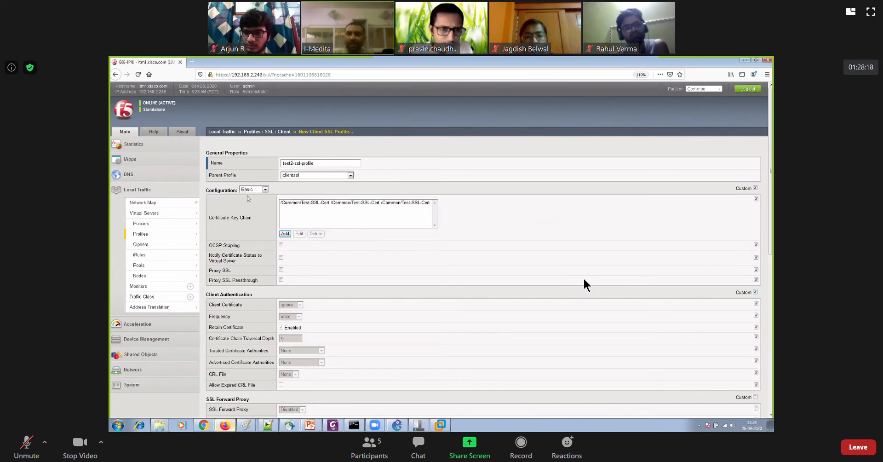
pyautogui.click(252, 190)
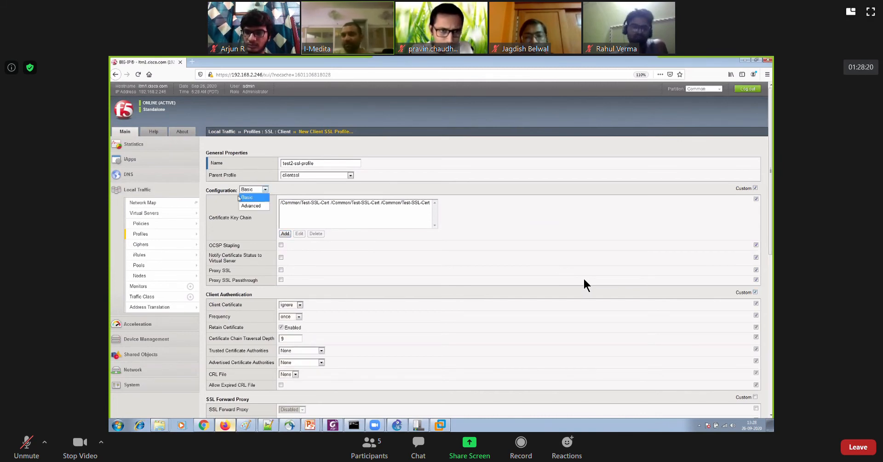
pyautogui.click(251, 192)
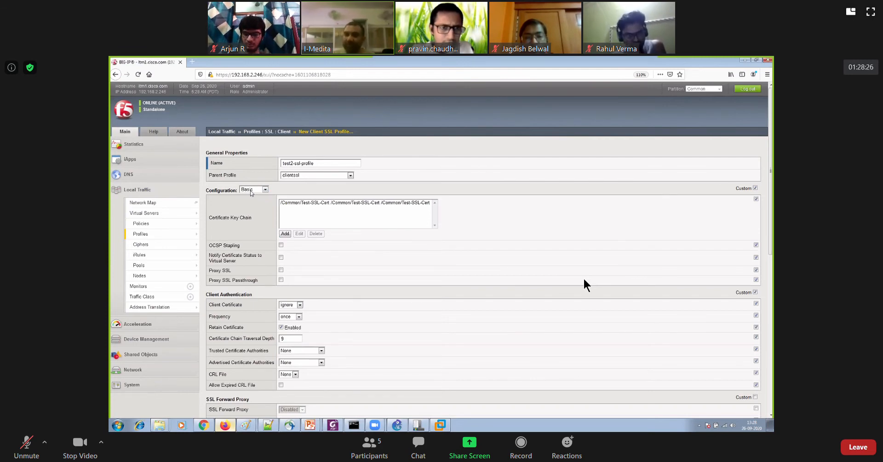
pyautogui.click(252, 190)
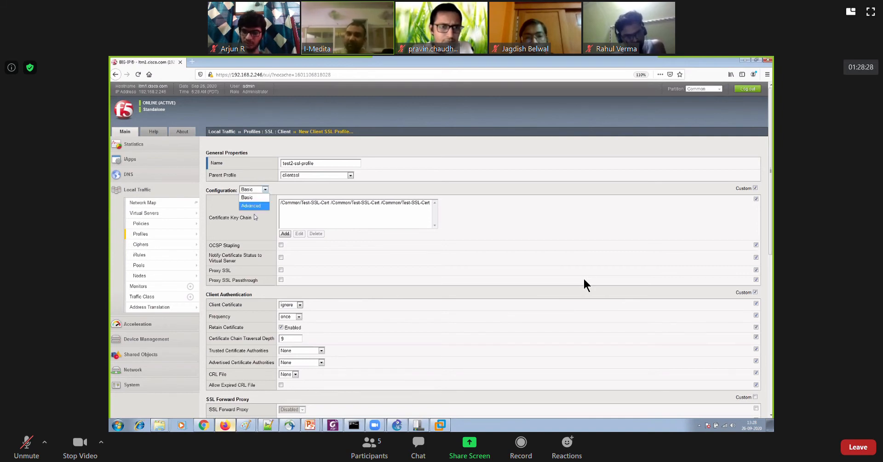
pyautogui.click(251, 205)
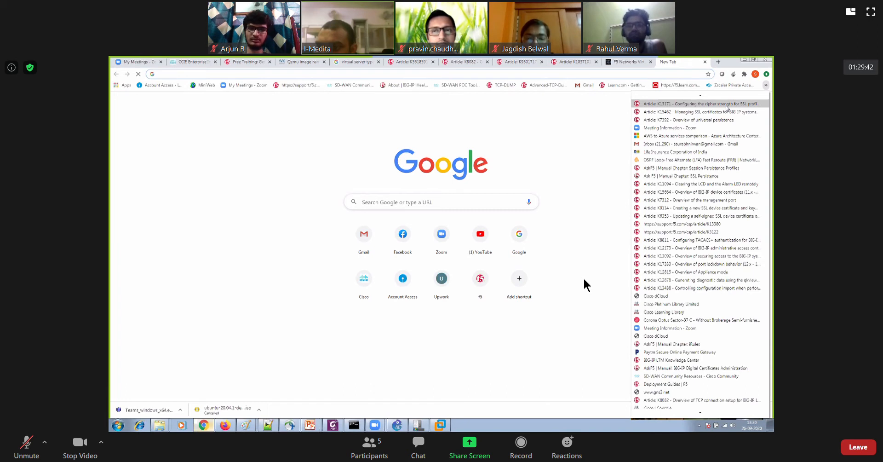
# Open bookmarked F5 article K13171 in Chrome and read its default cipher list and SSL profile cipher configuration procedures
pyautogui.click(726, 105)
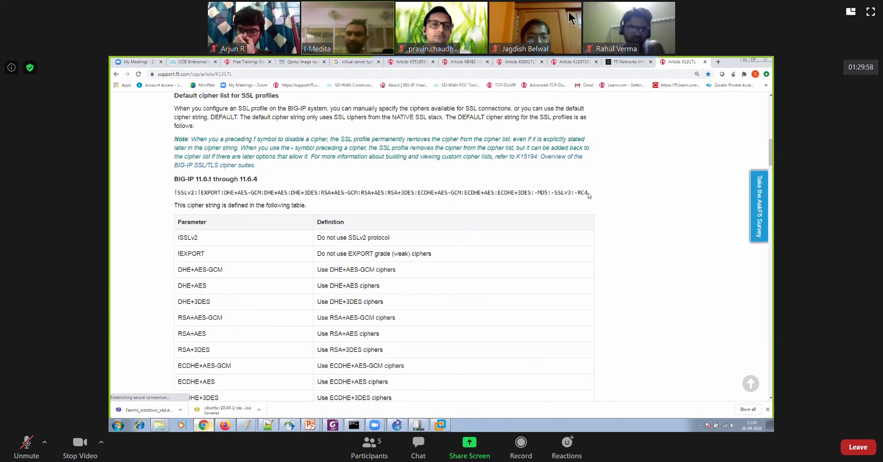
pyautogui.moveTo(218, 187); pyautogui.dragTo(173, 192)
pyautogui.scroll(-1, 232, 214)
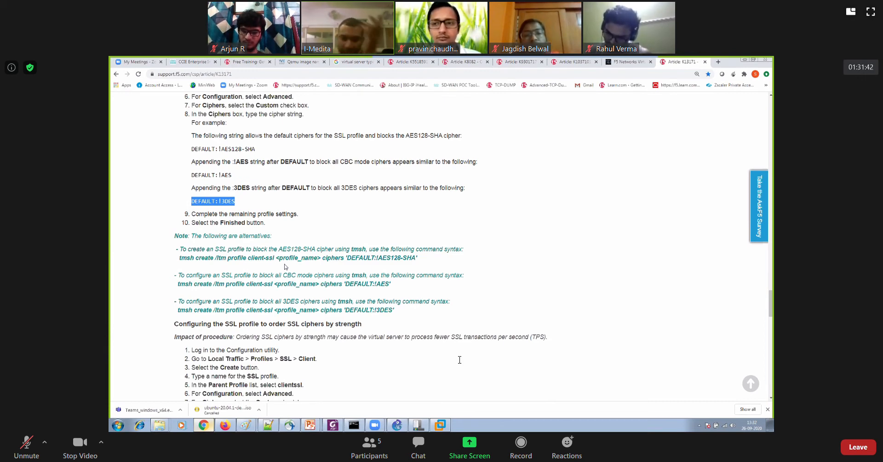
pyautogui.scroll(-2, 526, 131)
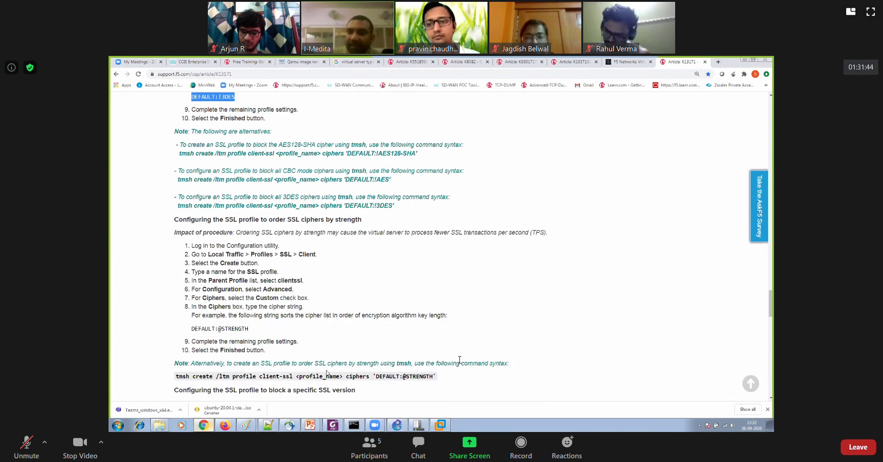
# Return to the BIG-IP client SSL profile form and review its advanced cipher, options list, timeout and renegotiation settings
pyautogui.hotkey('alt', 'Tab')
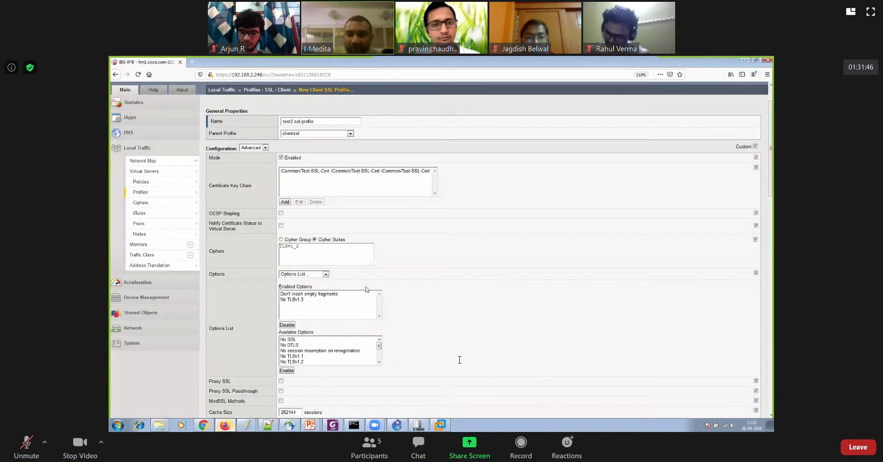
pyautogui.scroll(-1, 399, 277)
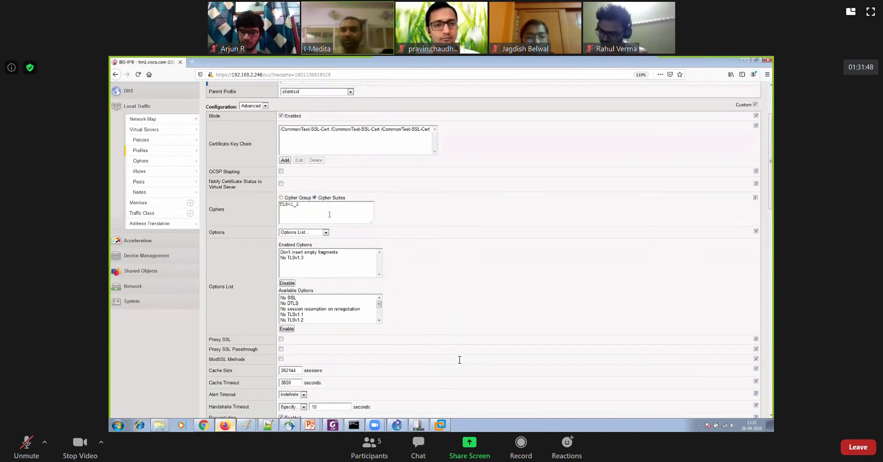
pyautogui.scroll(-5, 329, 214)
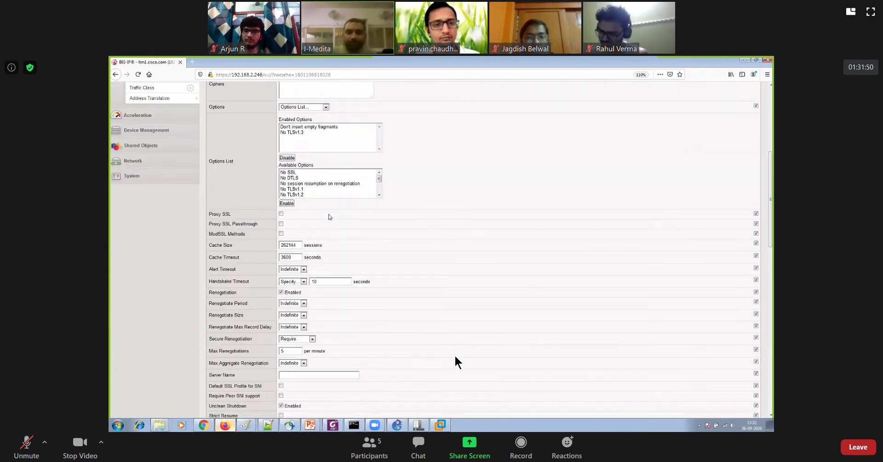
pyautogui.scroll(-1, 329, 215)
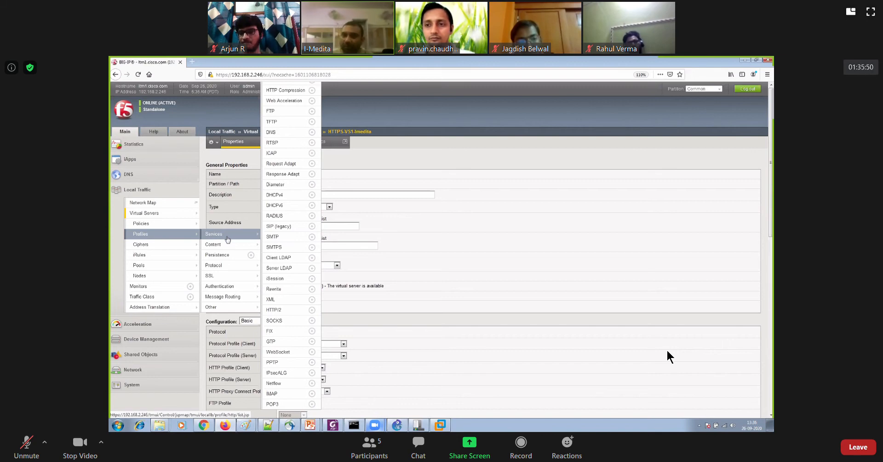
# Browse the SMTP and HTTP service profile lists under Local Traffic
pyautogui.click(275, 236)
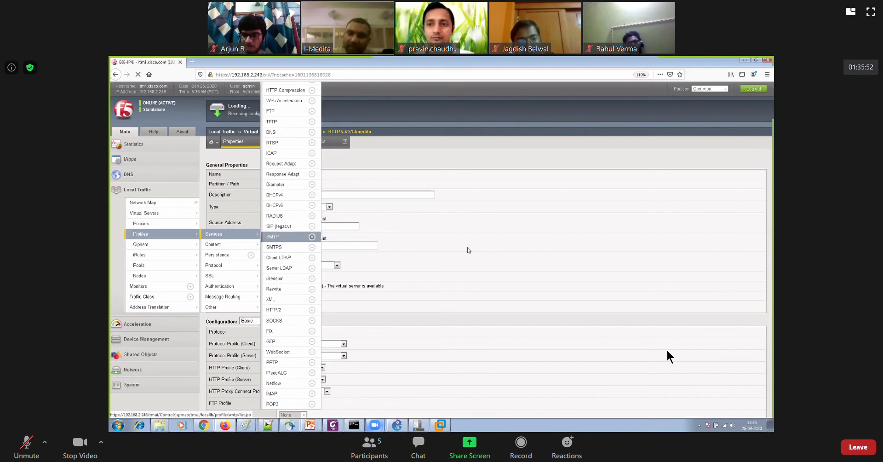
pyautogui.moveTo(246, 144)
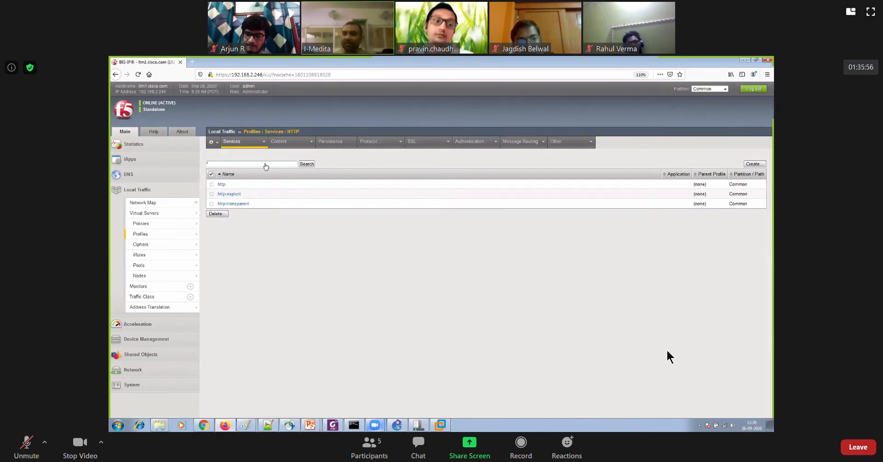
pyautogui.click(264, 165)
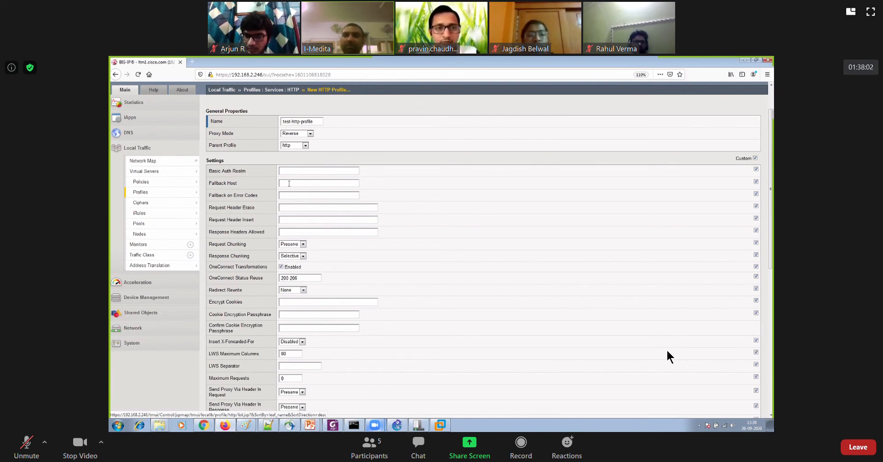
pyautogui.write('www.fall')
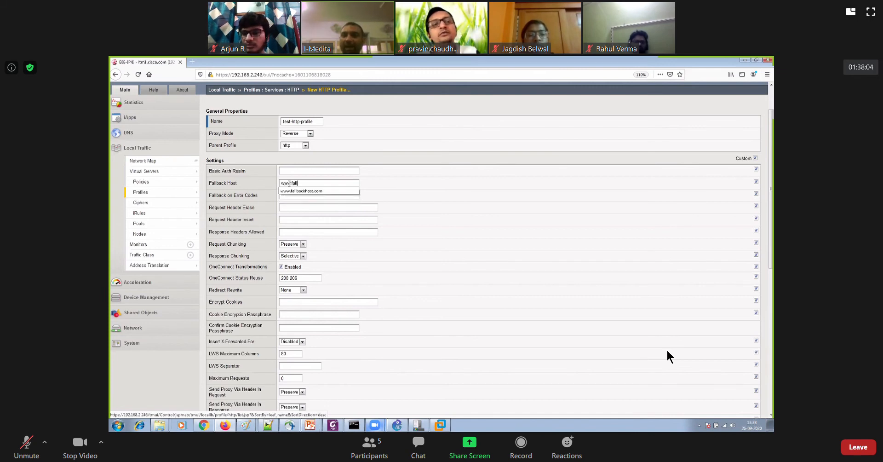
pyautogui.write('back')
pyautogui.click(294, 191)
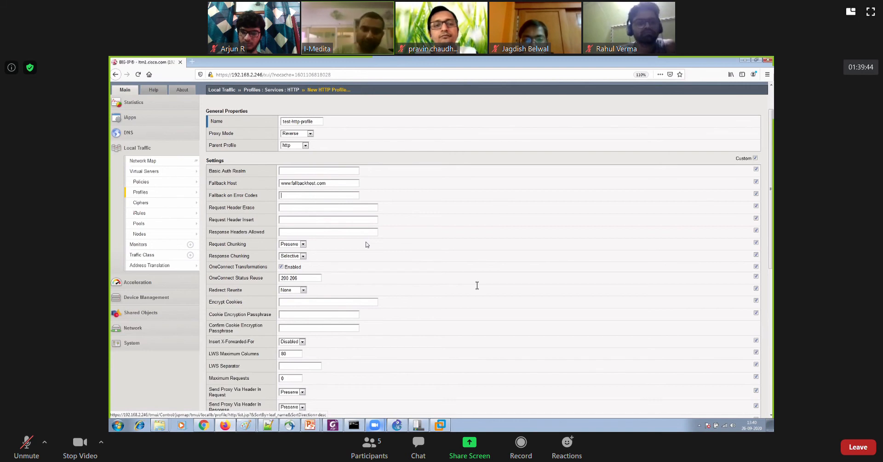
pyautogui.scroll(-3, 477, 285)
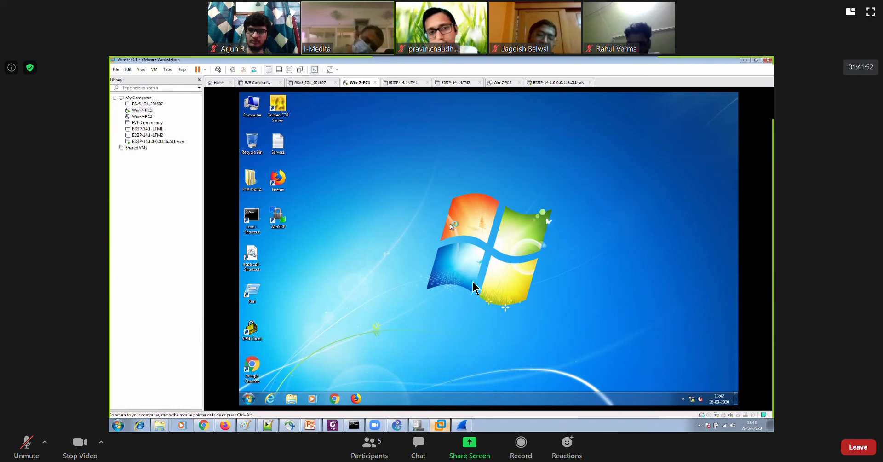
# Load 5.5.5.5 in Chrome on the Win-7-PC1 virtual machine and inspect the resulting HTTP GET request in Wireshark
pyautogui.rightClick(391, 166)
pyautogui.click(403, 180)
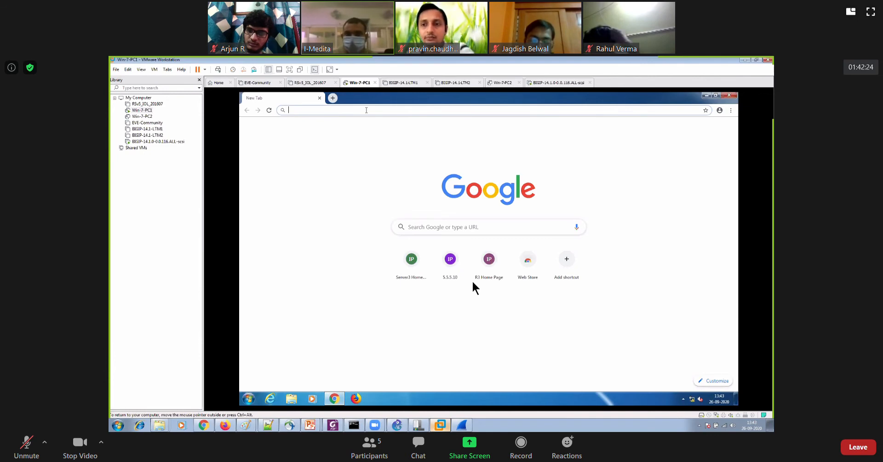
pyautogui.write('5.5')
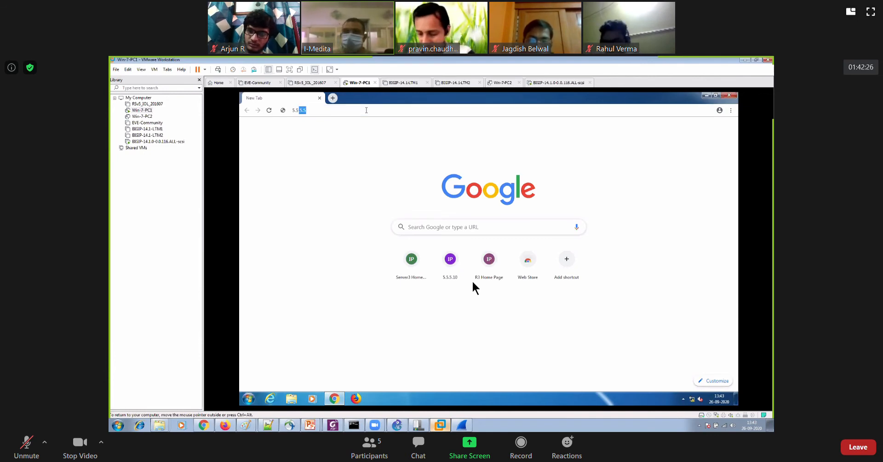
pyautogui.write('.5.5')
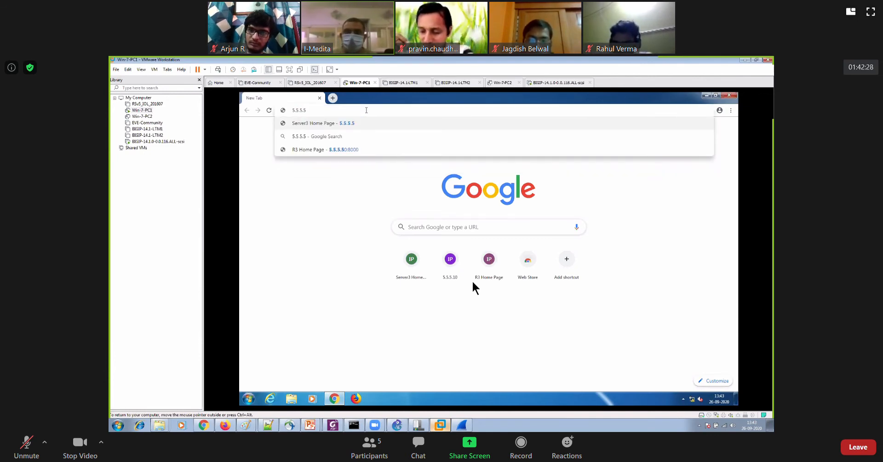
pyautogui.press('Return')
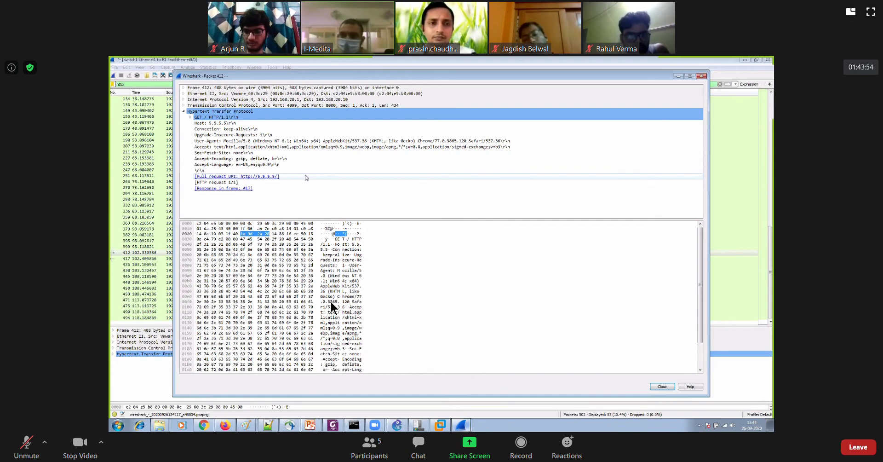
pyautogui.click(661, 386)
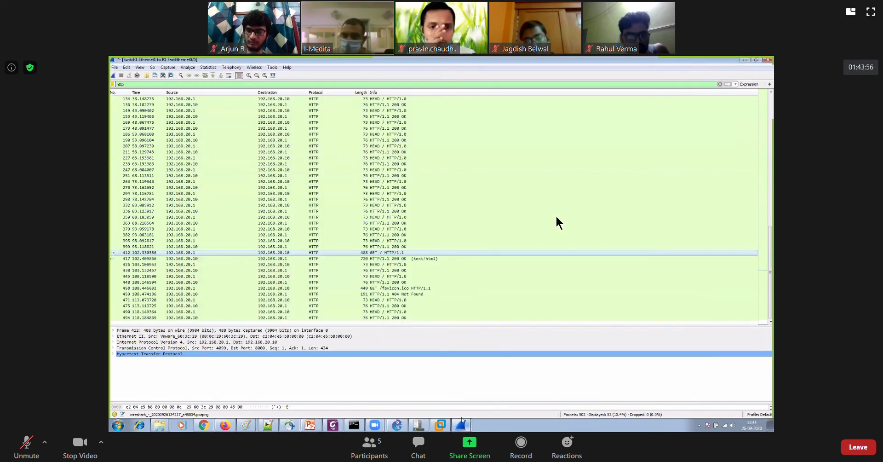
pyautogui.click(420, 426)
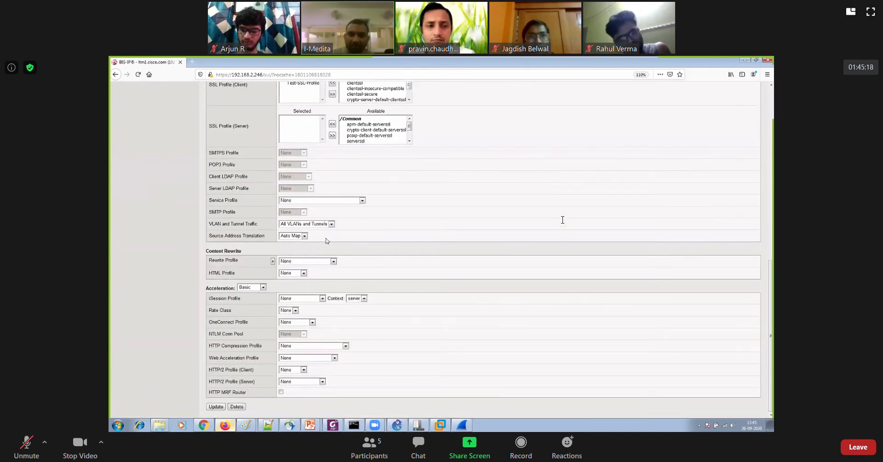
# Assign test-http-profile as the client HTTP profile of the 5.5.5.5 HTTPS virtual server in BIG-IP and save the update
pyautogui.scroll(5, 305, 196)
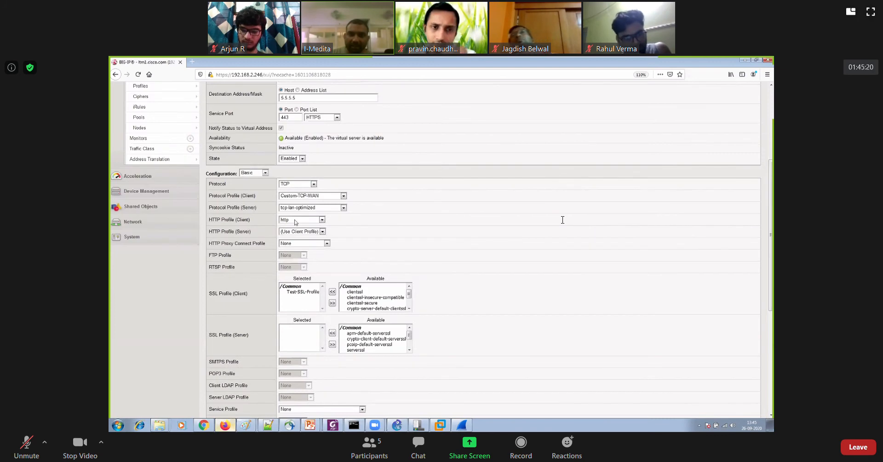
pyautogui.click(304, 219)
pyautogui.click(457, 235)
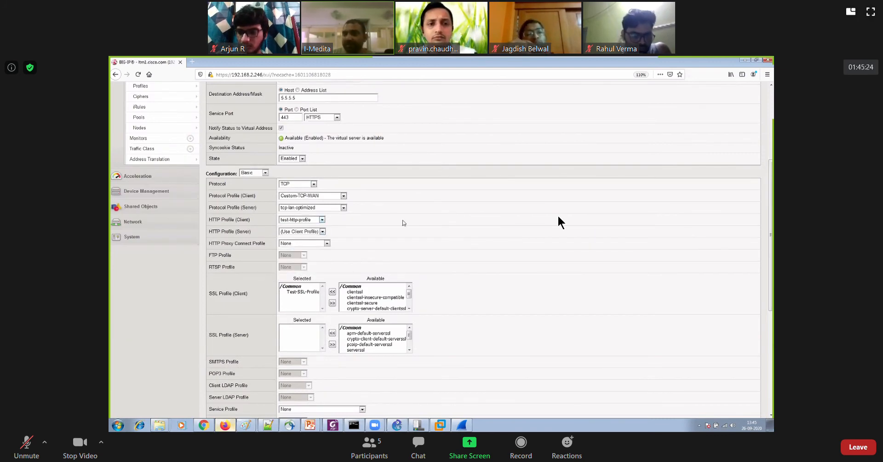
pyautogui.scroll(-3, 466, 239)
pyautogui.scroll(-2, 465, 239)
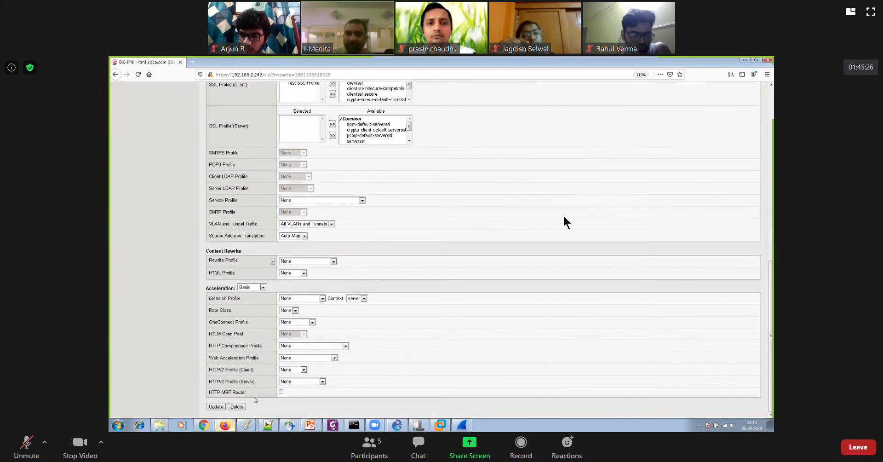
pyautogui.click(216, 407)
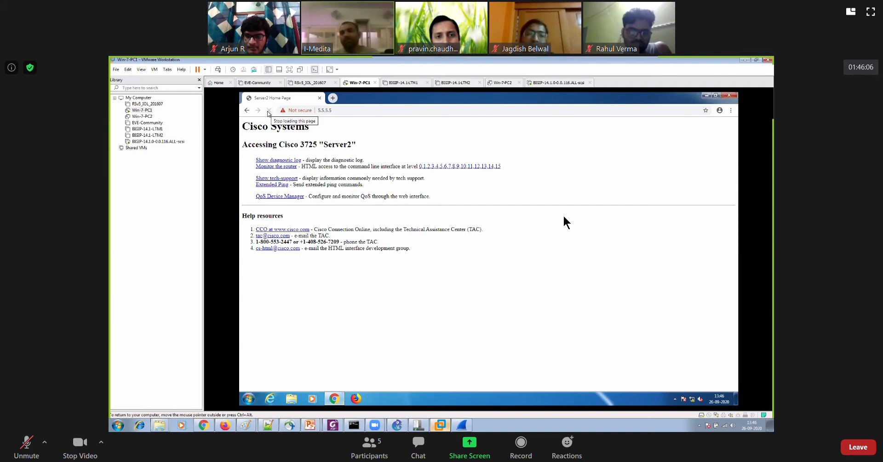
# Reload 5.5.5.5 in Chrome on Win-7-PC1 and quit the Switch1-to-R1 Wireshark capture without saving
pyautogui.click(269, 112)
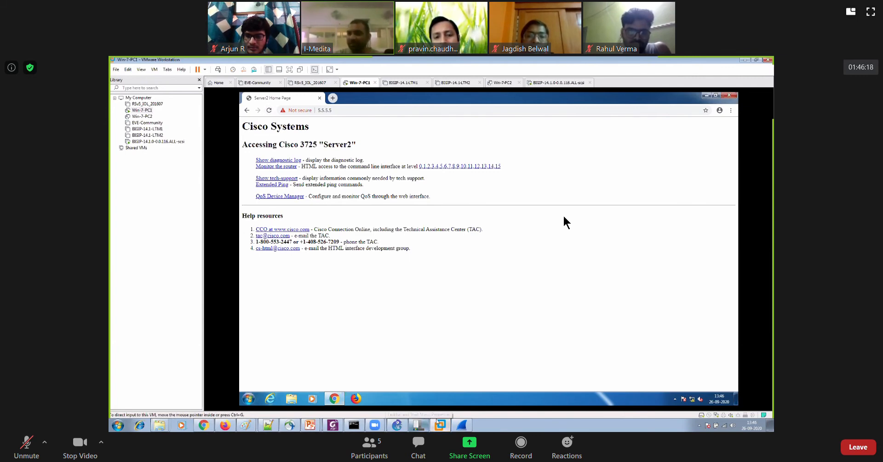
pyautogui.click(460, 425)
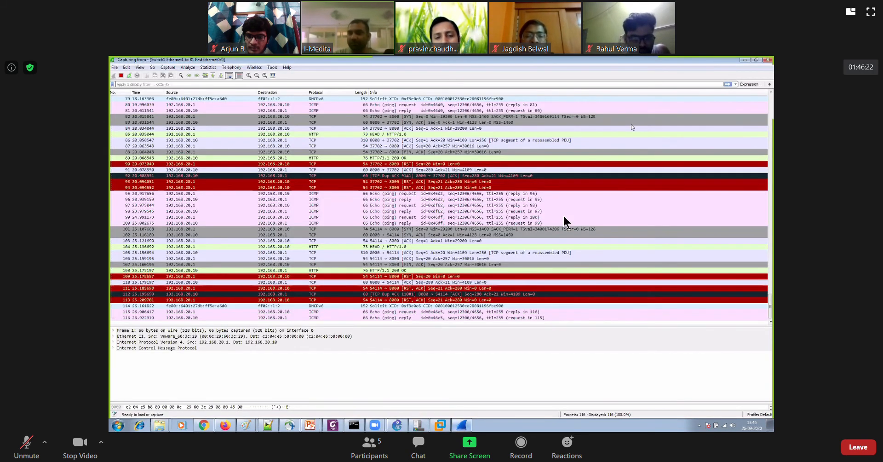
pyautogui.moveTo(643, 60); pyautogui.dragTo(408, 94)
pyautogui.click(460, 96)
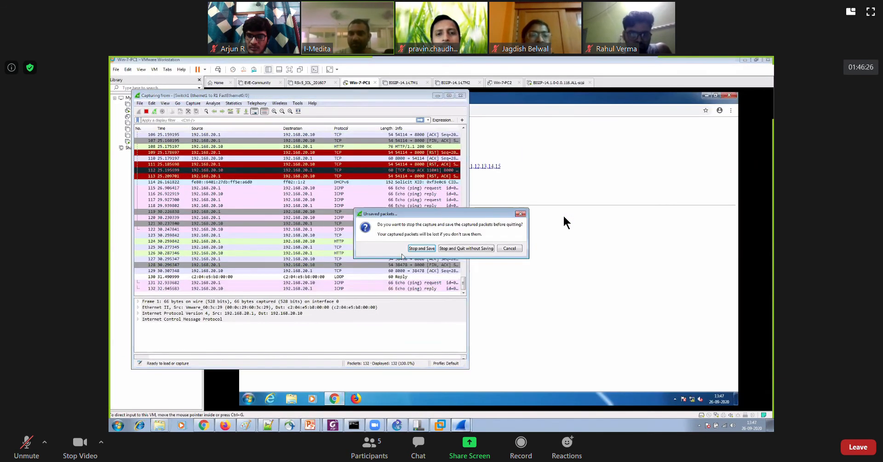
pyautogui.click(455, 249)
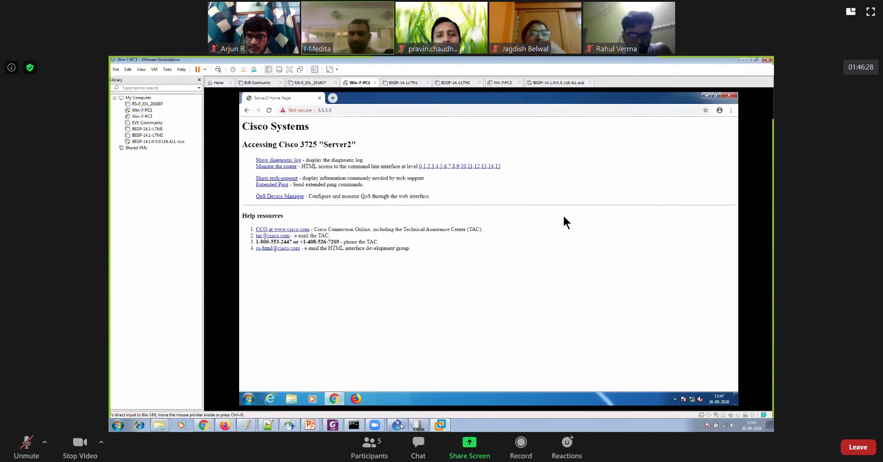
# Switch to GNS3 and start an Ethernet packet capture on the link between Switch1 and R2
pyautogui.click(400, 424)
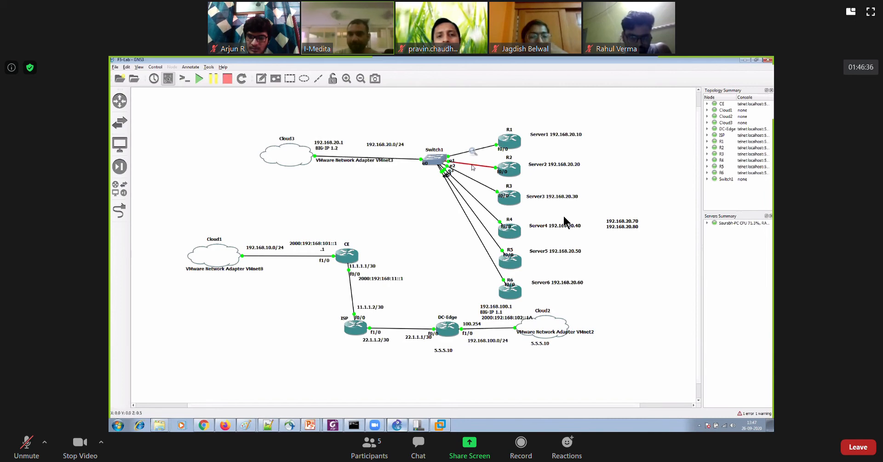
pyautogui.rightClick(473, 167)
pyautogui.click(488, 179)
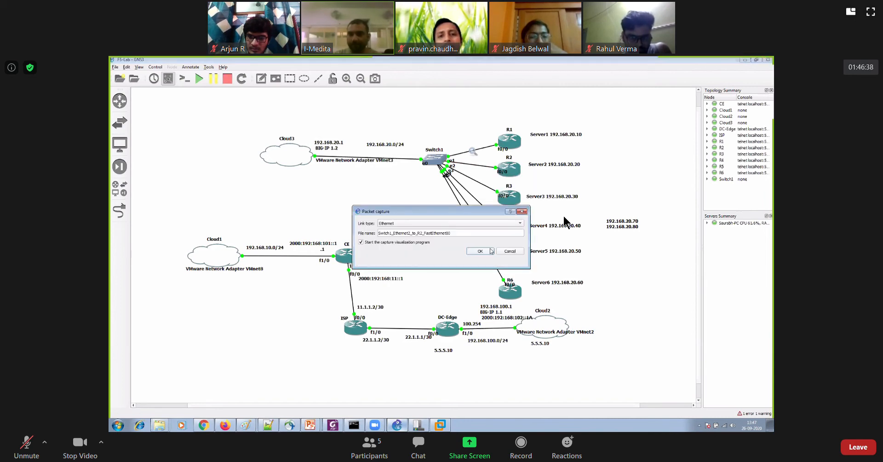
pyautogui.click(490, 251)
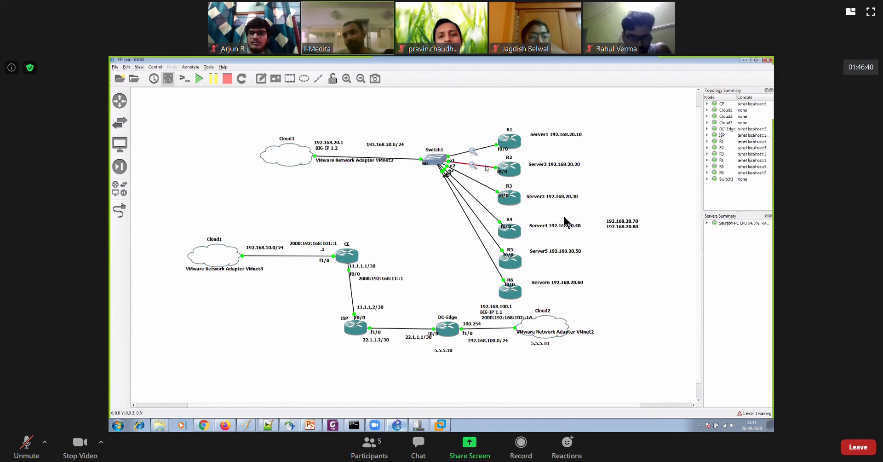
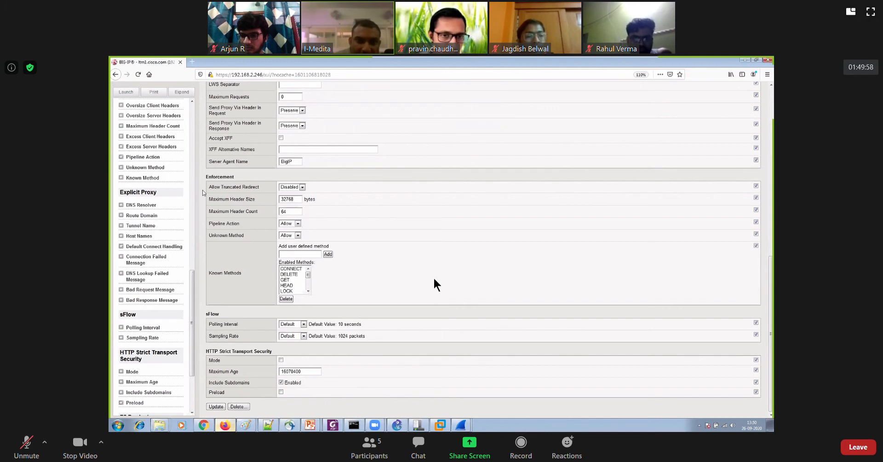
# Read the help description of the Allow Truncated Redirect enforcement setting for the HTTP profile
pyautogui.scroll(5, 161, 201)
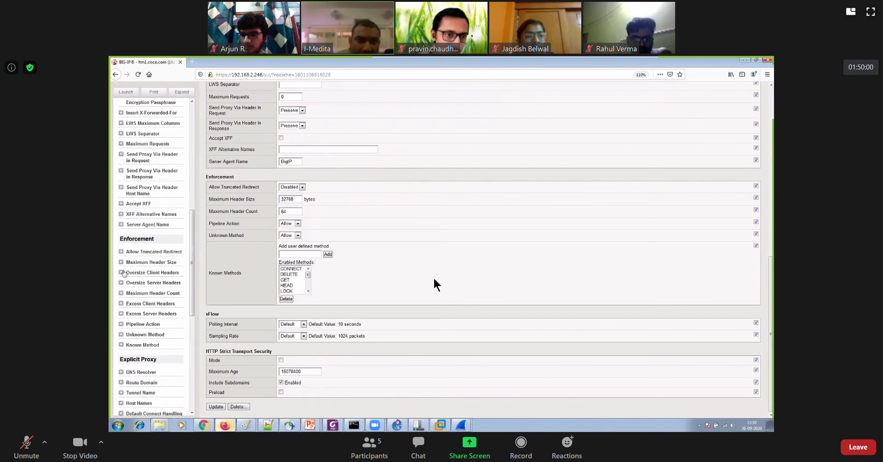
pyautogui.click(121, 252)
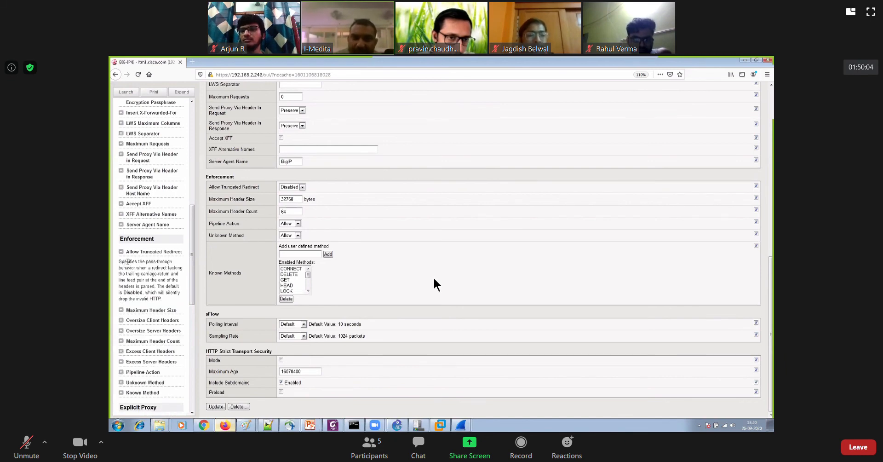
pyautogui.moveTo(124, 261); pyautogui.dragTo(160, 298)
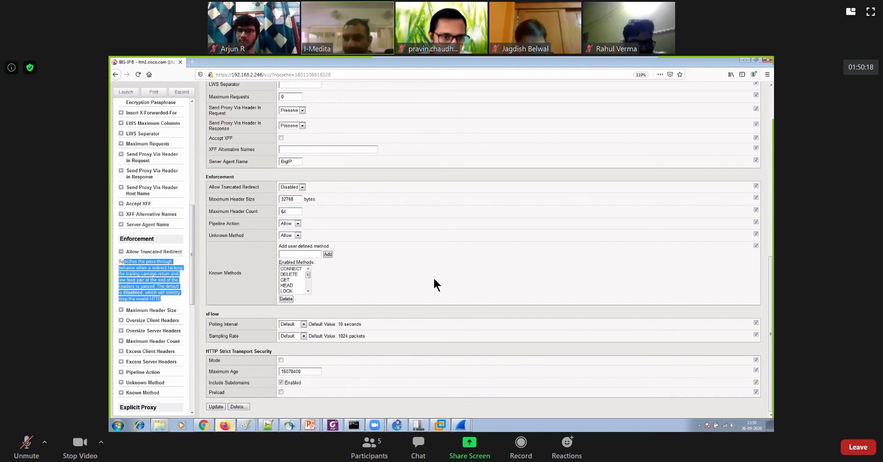
pyautogui.click(168, 300)
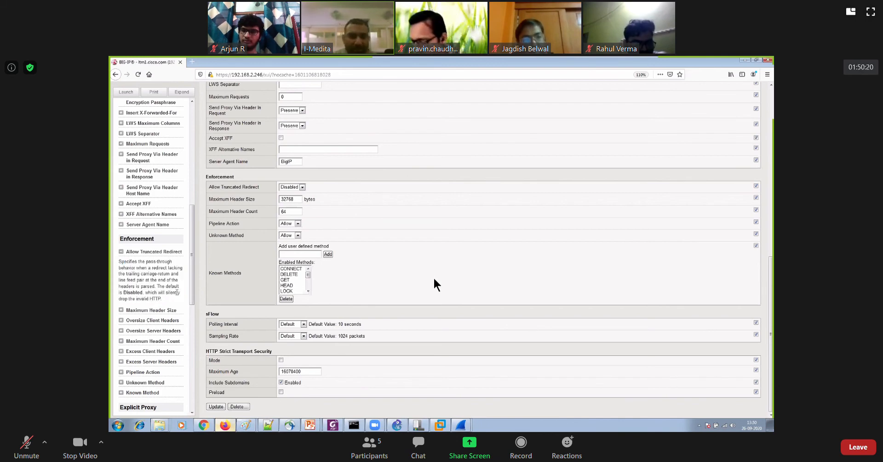
pyautogui.click(122, 252)
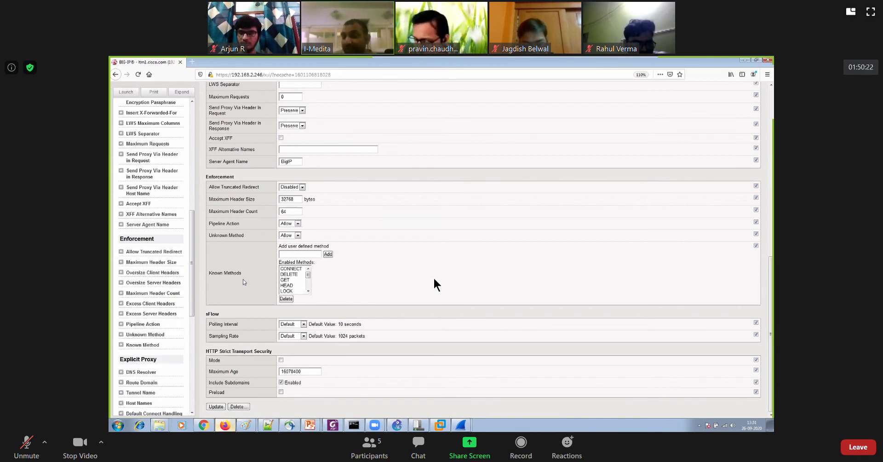
# Read the help description of Accept XFF and locate that setting in the test-http-profile properties
pyautogui.scroll(3, 283, 308)
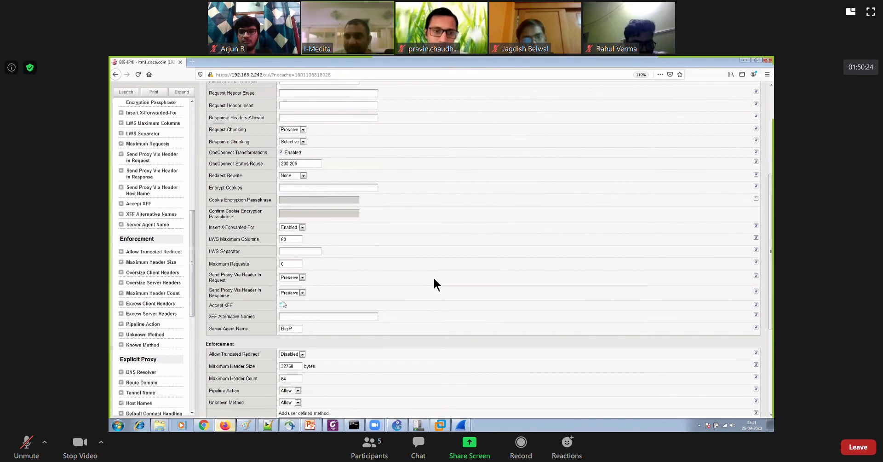
pyautogui.scroll(3, 284, 304)
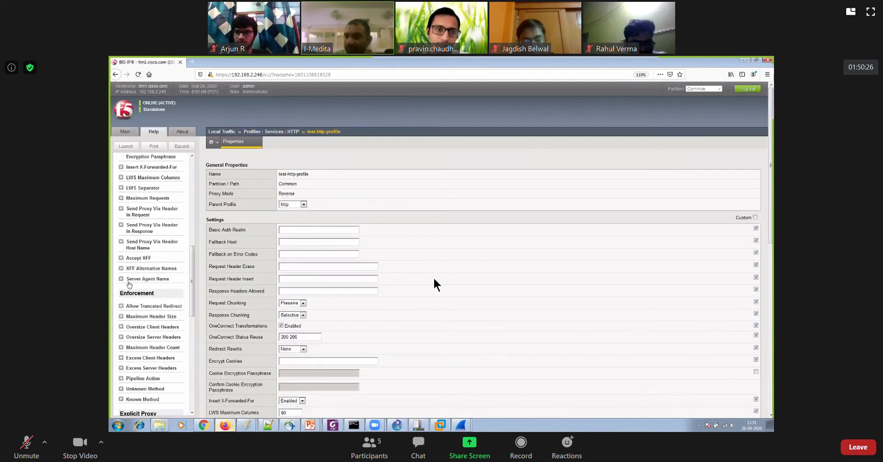
pyautogui.scroll(2, 129, 284)
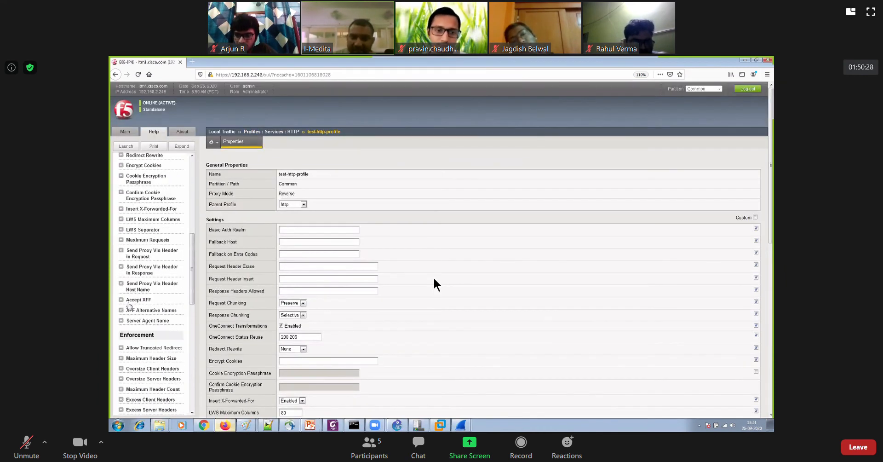
pyautogui.click(122, 300)
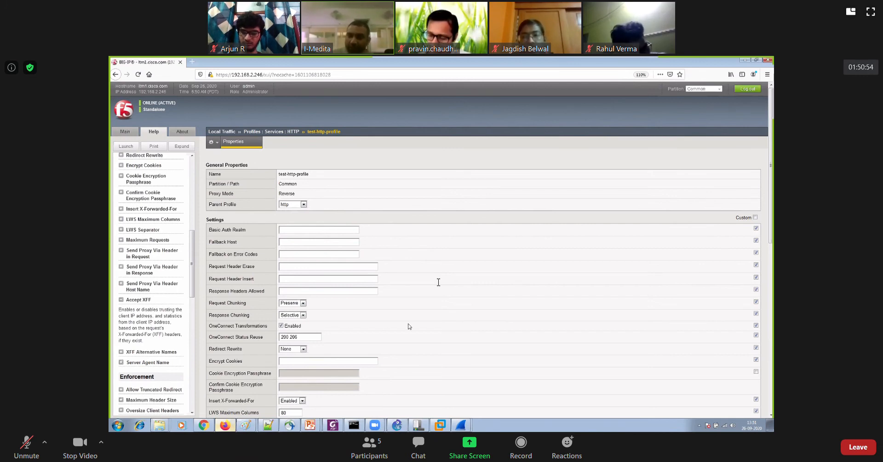
pyautogui.scroll(-10, 409, 322)
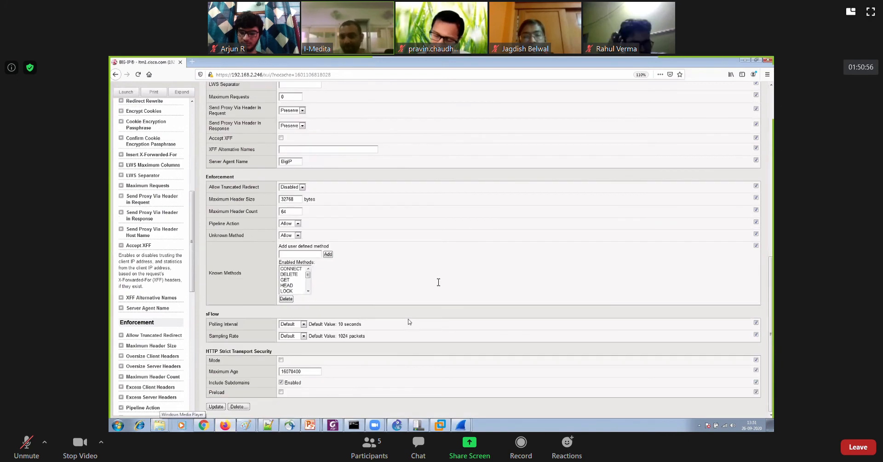
pyautogui.scroll(5, 358, 331)
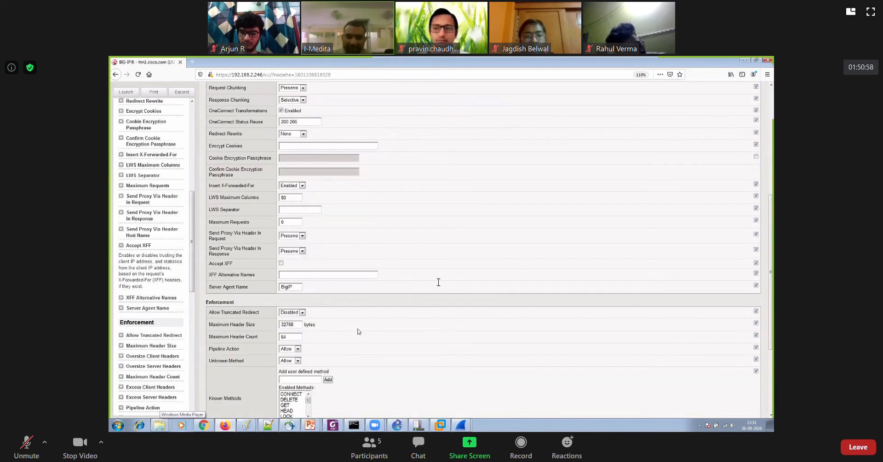
pyautogui.scroll(-3, 339, 291)
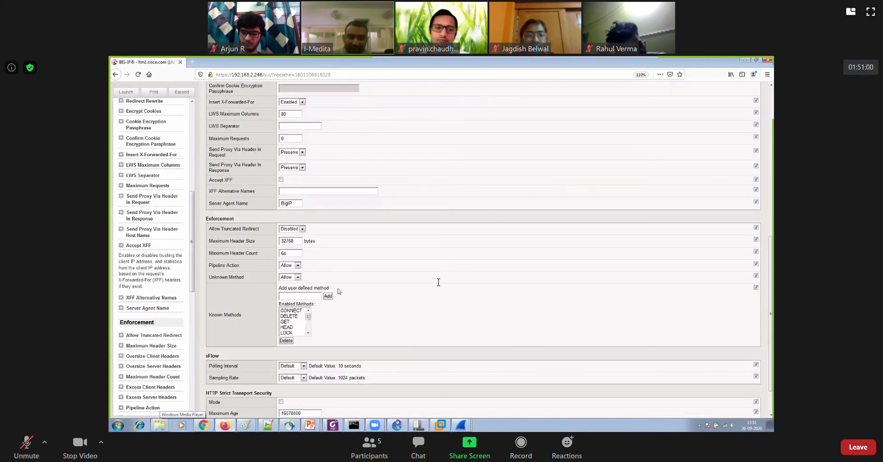
pyautogui.scroll(3, 339, 291)
pyautogui.click(281, 263)
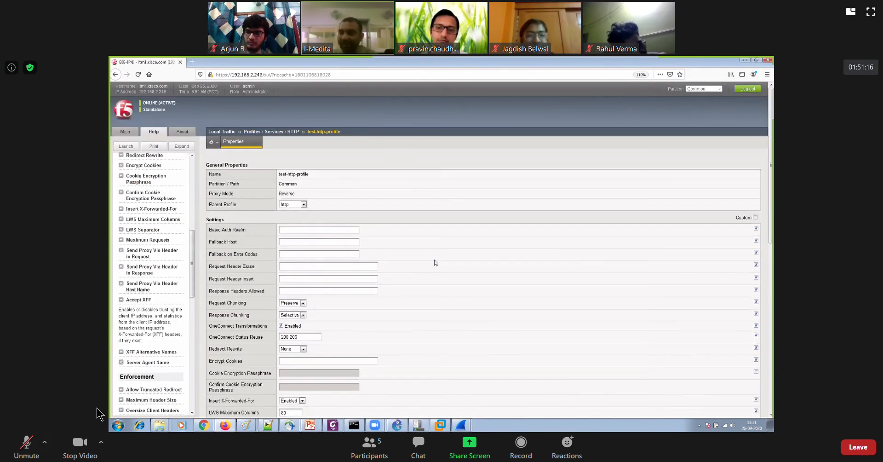
# Unmute the meeting microphone to speak on two occasions, muting it again after each
pyautogui.click(26, 448)
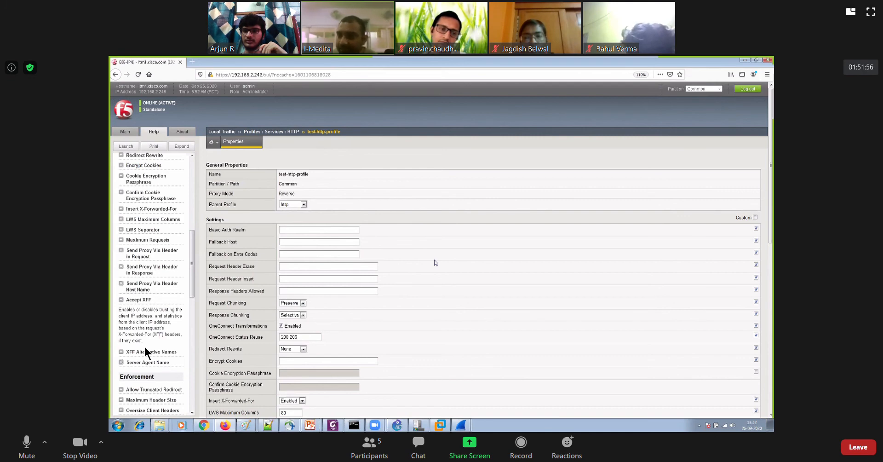
pyautogui.hotkey('alt', 'a')
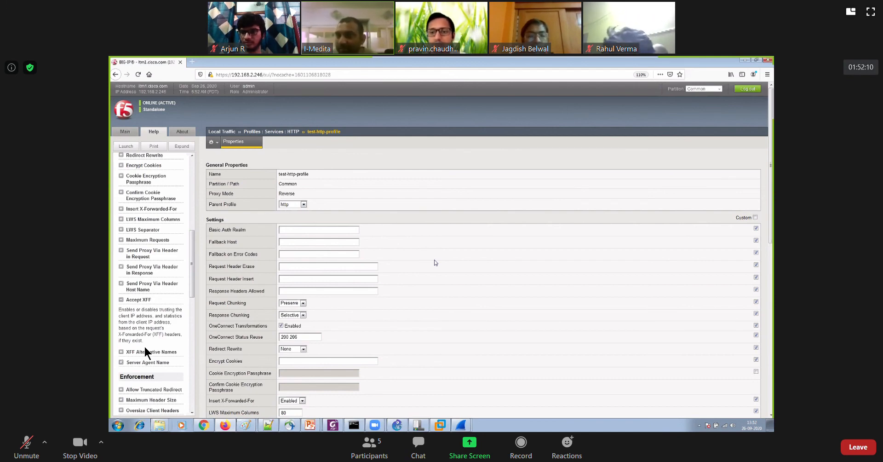
pyautogui.hotkey('alt', 'a')
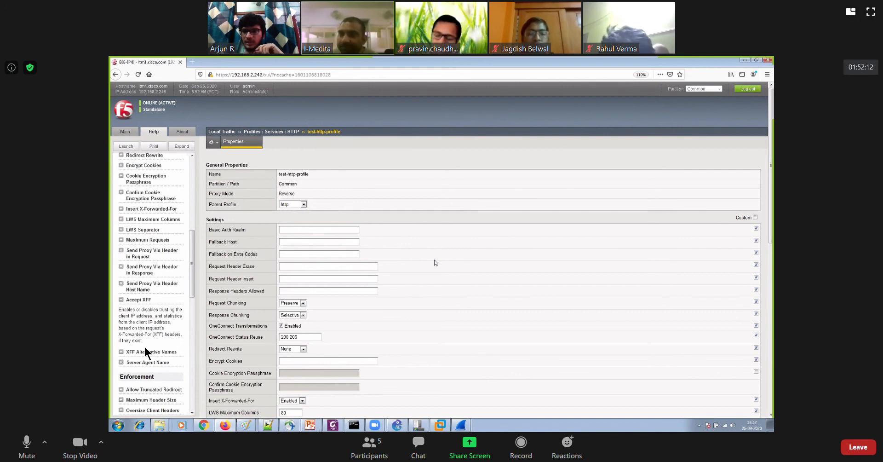
pyautogui.hotkey('alt', 'a')
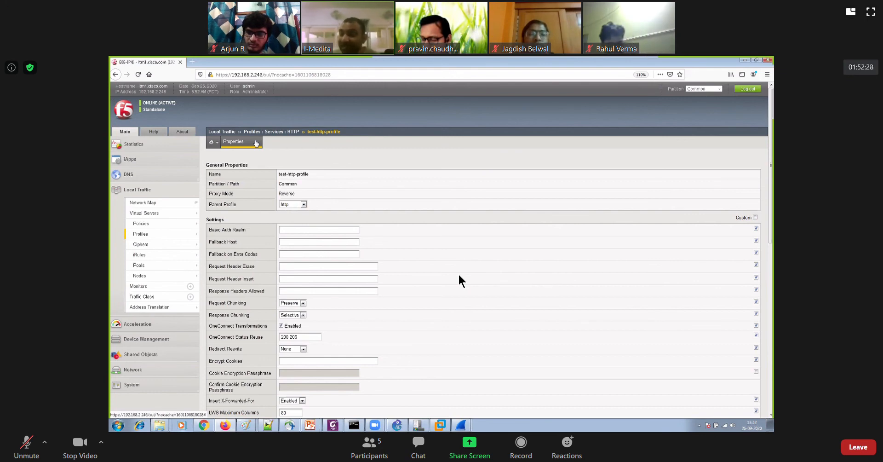
# Open the HTTPS virtual server for 5.5.5.5 and examine the choices available for its HTTP Compression Profile
pyautogui.click(261, 132)
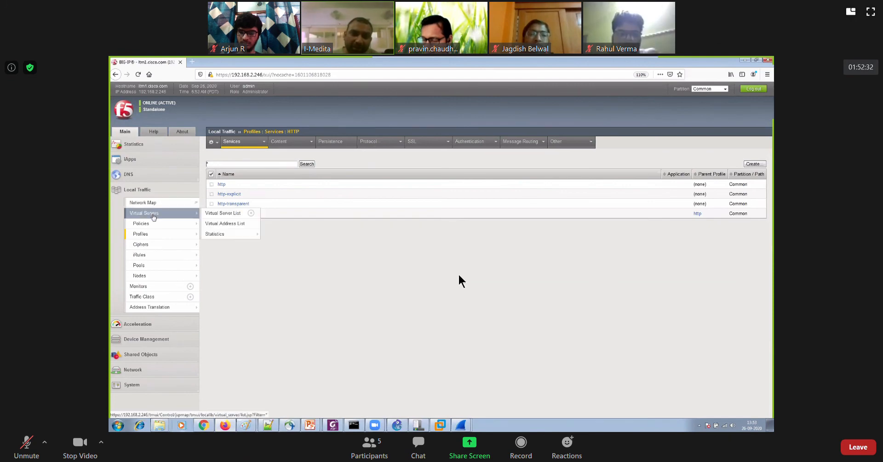
pyautogui.click(191, 216)
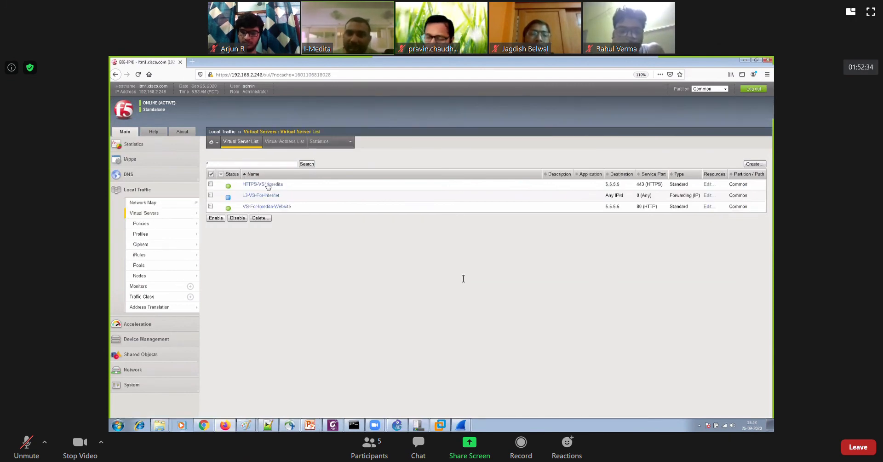
pyautogui.click(270, 185)
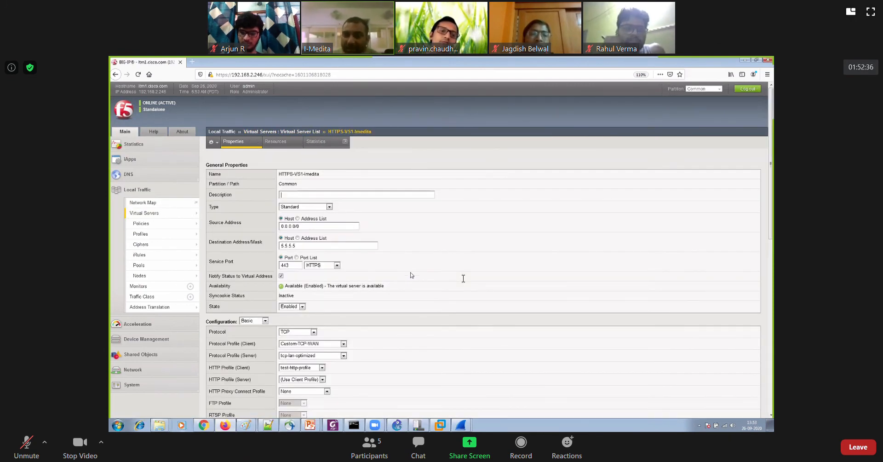
pyautogui.scroll(-15, 299, 267)
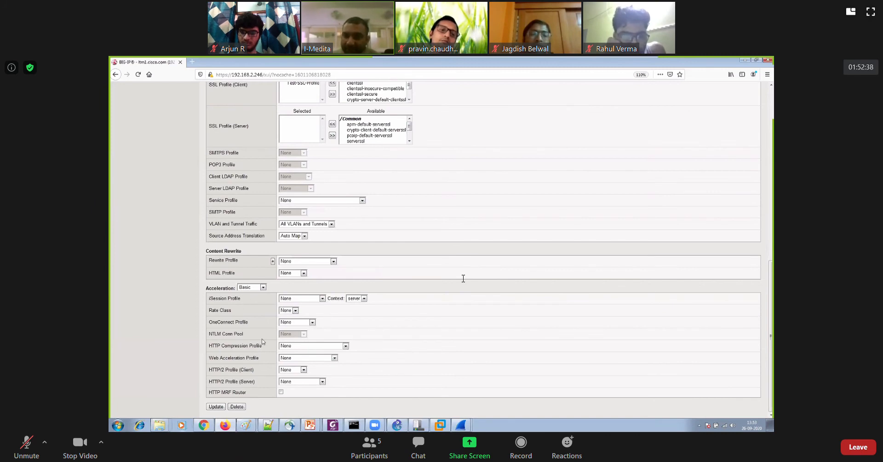
pyautogui.moveTo(265, 346); pyautogui.dragTo(209, 346)
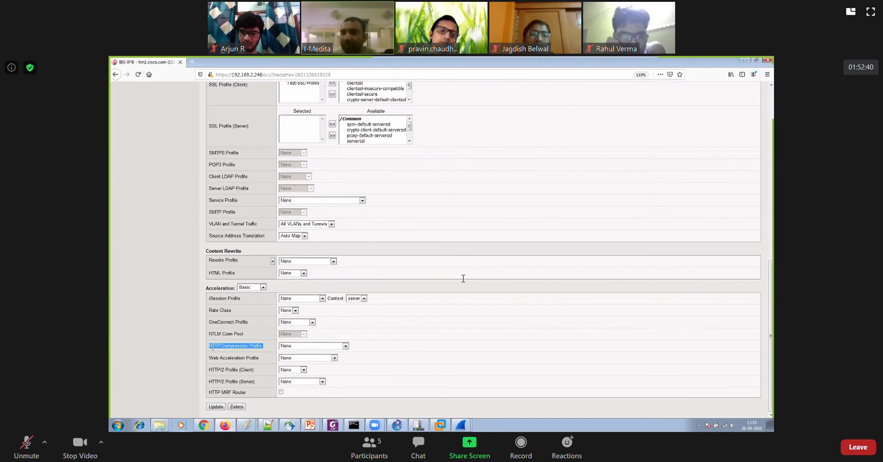
pyautogui.click(289, 345)
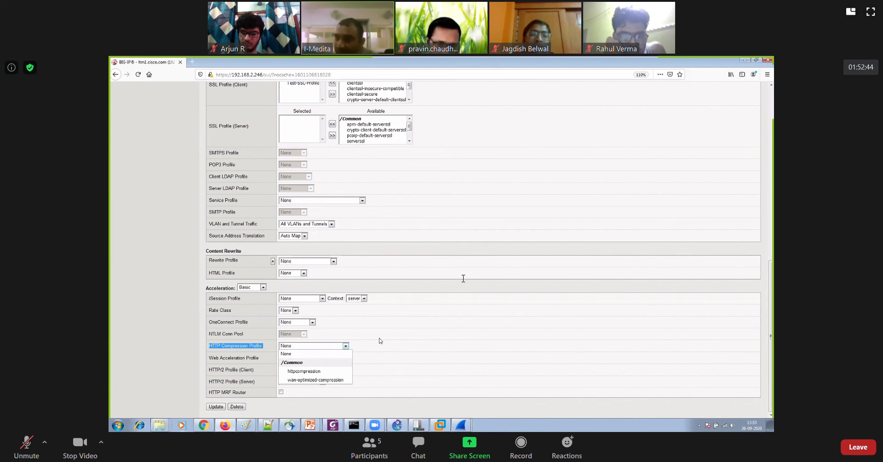
# Try setting the virtual server's client HTTP profile to None and check the HTTP Compression Profile setting
pyautogui.scroll(10, 419, 289)
pyautogui.scroll(-5, 420, 289)
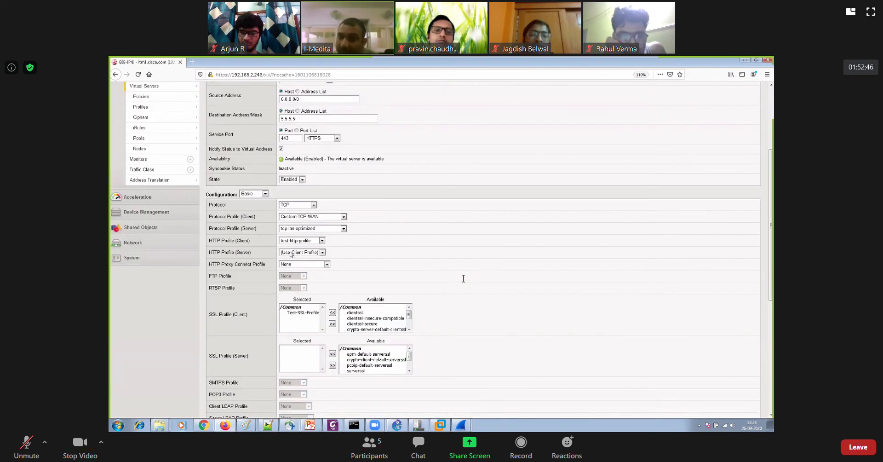
pyautogui.click(291, 240)
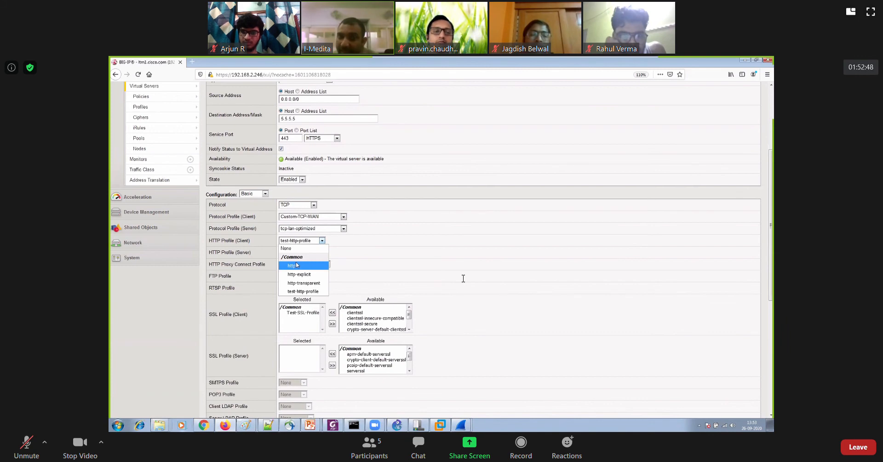
pyautogui.click(287, 248)
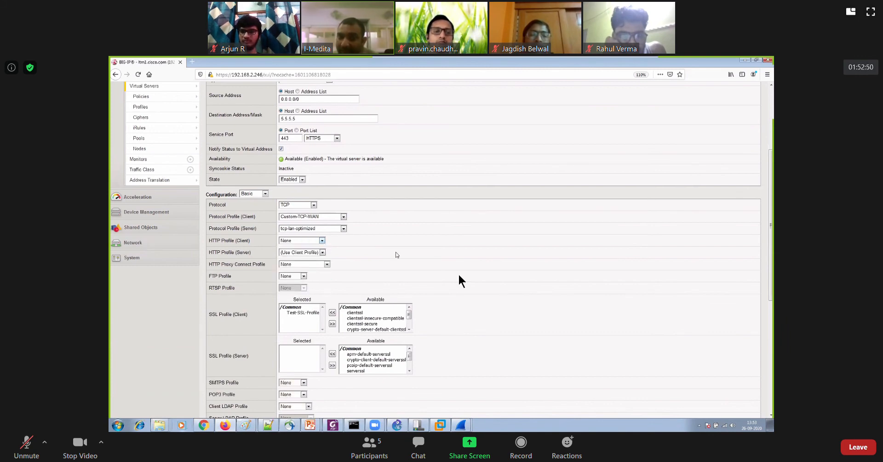
pyautogui.scroll(-9, 397, 254)
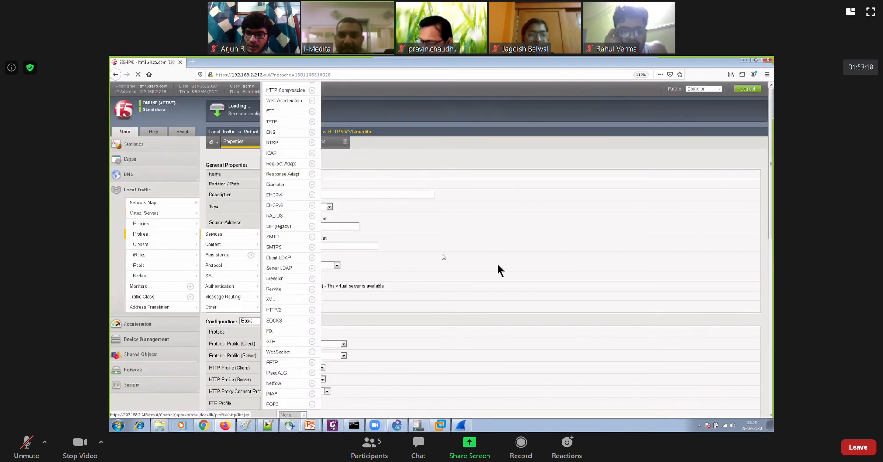
# Start a new HTTP compression profile named test-httpcompression and enable customization of all its compression settings
pyautogui.moveTo(246, 145)
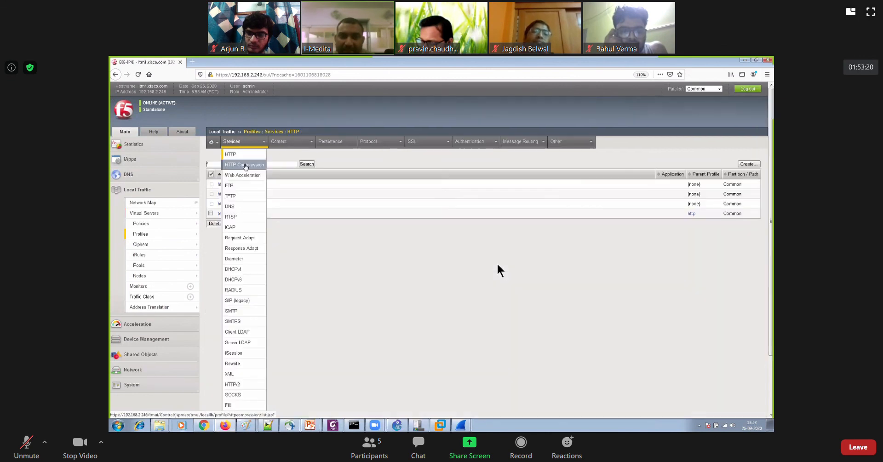
pyautogui.click(245, 164)
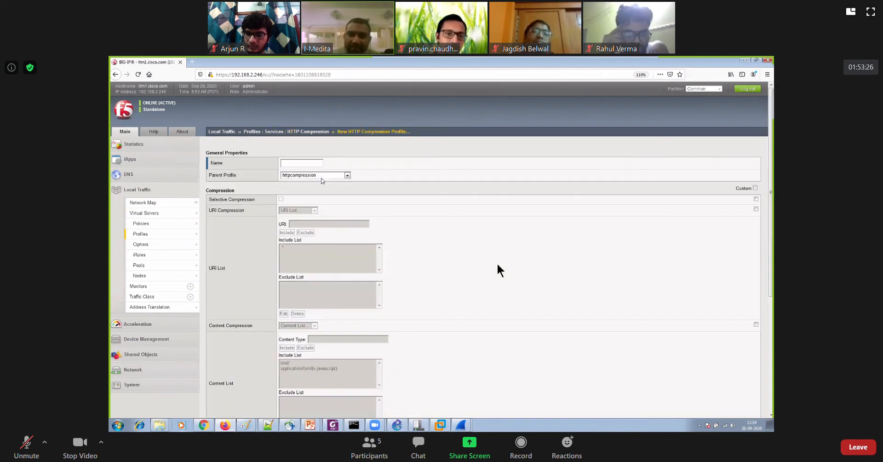
pyautogui.write('test-http')
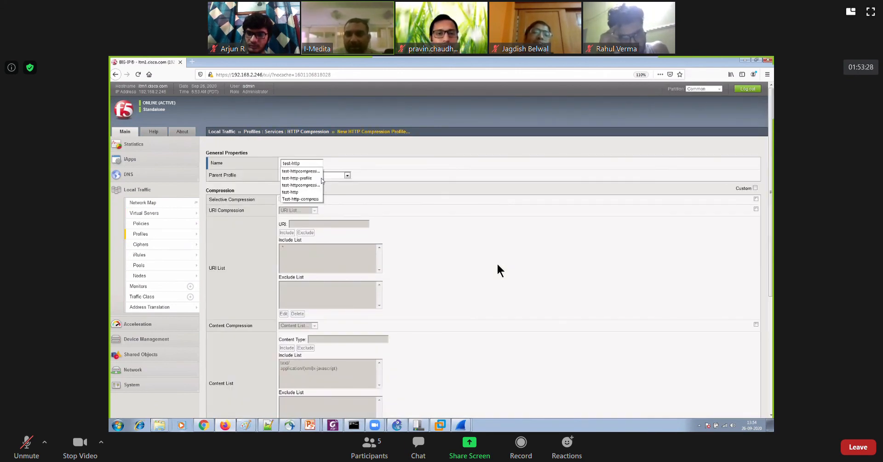
pyautogui.write('com')
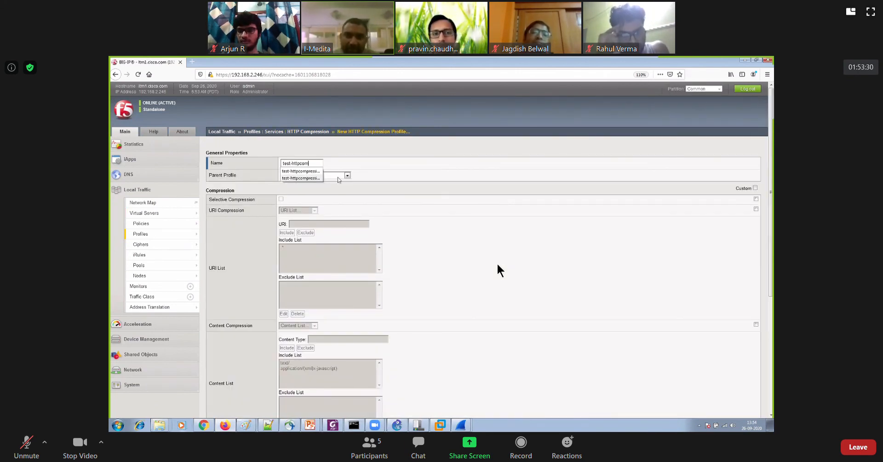
pyautogui.click(317, 177)
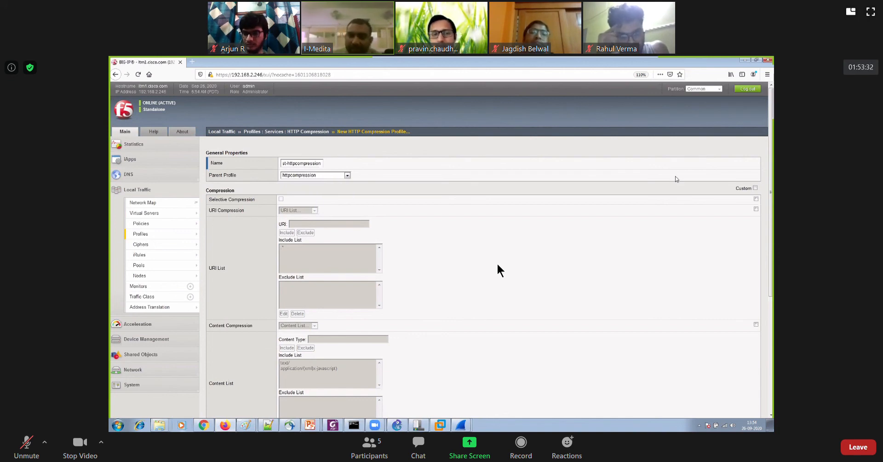
pyautogui.click(754, 188)
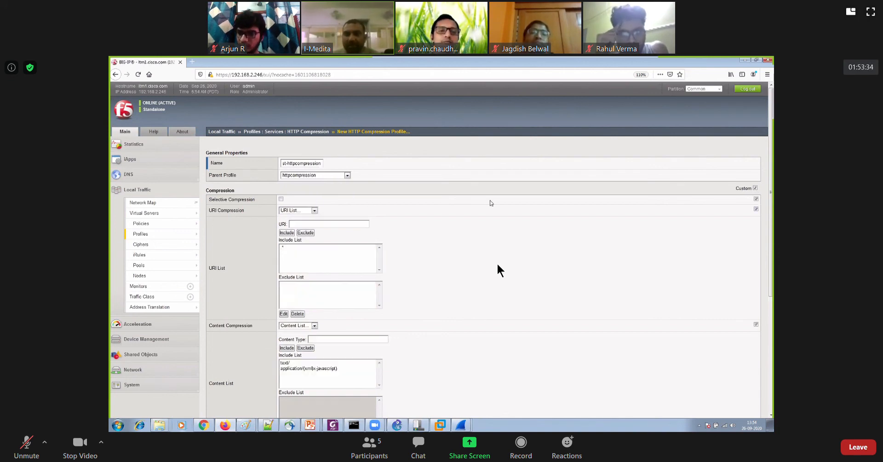
pyautogui.scroll(-2, 374, 215)
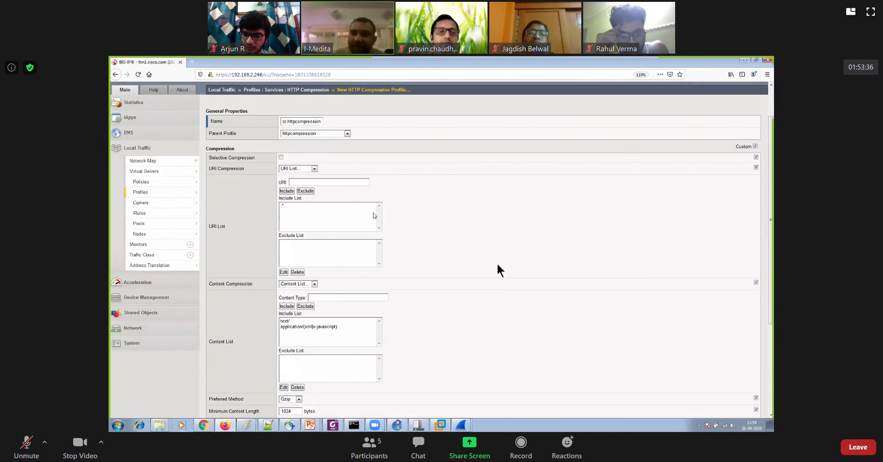
pyautogui.click(303, 207)
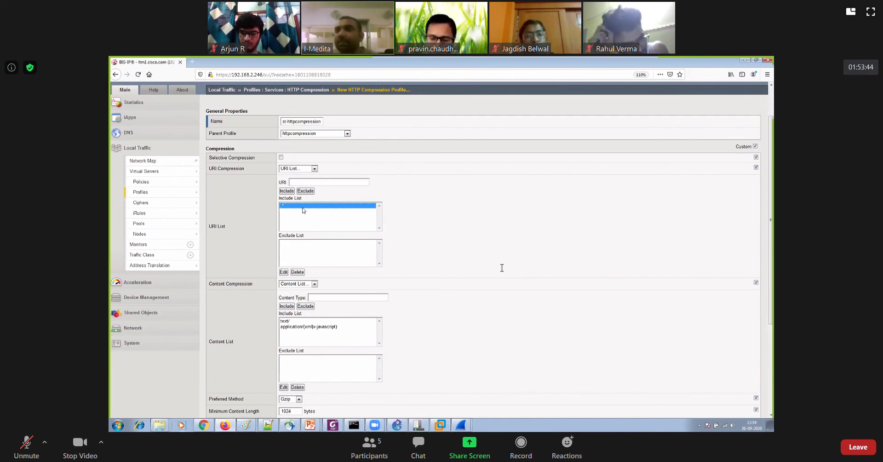
pyautogui.click(306, 181)
pyautogui.write('www.face')
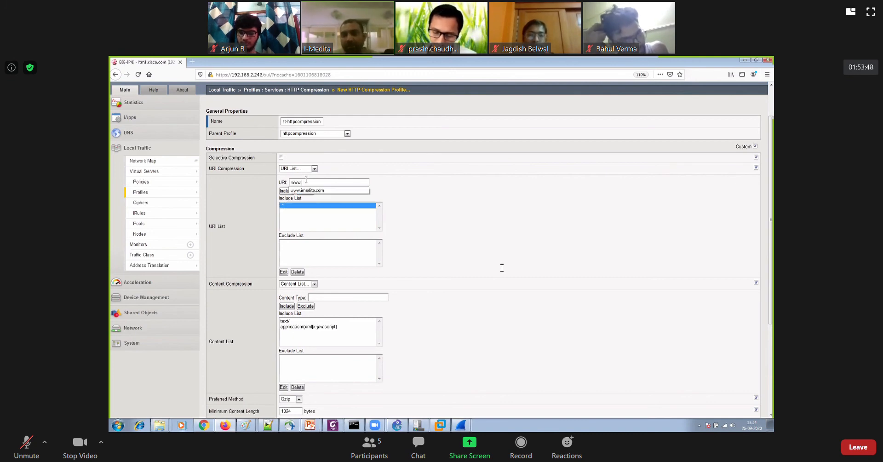
pyautogui.press('BackSpace')
pyautogui.press('BackSpace')
pyautogui.press('BackSpace')
pyautogui.press('BackSpace')
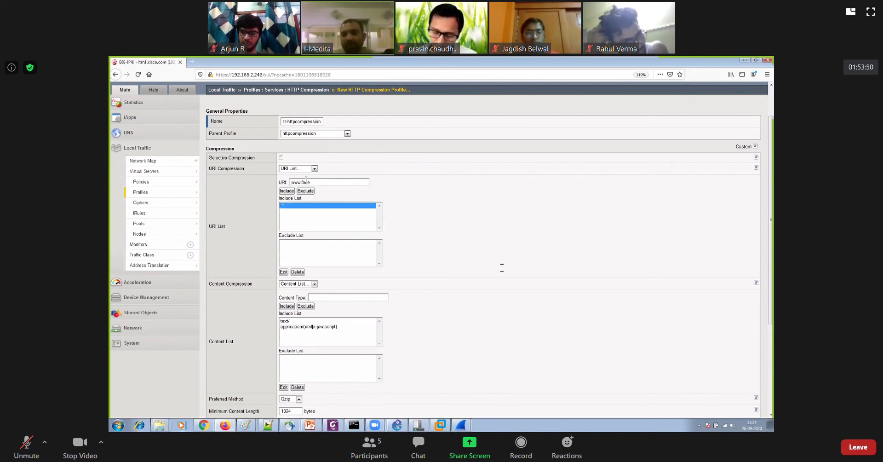
pyautogui.write('imedita.com')
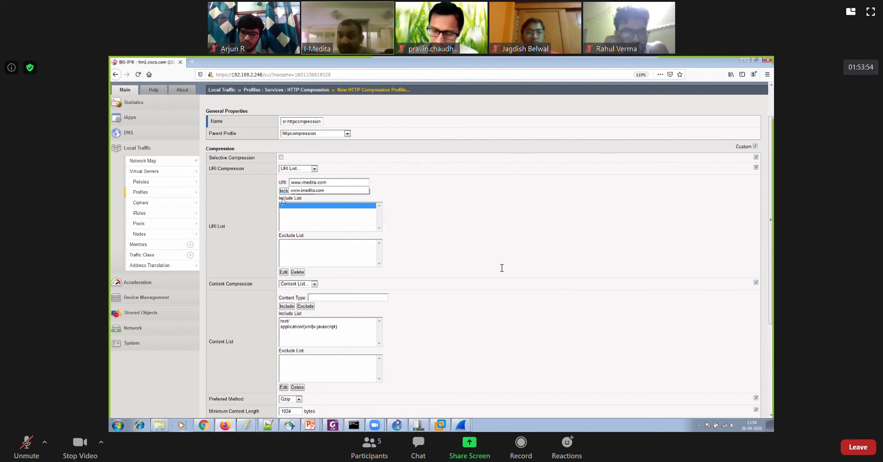
pyautogui.click(335, 207)
pyautogui.click(305, 190)
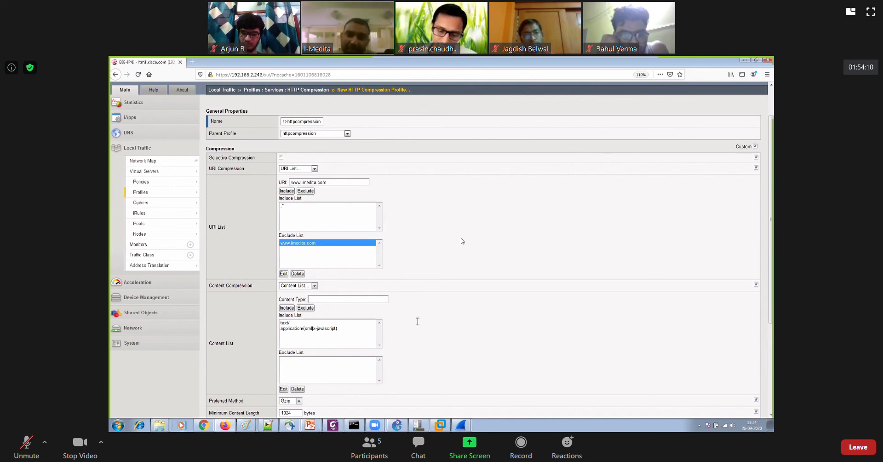
# Examine the profile's content include list, preferred method choices, minimum content length and gzip compression level options
pyautogui.scroll(-3, 408, 263)
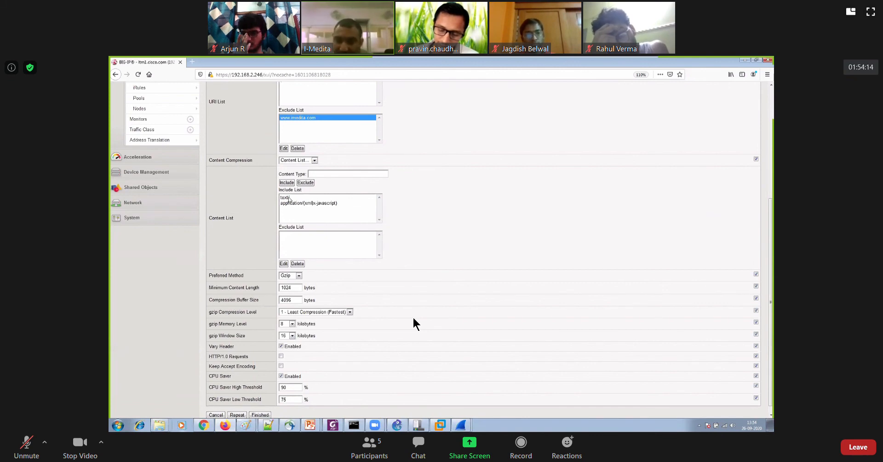
pyautogui.click(290, 198)
pyautogui.click(323, 203)
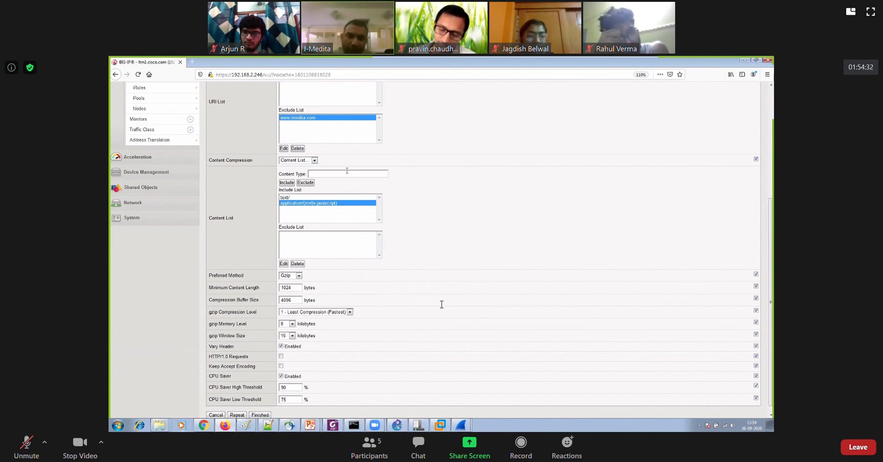
pyautogui.scroll(-1, 347, 170)
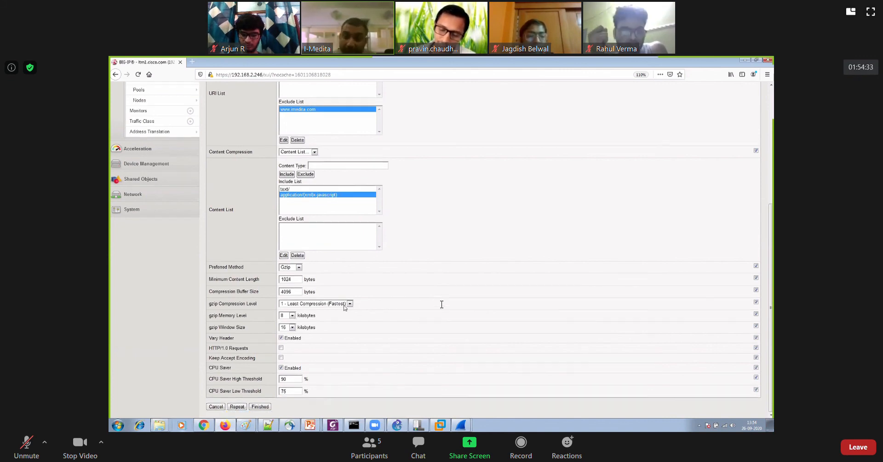
pyautogui.click(299, 268)
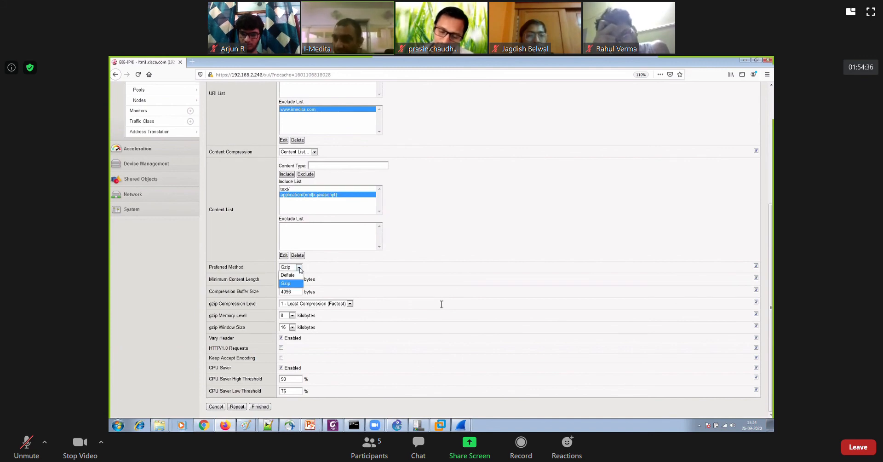
pyautogui.click(339, 274)
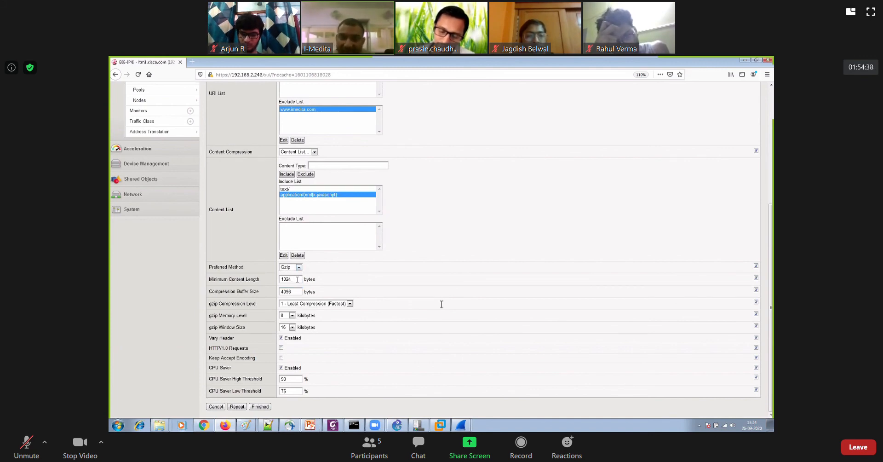
pyautogui.moveTo(297, 280); pyautogui.dragTo(273, 277)
pyautogui.click(362, 279)
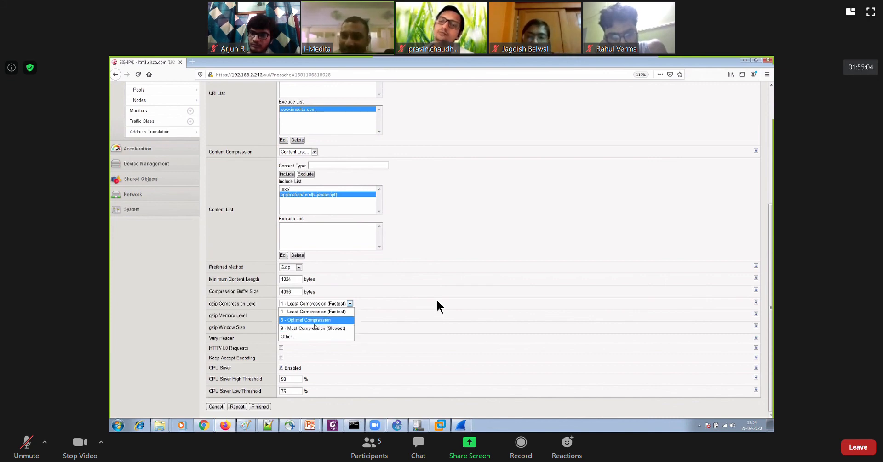
pyautogui.click(398, 308)
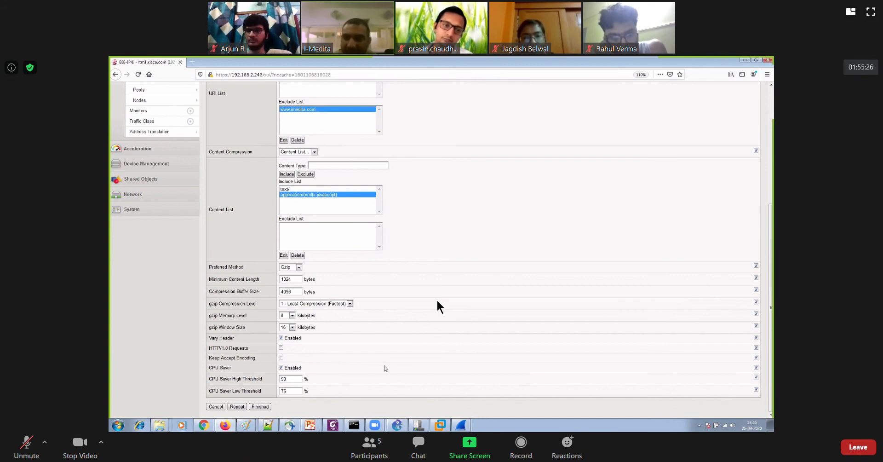
# Review the new compression profile's settings and finish creating it
pyautogui.scroll(8, 385, 368)
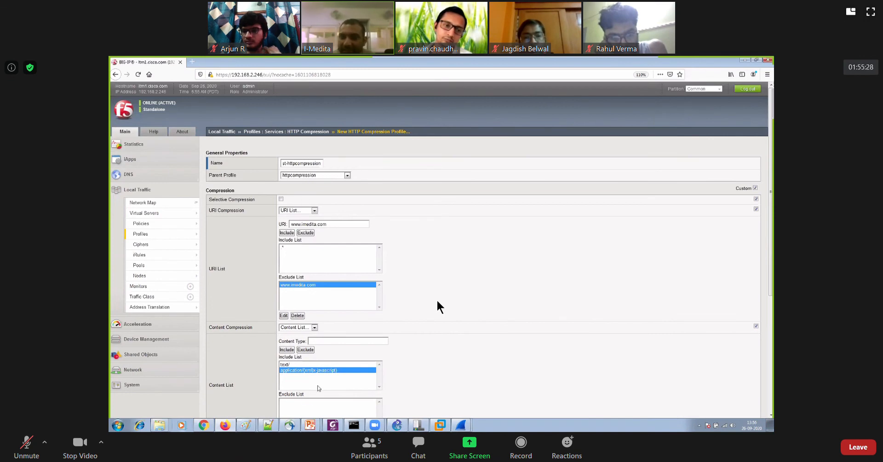
pyautogui.scroll(-10, 334, 363)
pyautogui.click(259, 407)
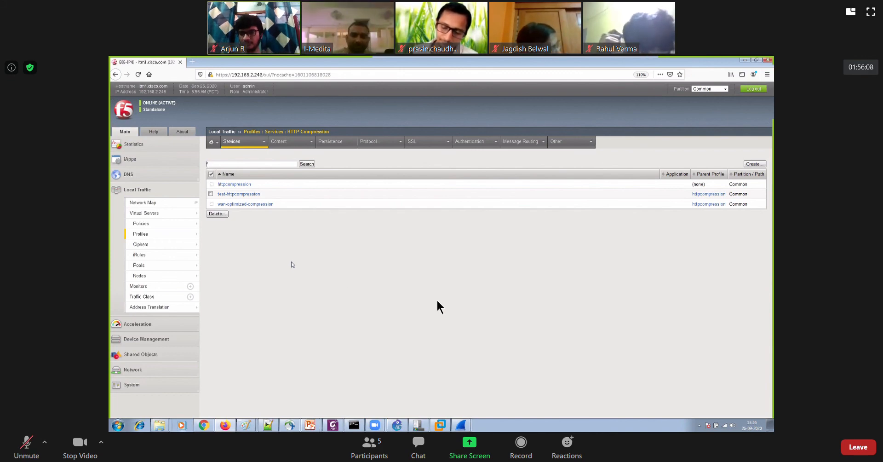
# Assign test-httpcompression as the HTTP Compression Profile of virtual server HTTPS-VS1-Imedita, update the server and check the saved setting
pyautogui.moveTo(162, 213)
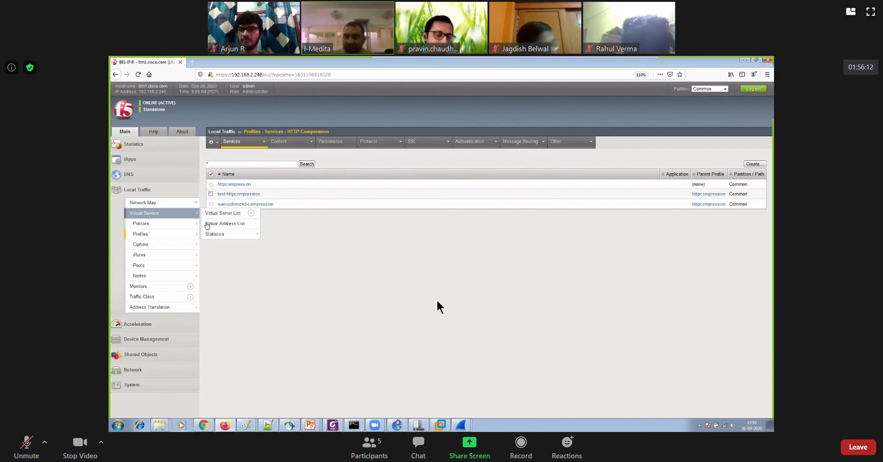
pyautogui.click(222, 213)
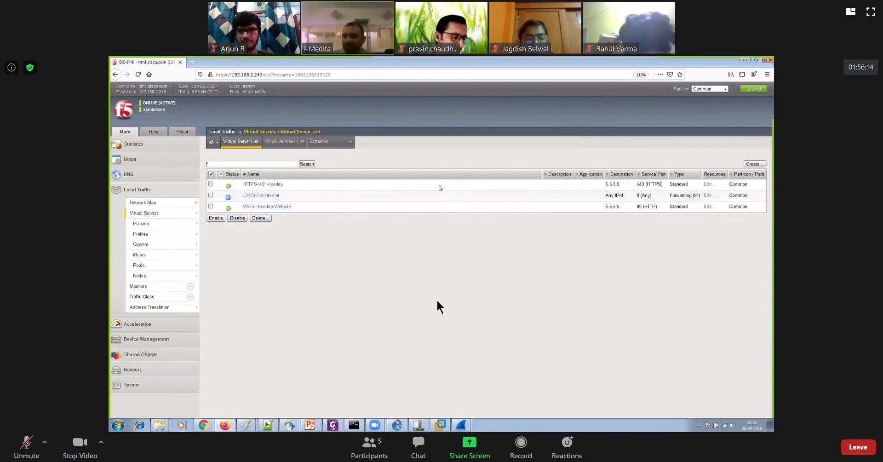
pyautogui.click(262, 184)
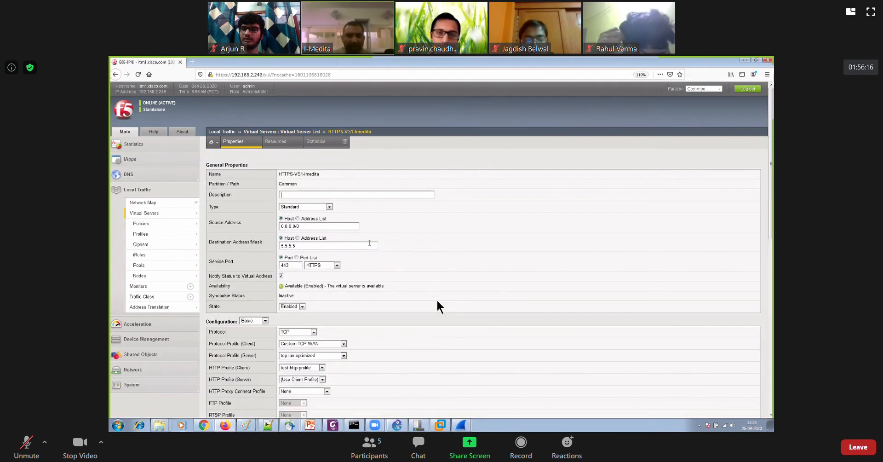
pyautogui.scroll(-10, 291, 384)
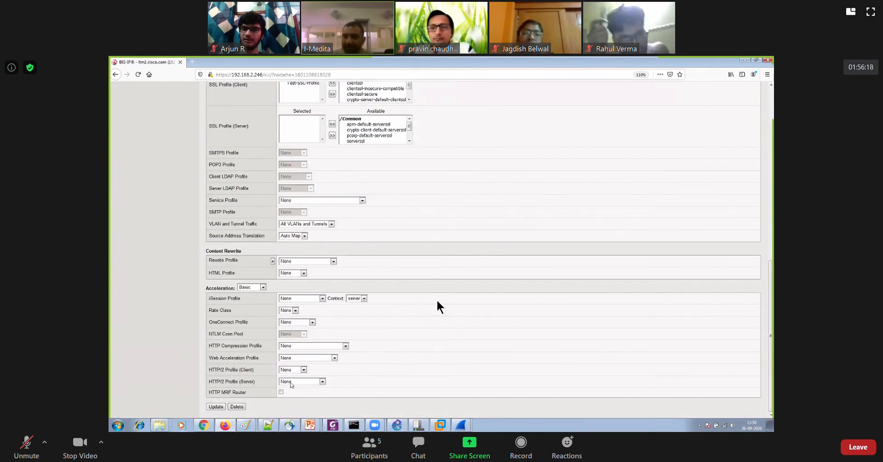
pyautogui.click(296, 346)
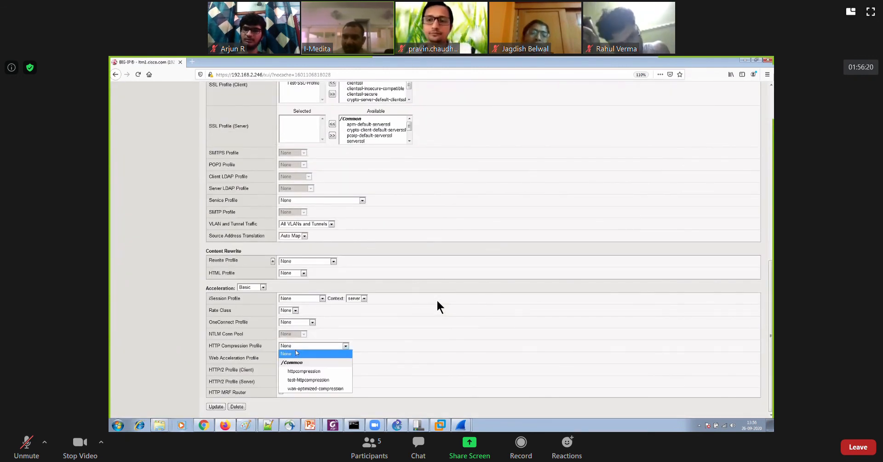
pyautogui.click(308, 380)
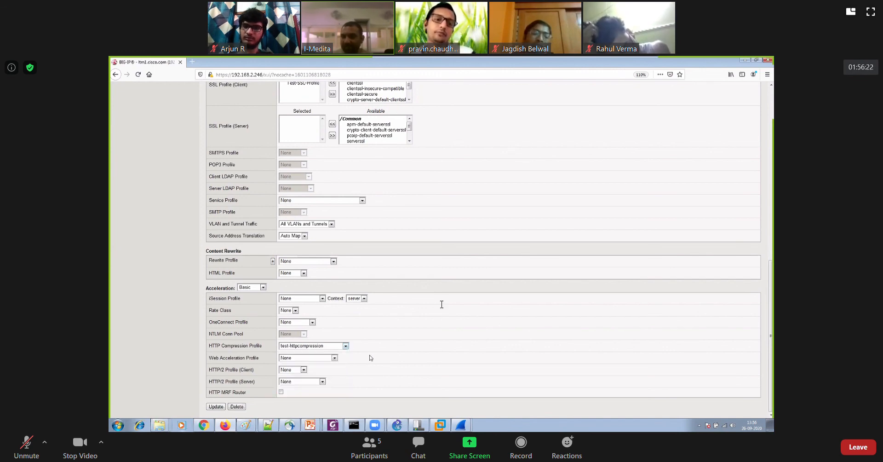
pyautogui.click(215, 406)
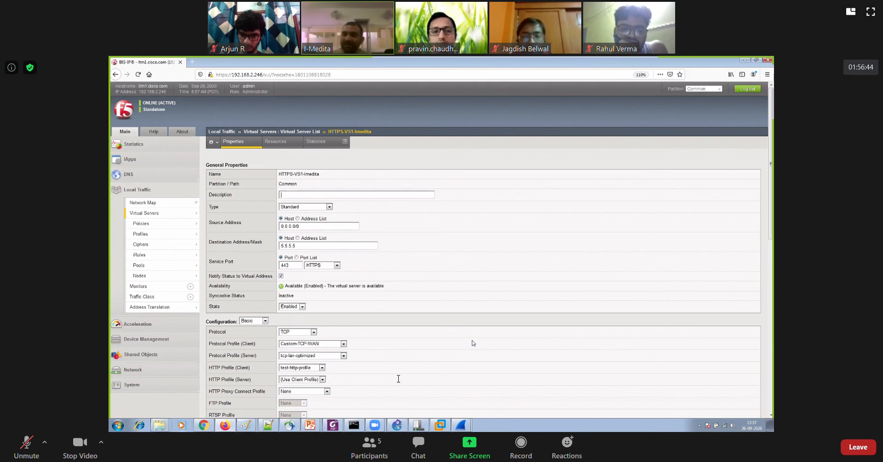
pyautogui.scroll(-10, 472, 342)
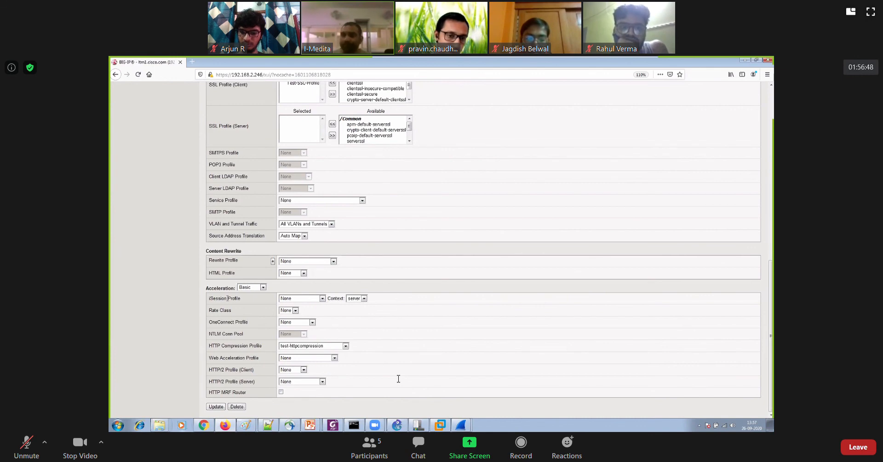
pyautogui.scroll(10, 227, 298)
# Open the default webacceleration profile and review its cache settings and URI lists
pyautogui.moveTo(160, 233)
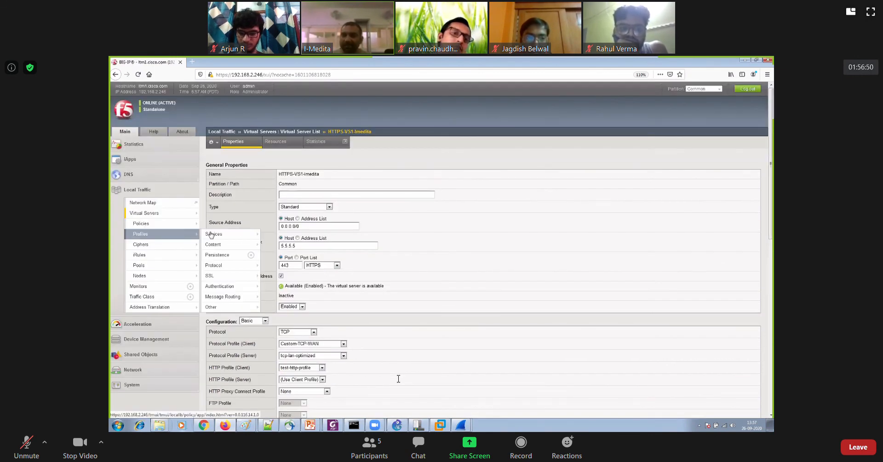
pyautogui.click(224, 234)
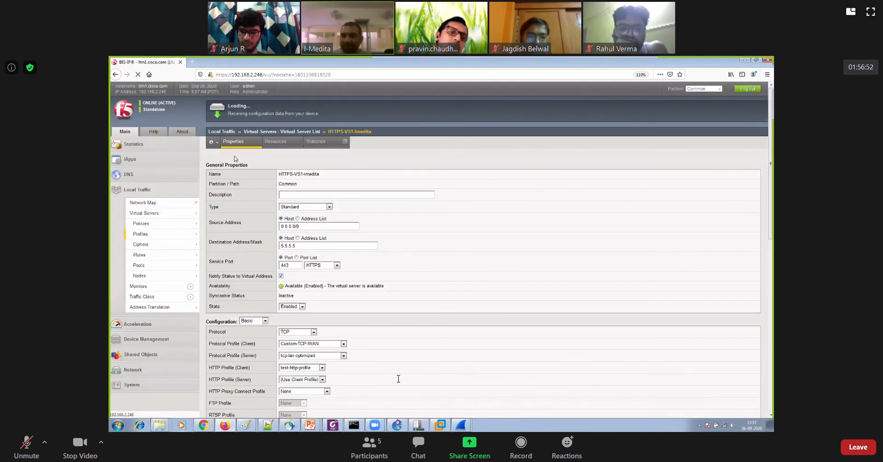
pyautogui.moveTo(244, 146)
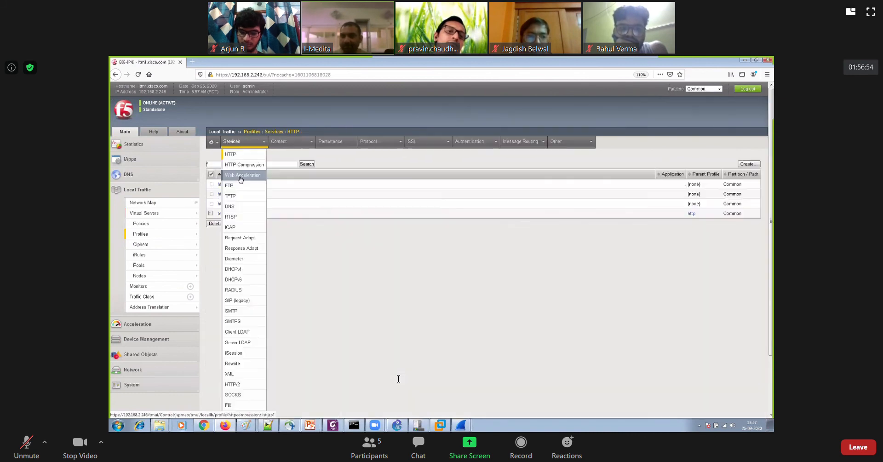
pyautogui.click(240, 177)
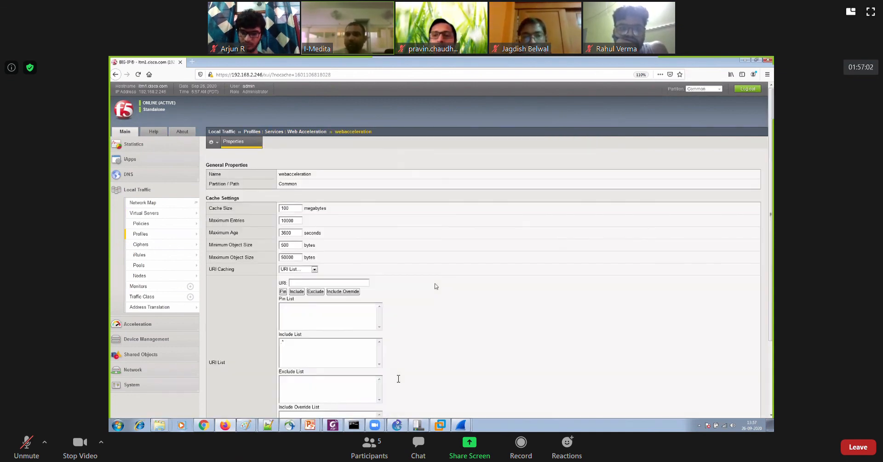
pyautogui.scroll(-3, 436, 286)
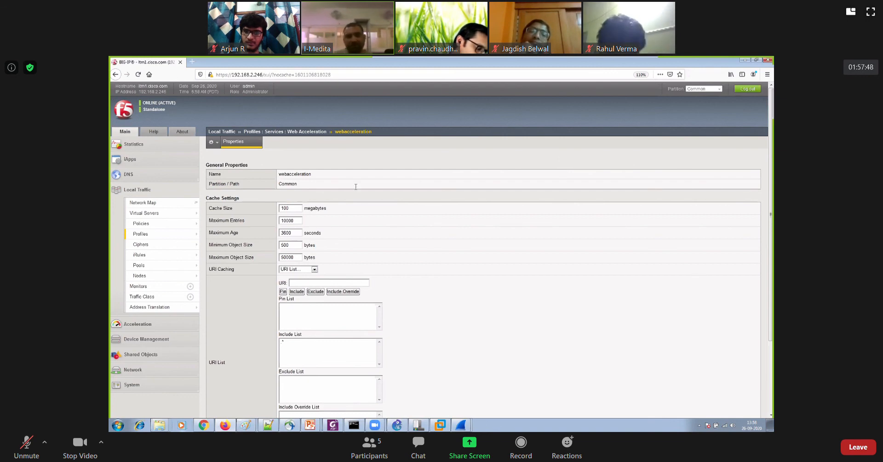
pyautogui.moveTo(150, 214)
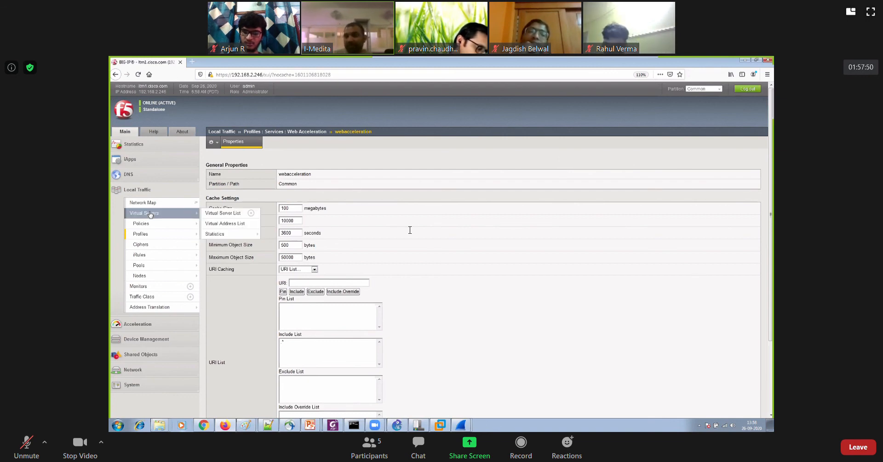
# Assign webacceleration as the Web Acceleration Profile of virtual server HTTPS-VS1-Imedita and update the server
pyautogui.click(150, 214)
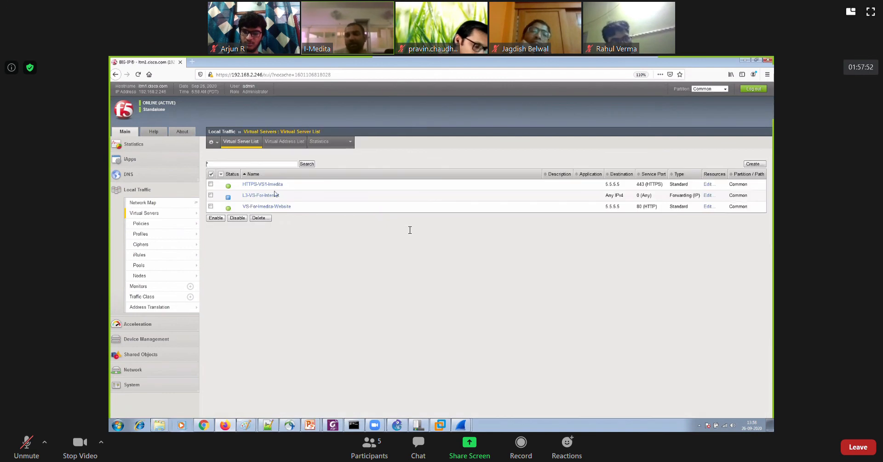
pyautogui.click(273, 185)
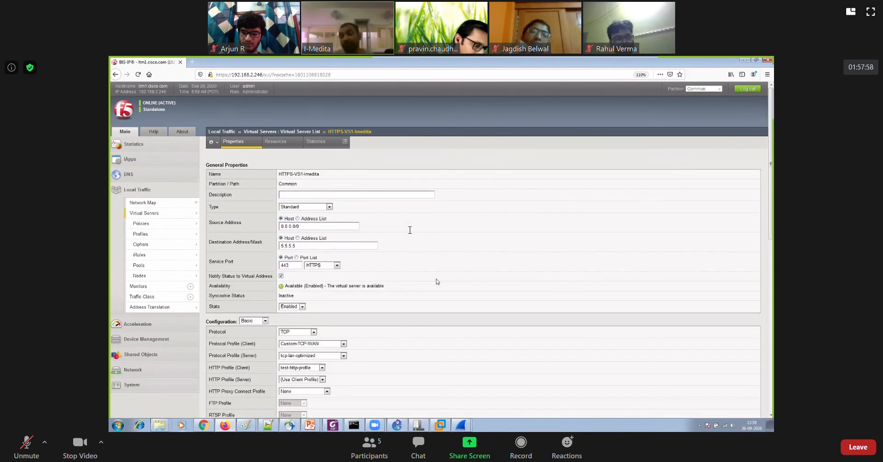
pyautogui.scroll(-10, 409, 230)
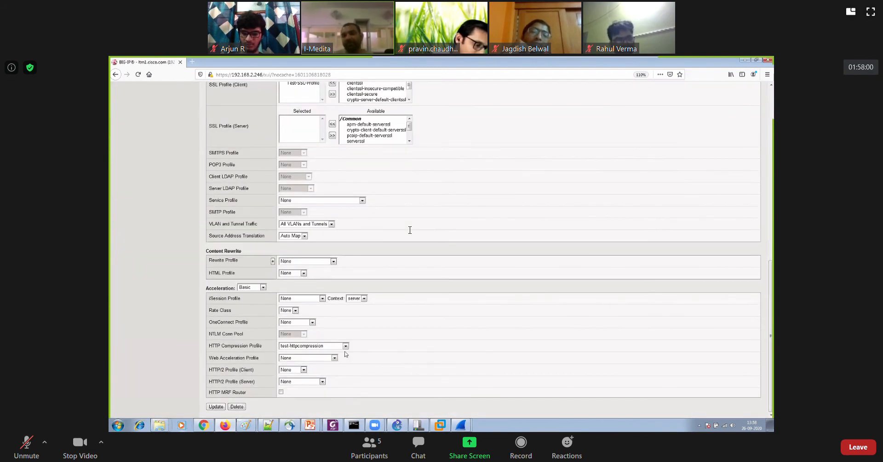
pyautogui.click(297, 358)
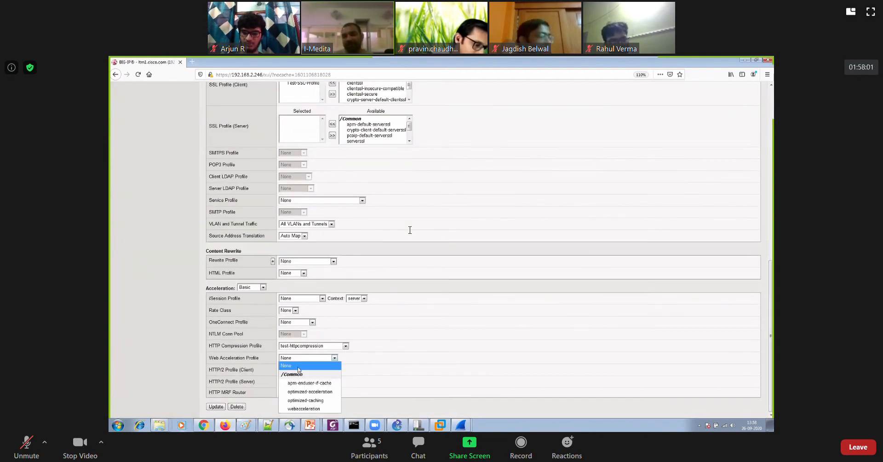
pyautogui.click(315, 408)
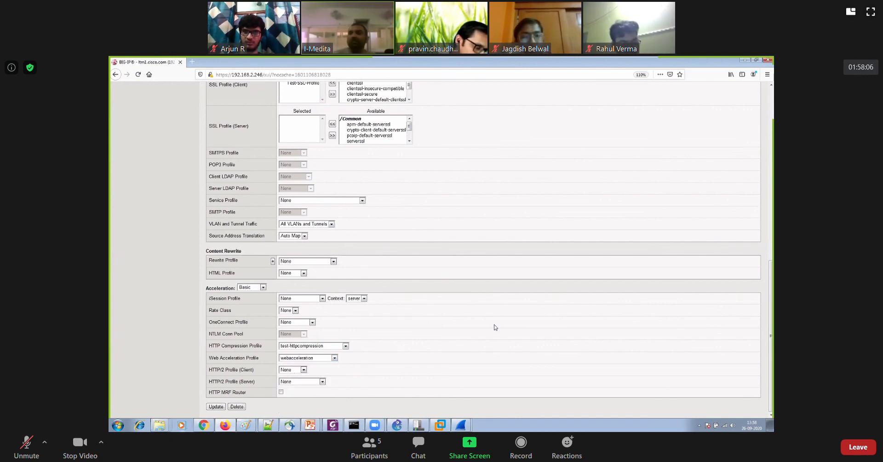
pyautogui.press('Return')
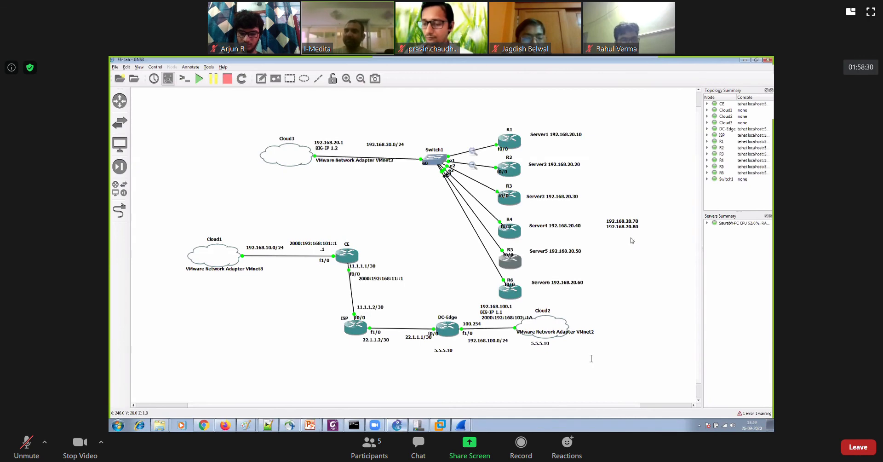
# Switch to GNS3 and add the heading "FTP Servers" above the note listing 192.168.20.70 and 192.168.20.80 in the topology
pyautogui.moveTo(628, 227)
pyautogui.mouseDown()
pyautogui.moveTo(631, 238)
pyautogui.moveTo(643, 231)
pyautogui.mouseUp()
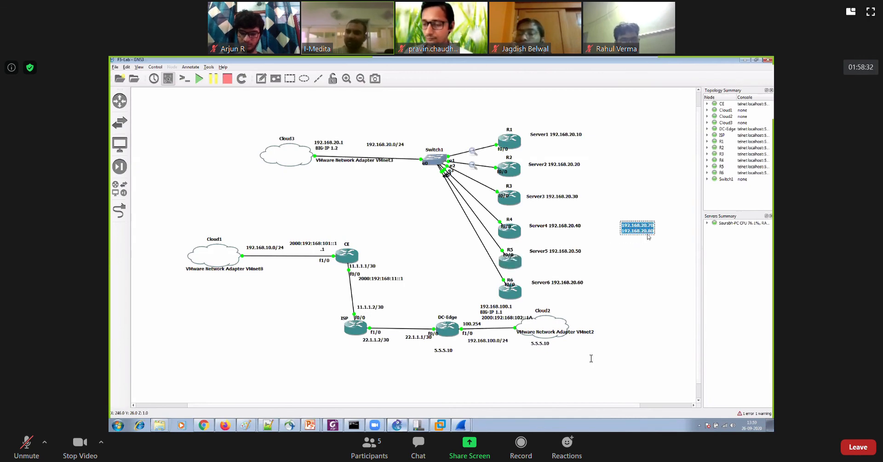
pyautogui.press('Right')
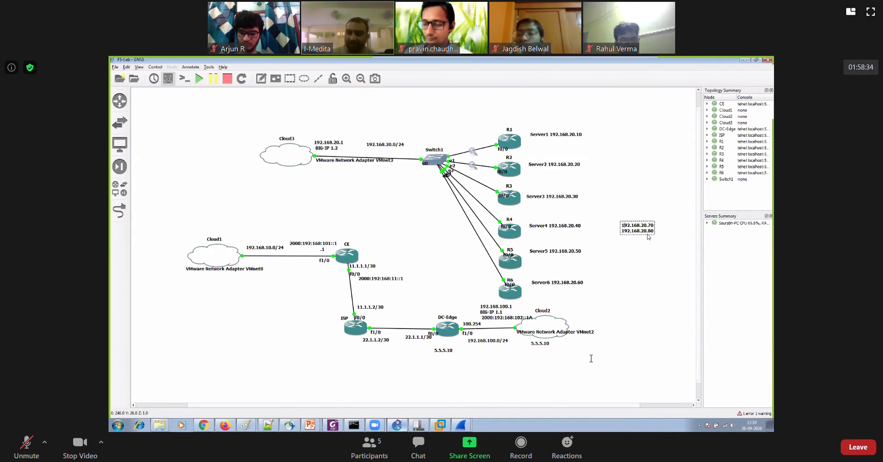
pyautogui.hotkey('ctrl', 'Home')
pyautogui.press('Return')
pyautogui.press('Up')
pyautogui.write('F')
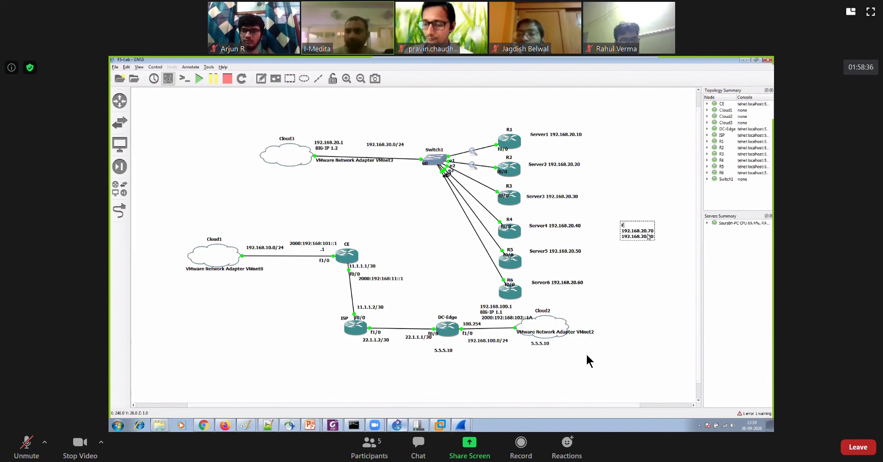
pyautogui.write('TP Servers')
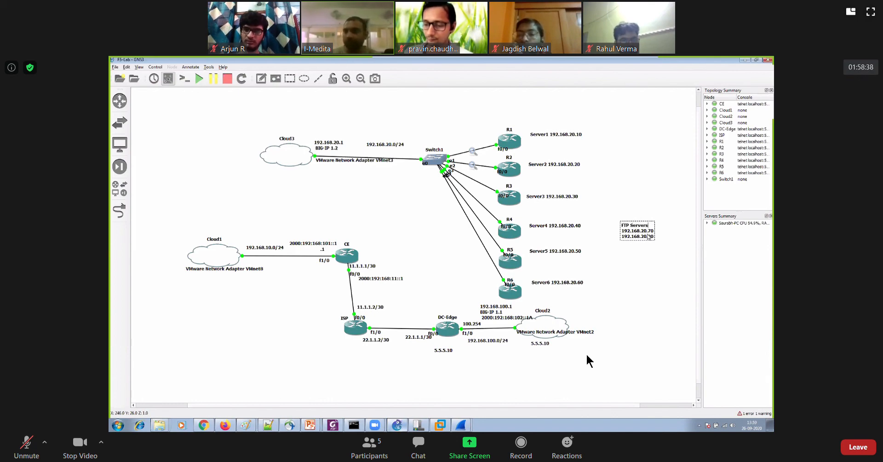
pyautogui.click(634, 200)
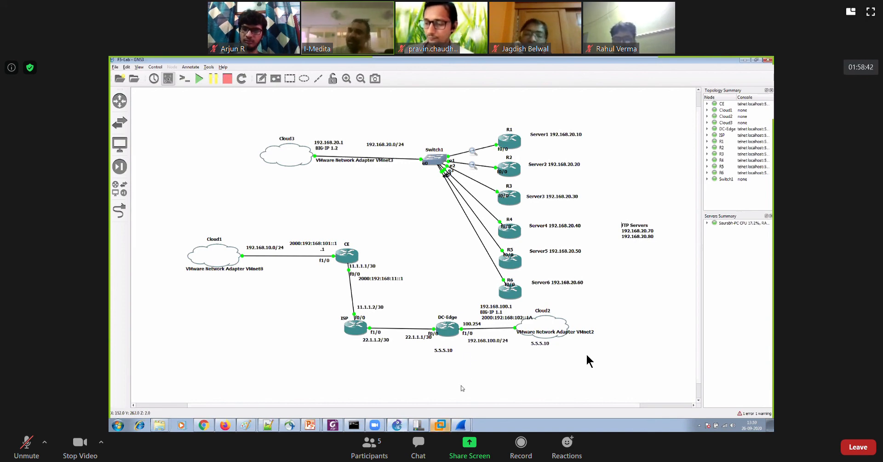
# Switch to VMware Workstation and start the Win-7-PC2 virtual machine
pyautogui.click(440, 424)
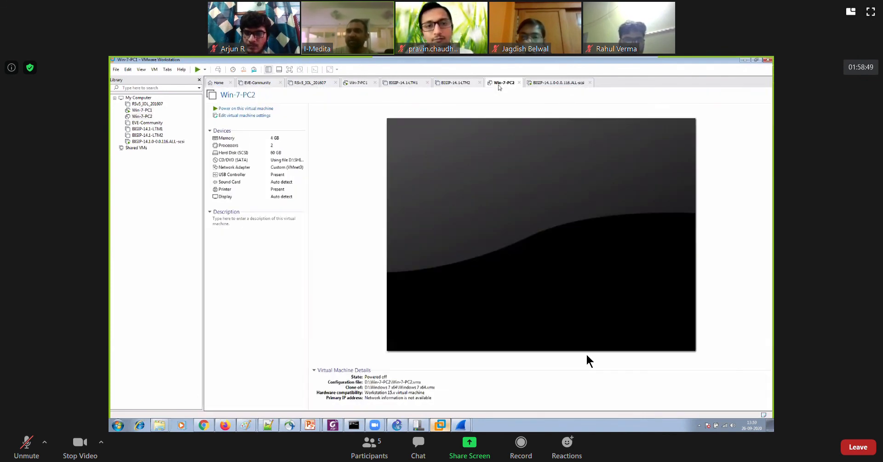
pyautogui.click(501, 83)
pyautogui.click(246, 109)
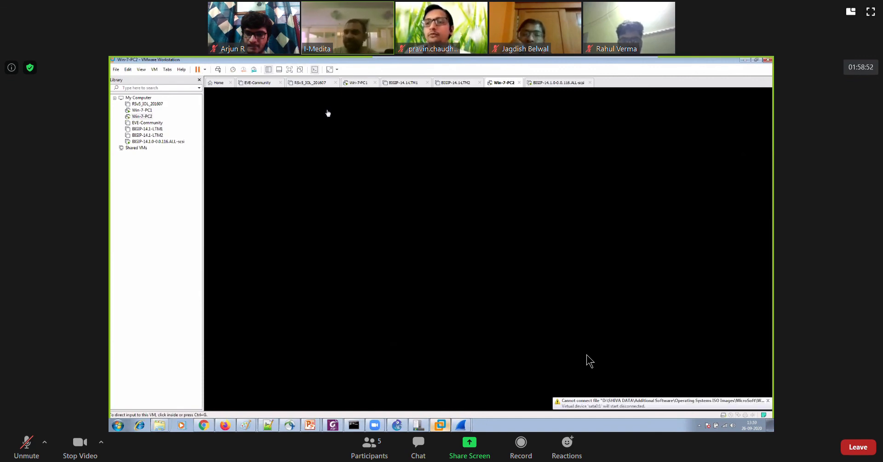
# Shut down the guest operating system of the Win-7-PC1 virtual machine and confirm
pyautogui.click(358, 83)
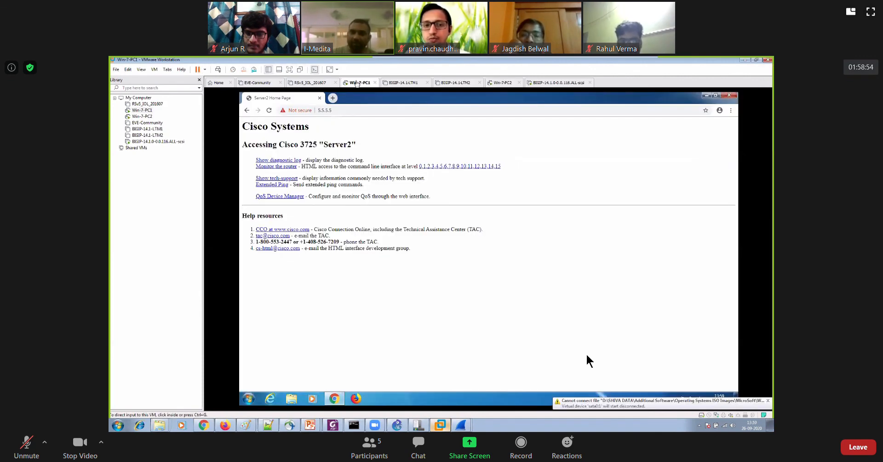
pyautogui.rightClick(357, 85)
pyautogui.moveTo(386, 97)
pyautogui.click(453, 105)
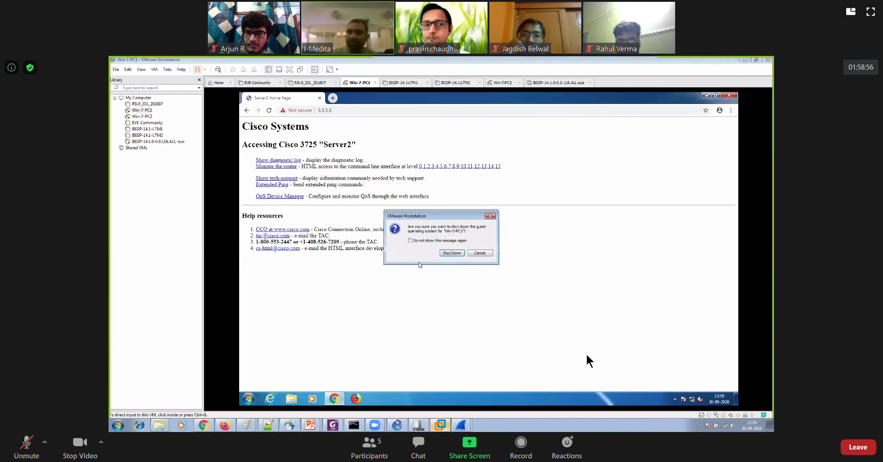
pyautogui.click(452, 253)
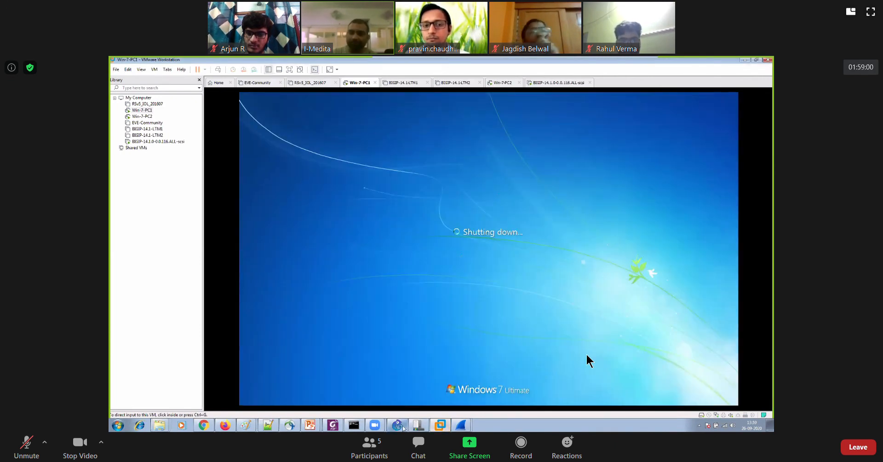
# Check the GNS3 topology, return to VMware Workstation and choose another custom virtual network for Win-7-PC1's network adapter
pyautogui.click(397, 425)
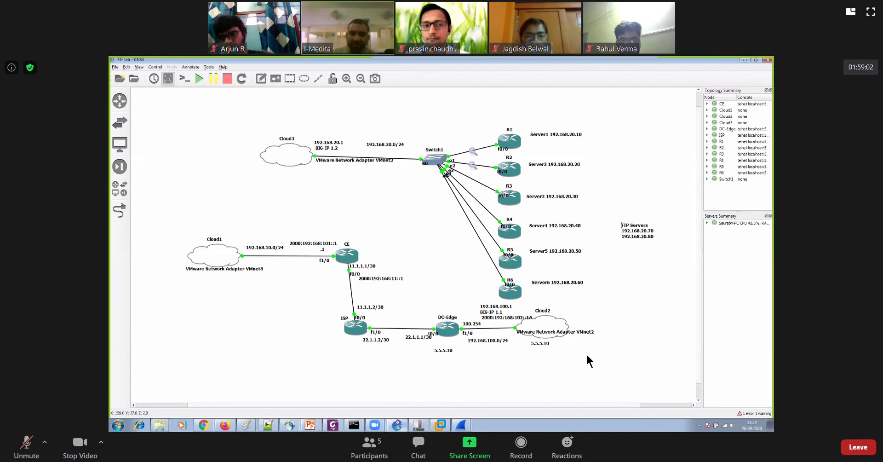
pyautogui.click(440, 424)
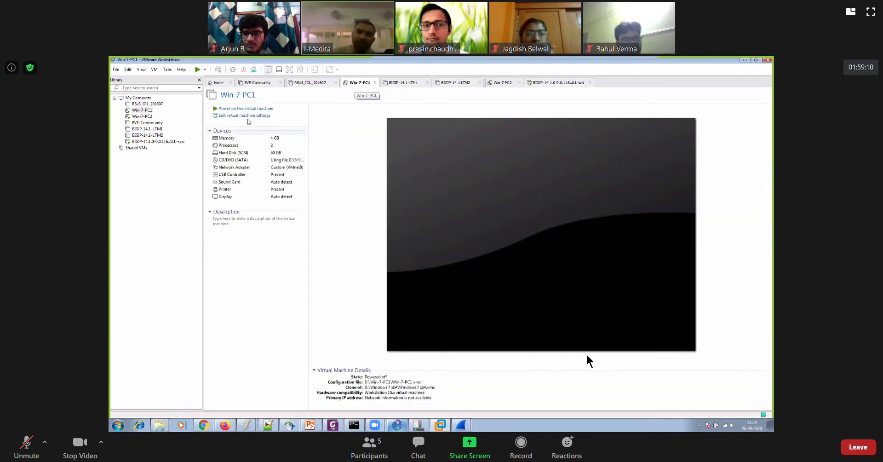
pyautogui.click(245, 115)
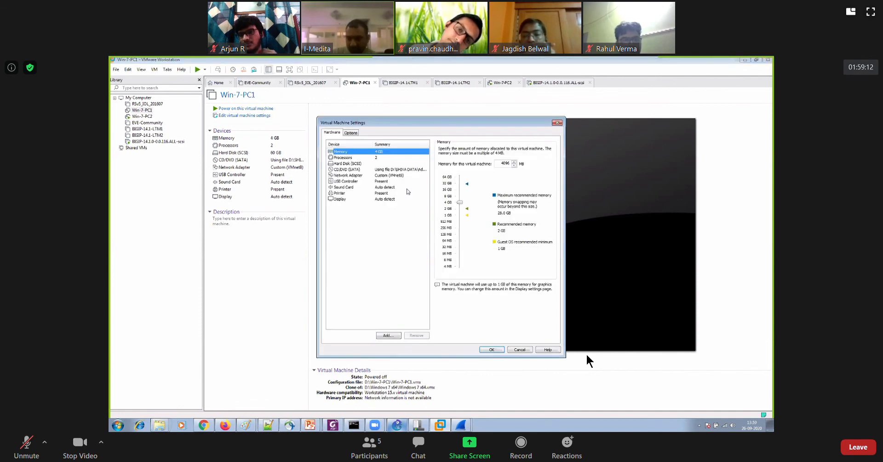
pyautogui.click(392, 175)
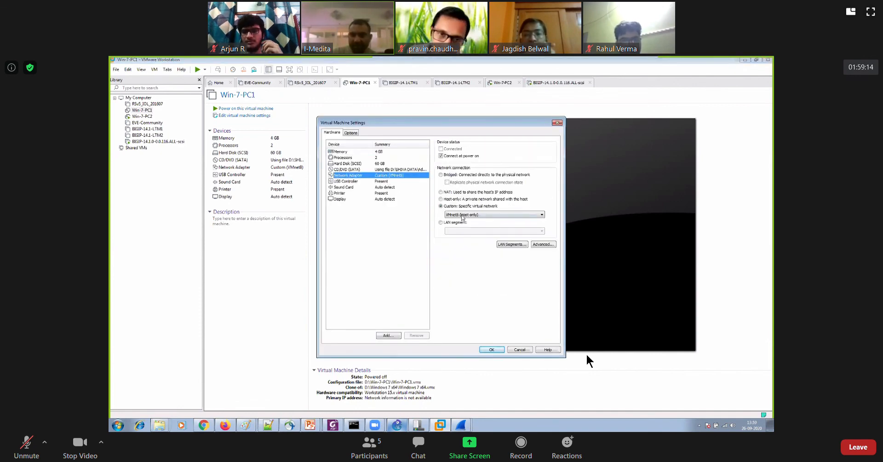
pyautogui.click(494, 215)
pyautogui.click(487, 238)
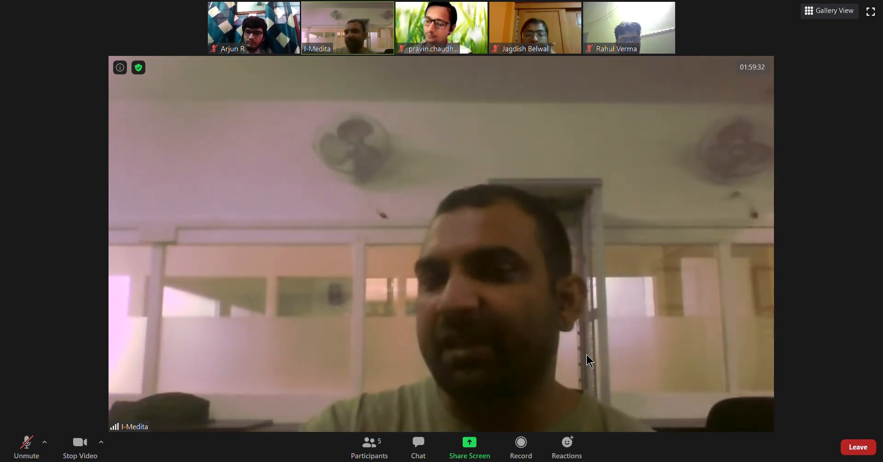
# Unmute the microphone in the Zoom meeting to speak, and mute it again
pyautogui.hotkey('alt', 'a')
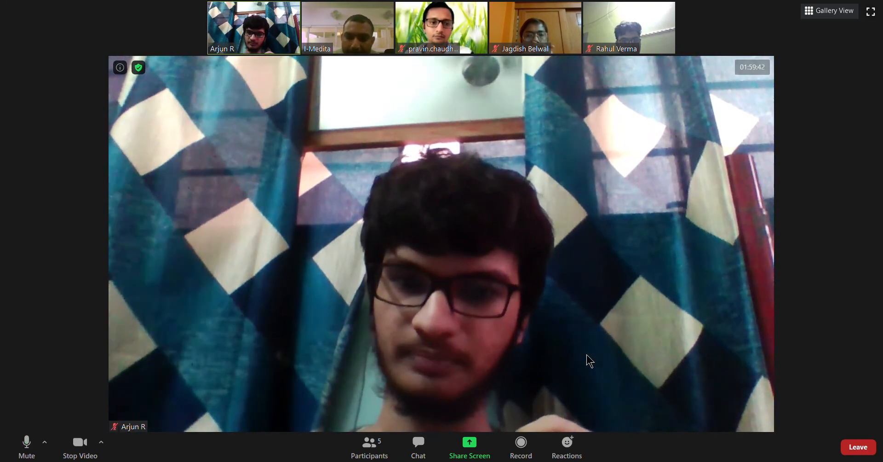
pyautogui.hotkey('alt', 'a')
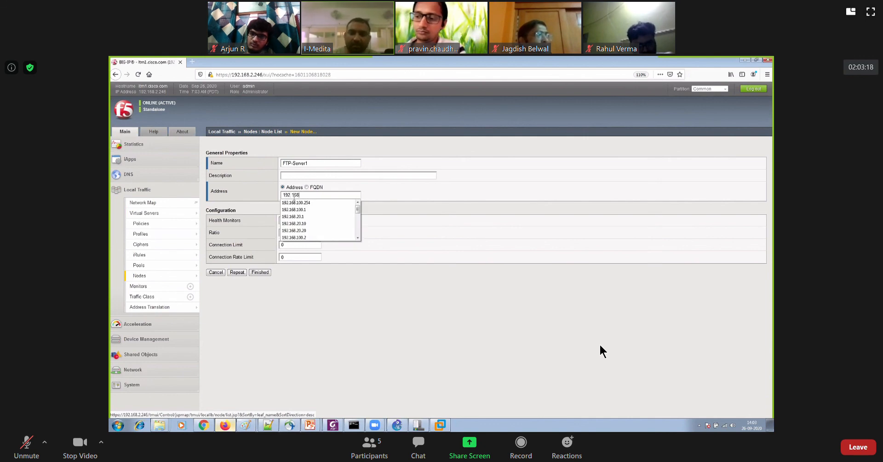
# Finish the FTP-Server1 node with address 192.168.20.70 and create a second node FTP-Server2 with address 192.168.20.80
pyautogui.write('0.70')
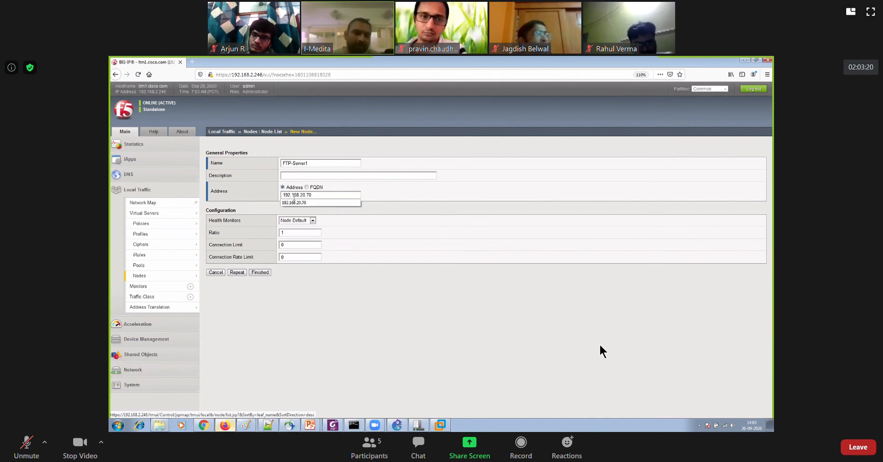
pyautogui.click(236, 271)
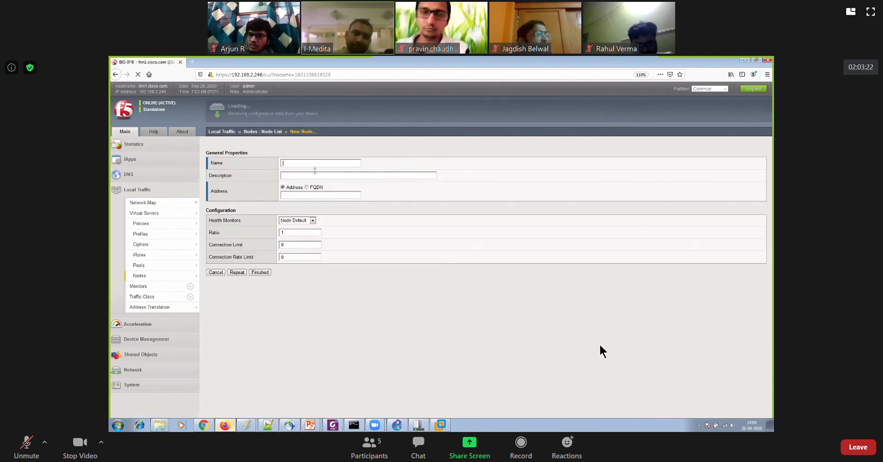
pyautogui.click(314, 164)
pyautogui.write('FTP')
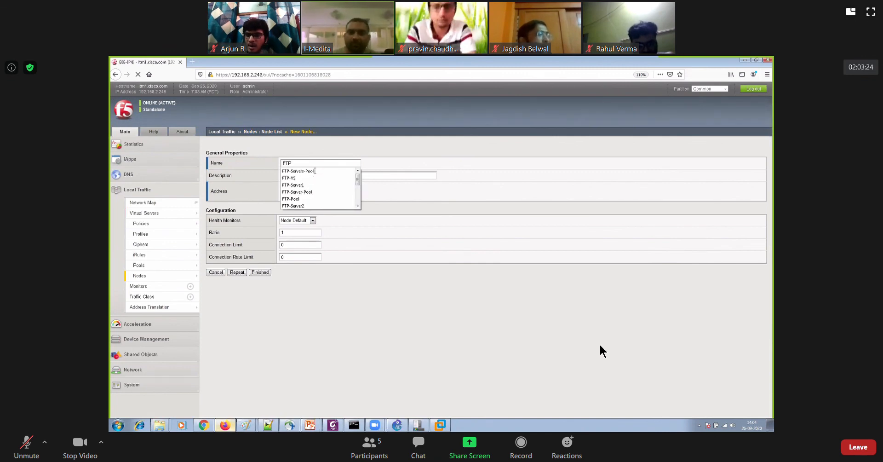
pyautogui.write('-Server2')
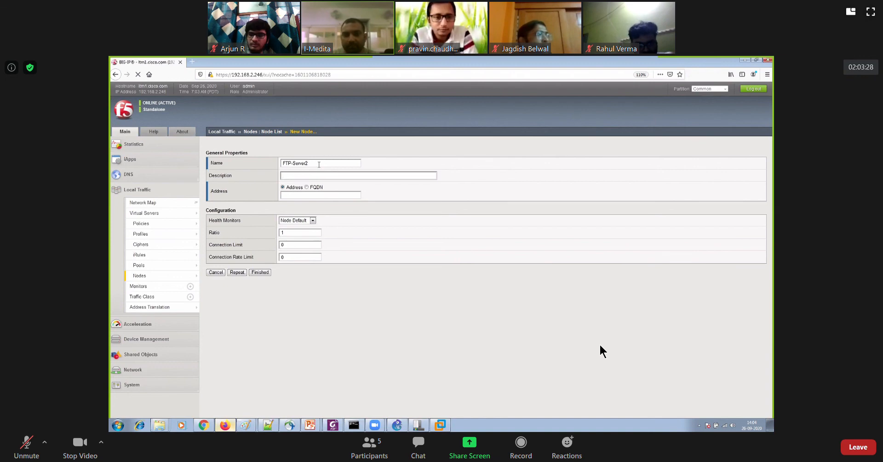
pyautogui.press('Tab')
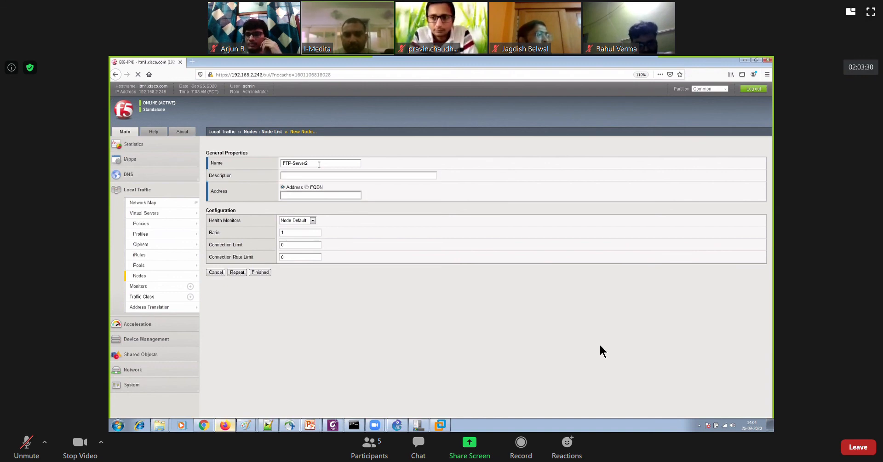
pyautogui.write('192.168.20.')
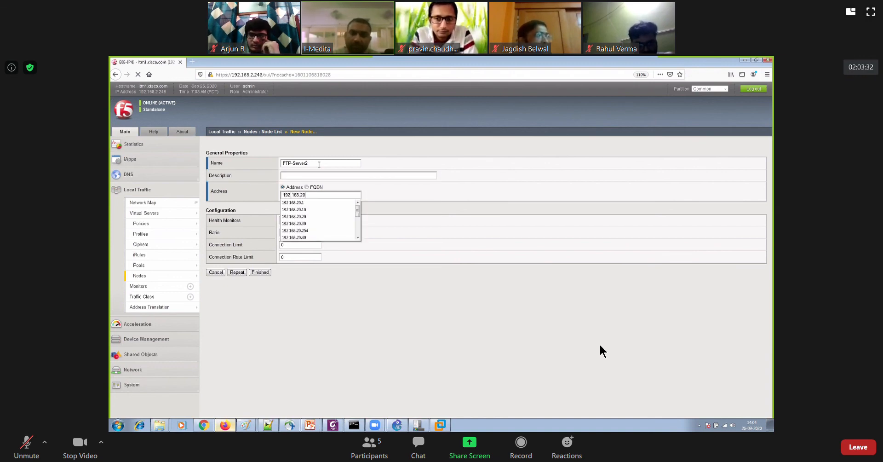
pyautogui.write('80')
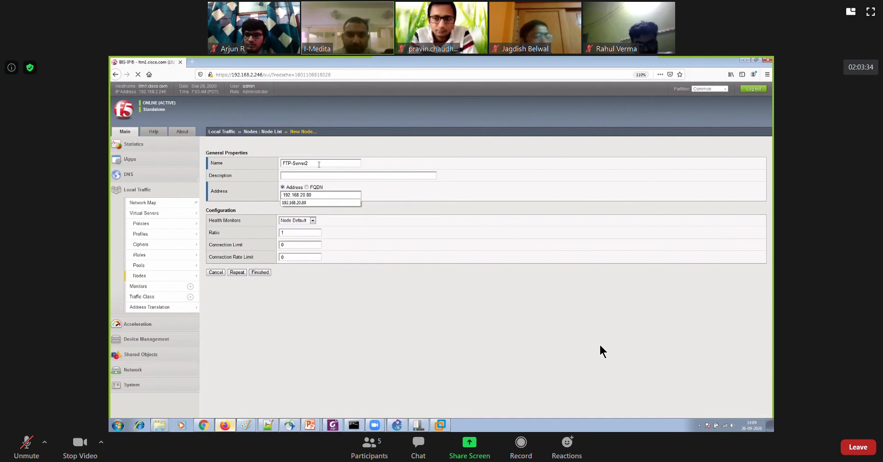
pyautogui.click(260, 272)
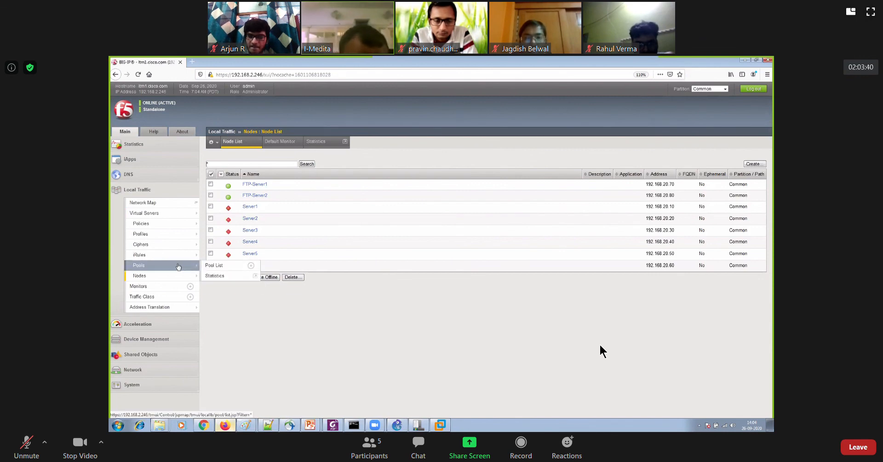
# Remove all six existing members, Server1 to Server6 on port 21, from FTP-Servers-Pool
pyautogui.click(216, 265)
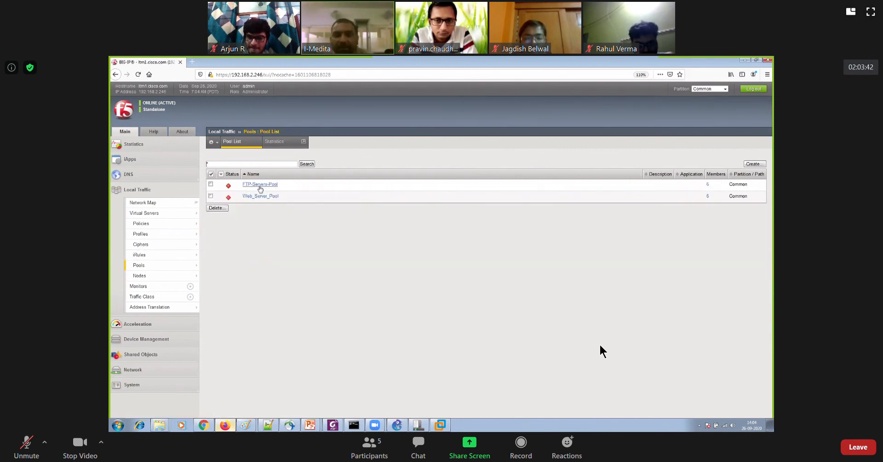
pyautogui.click(275, 184)
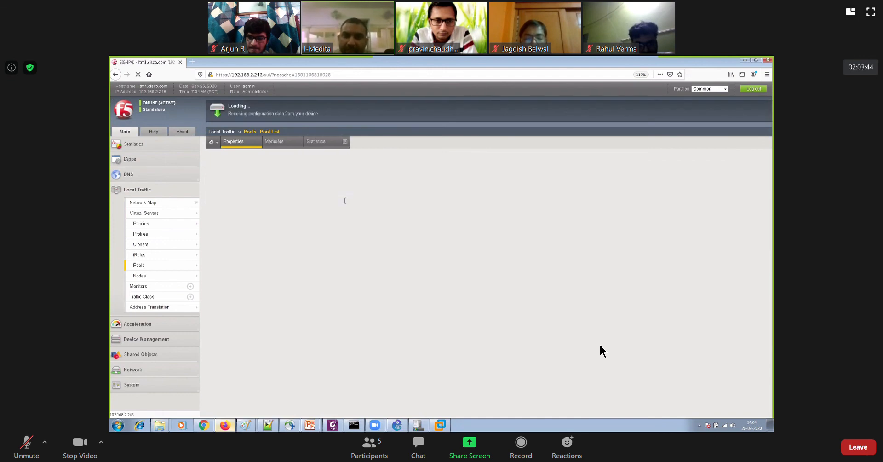
pyautogui.click(274, 141)
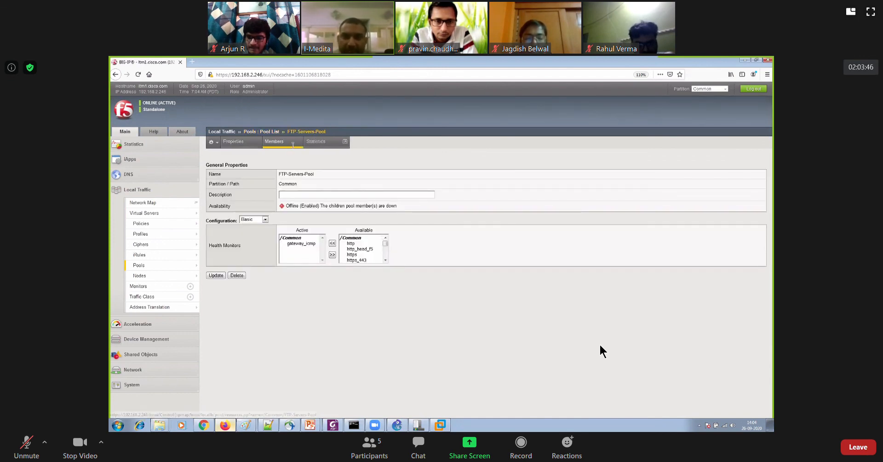
pyautogui.click(210, 238)
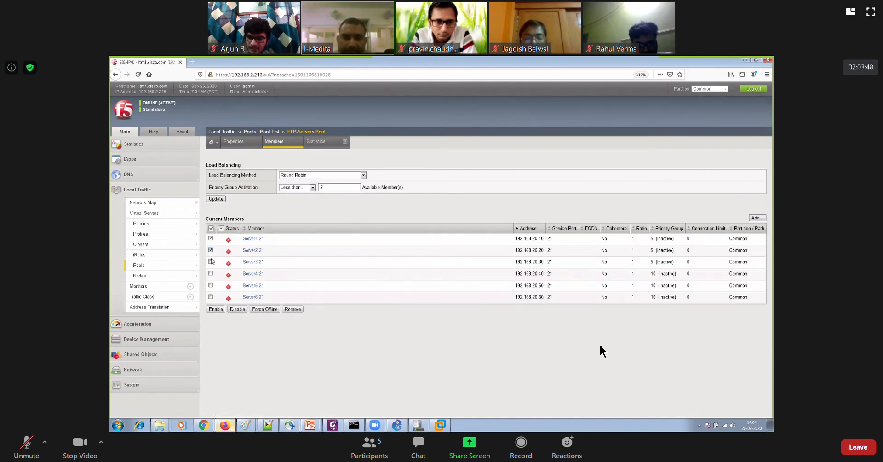
pyautogui.click(211, 262)
pyautogui.click(211, 273)
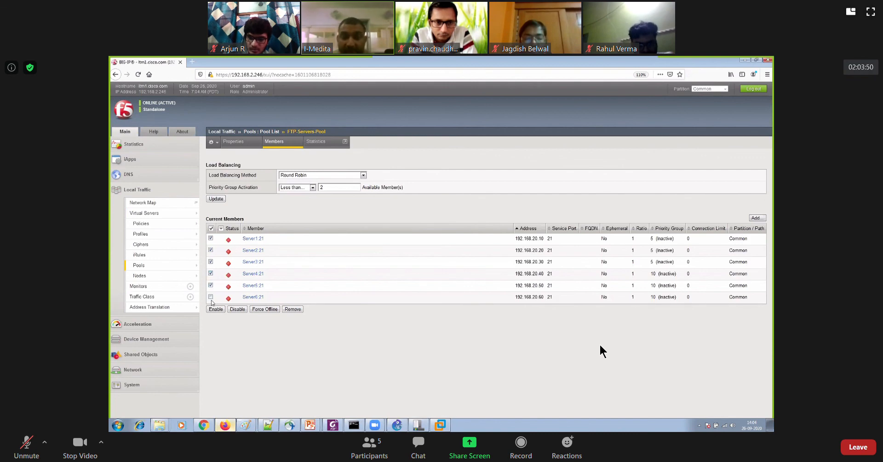
pyautogui.click(293, 309)
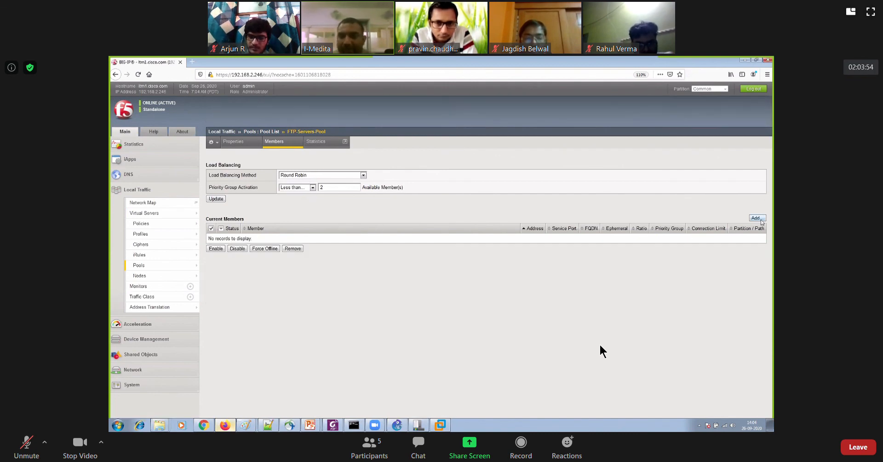
# Add the existing node FTP-Server1 (192.168.20.70) to FTP-Servers-Pool with FTP service port 21, keeping the form open for another member
pyautogui.click(759, 218)
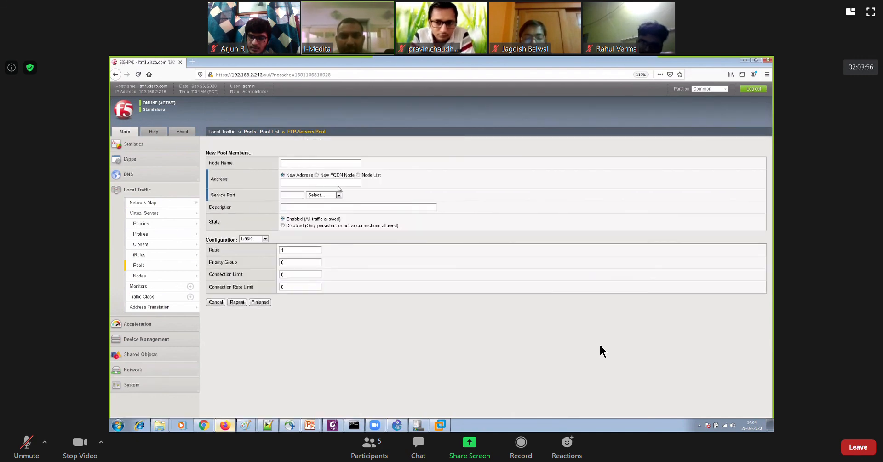
pyautogui.click(358, 175)
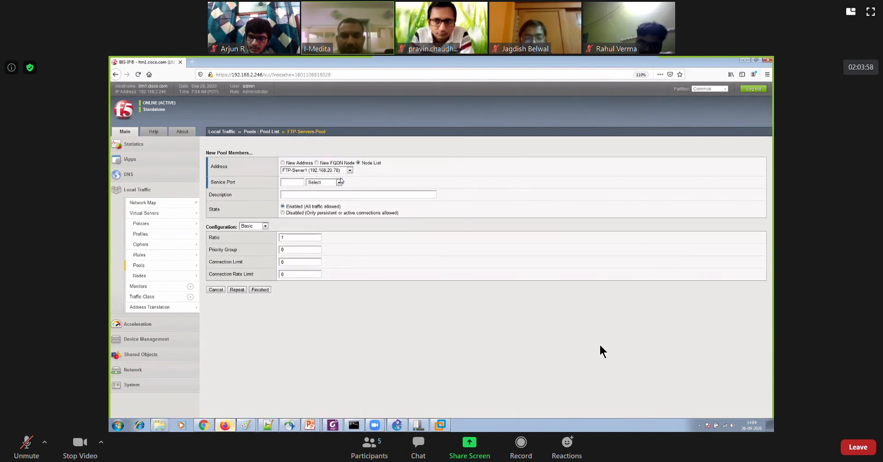
pyautogui.click(324, 182)
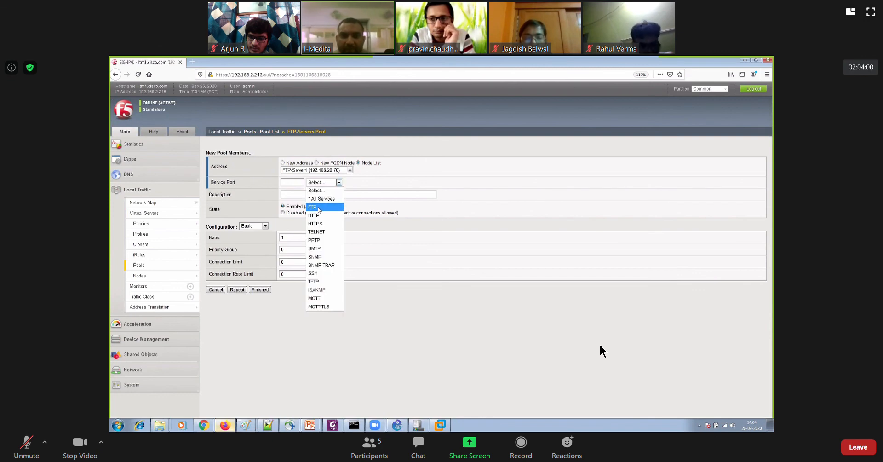
pyautogui.click(317, 209)
pyautogui.click(350, 170)
pyautogui.click(366, 178)
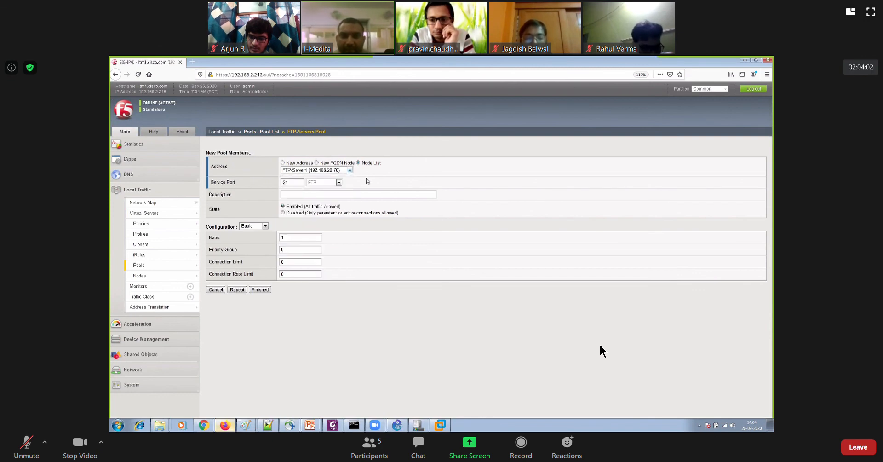
pyautogui.click(237, 290)
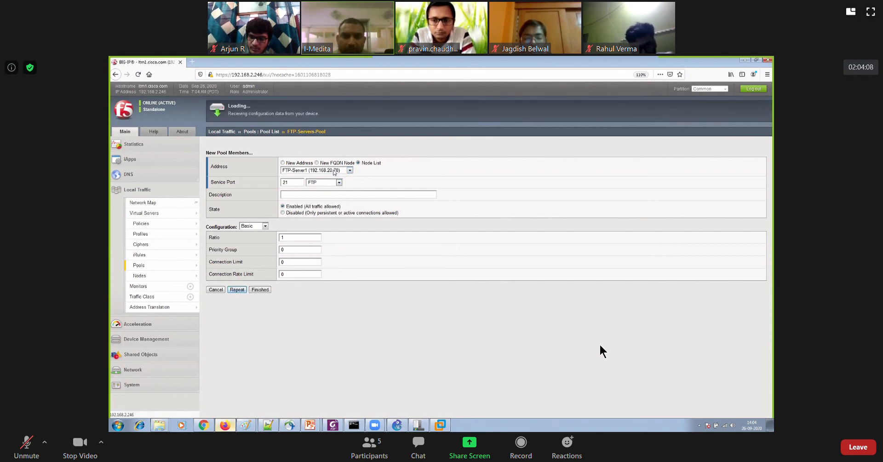
# Add the existing node FTP-Server2 (192.168.20.80) to FTP-Servers-Pool, finish adding members and review the pool
pyautogui.click(322, 170)
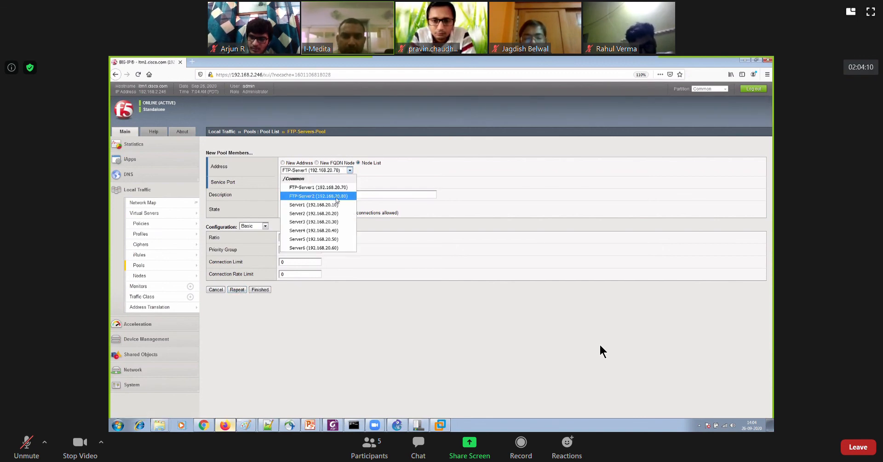
pyautogui.click(334, 200)
pyautogui.click(260, 289)
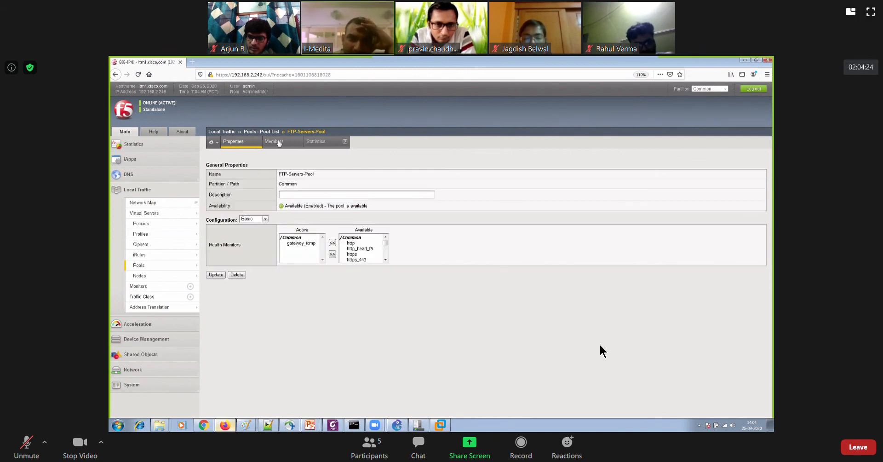
pyautogui.click(279, 142)
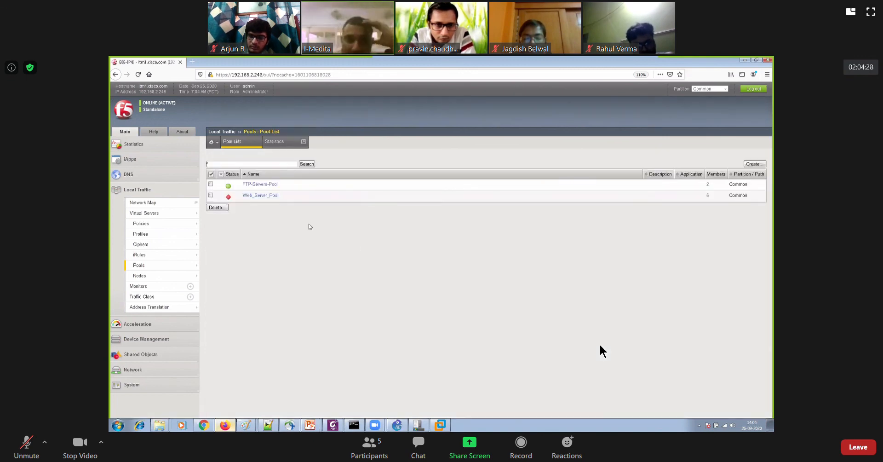
# Switch to VMware Workstation, clear the network windows on Win-7-PC1 and examine the Server1.txt share in Golden FTP Server's options
pyautogui.click(440, 425)
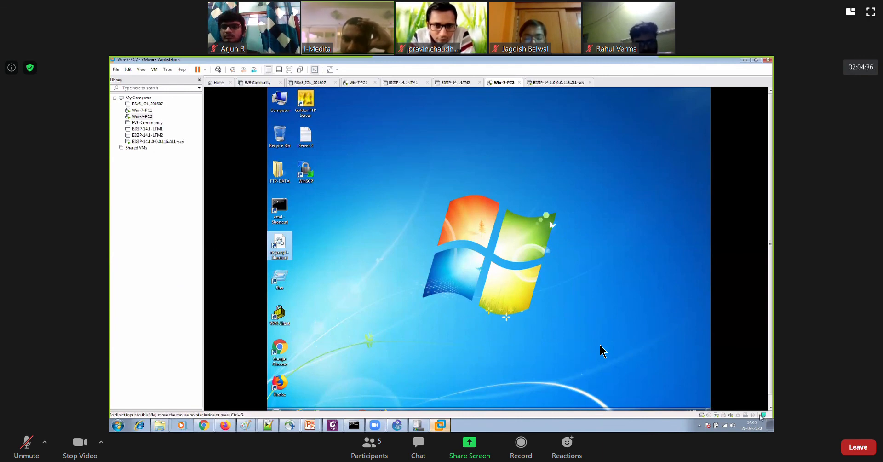
pyautogui.click(363, 83)
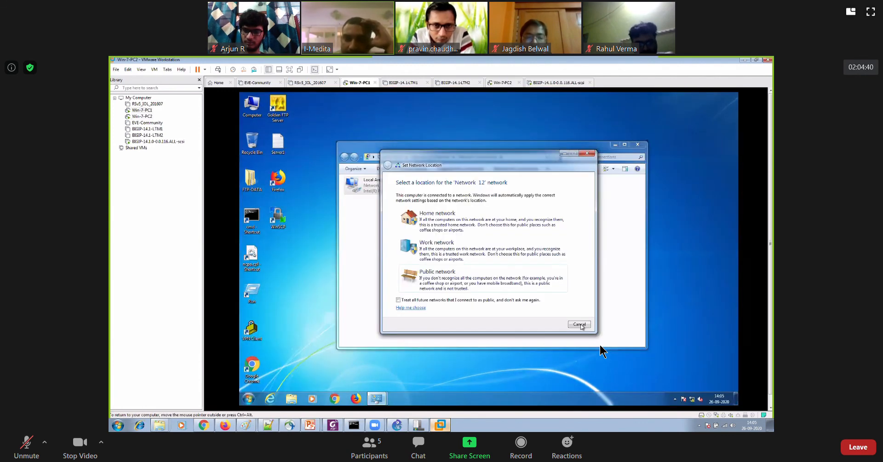
pyautogui.click(637, 144)
pyautogui.click(674, 397)
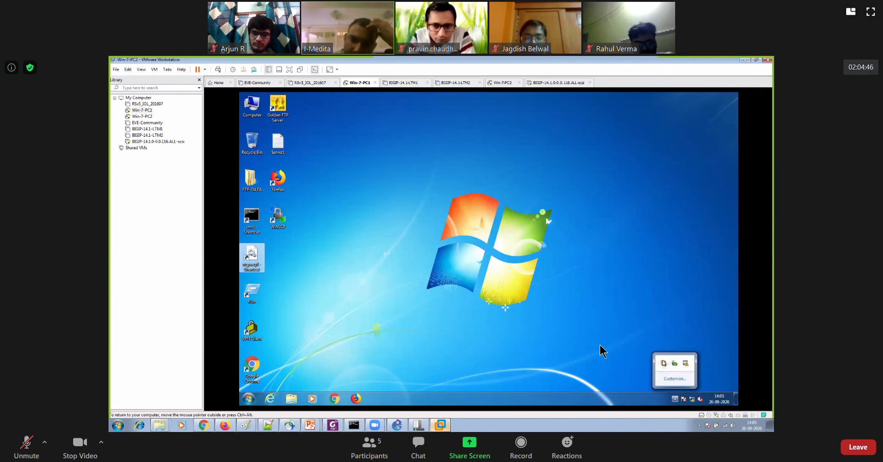
pyautogui.rightClick(664, 363)
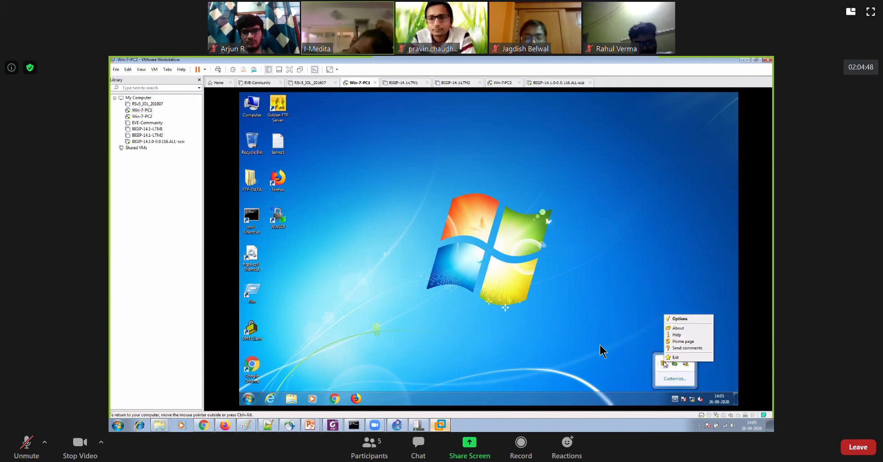
pyautogui.click(678, 318)
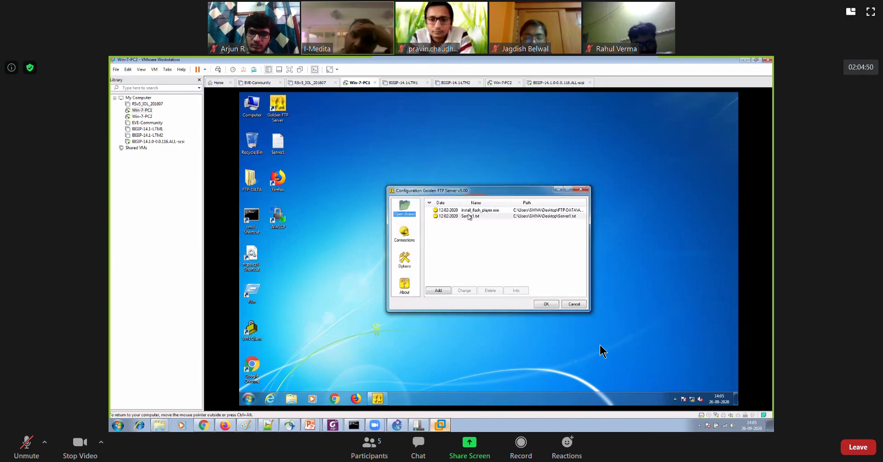
pyautogui.click(478, 217)
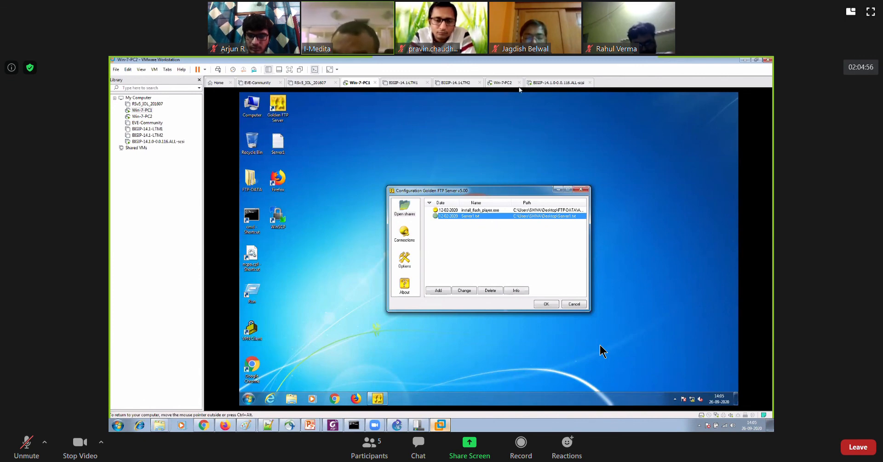
# Switch to the Win-7-PC2 virtual machine and examine the Server 2.txt share in its Golden FTP Server options
pyautogui.click(503, 84)
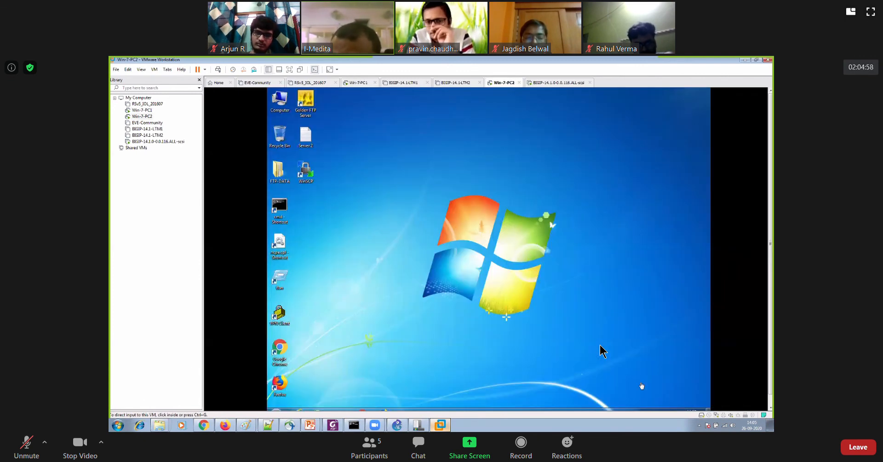
pyautogui.scroll(-1, 727, 384)
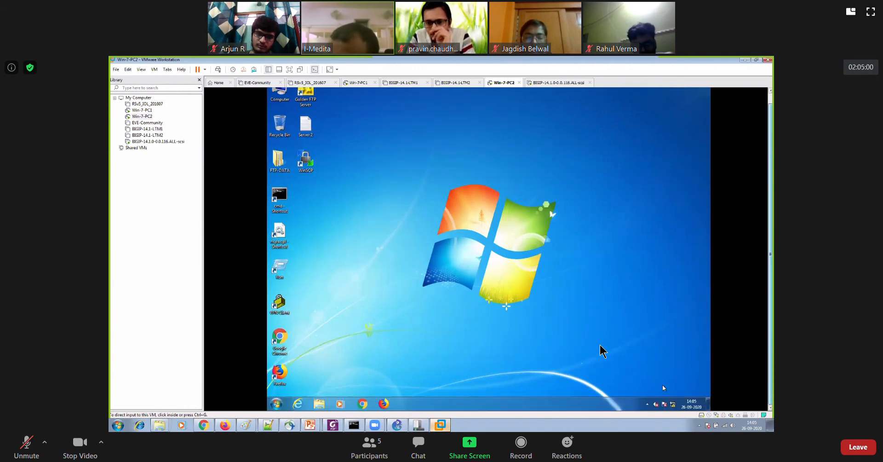
pyautogui.click(649, 404)
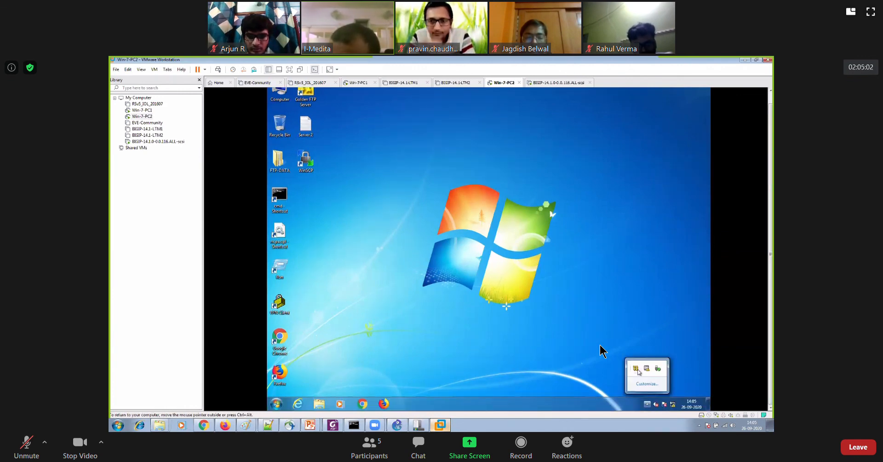
pyautogui.rightClick(636, 368)
pyautogui.click(654, 326)
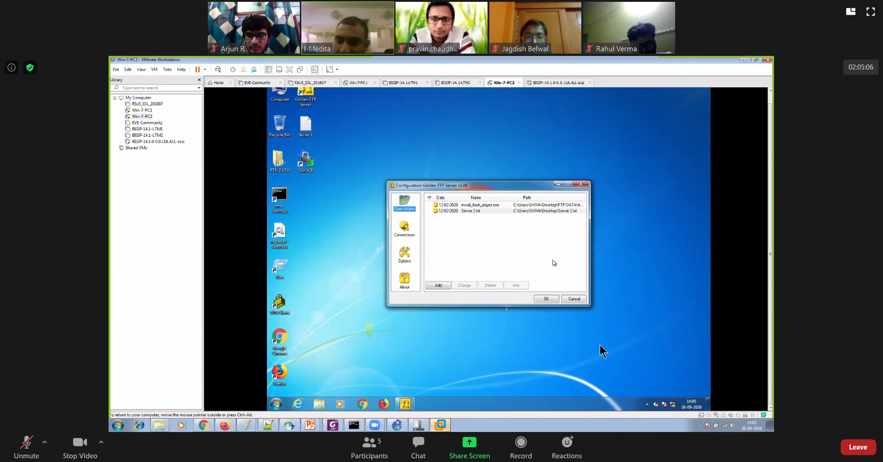
pyautogui.click(522, 210)
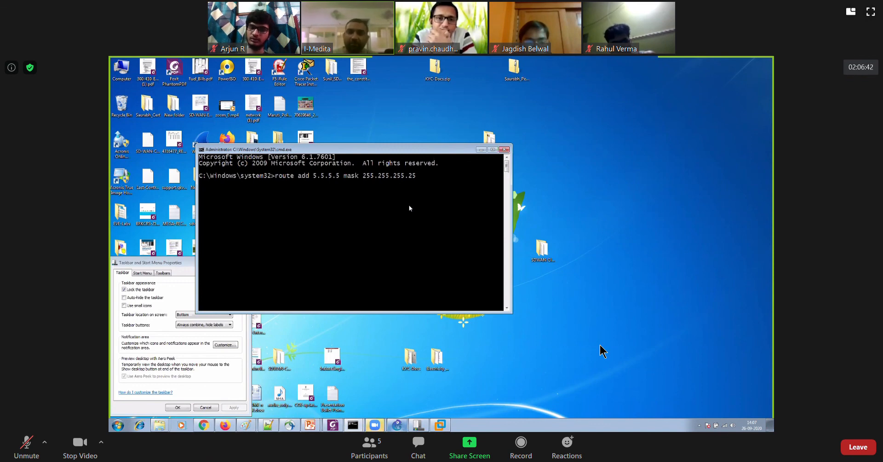
# Add a host route to 5.5.5.5 with mask 255.255.255.255 through gateway 192.168.10.1
pyautogui.press('Return')
pyautogui.press('Return')
pyautogui.press('Return')
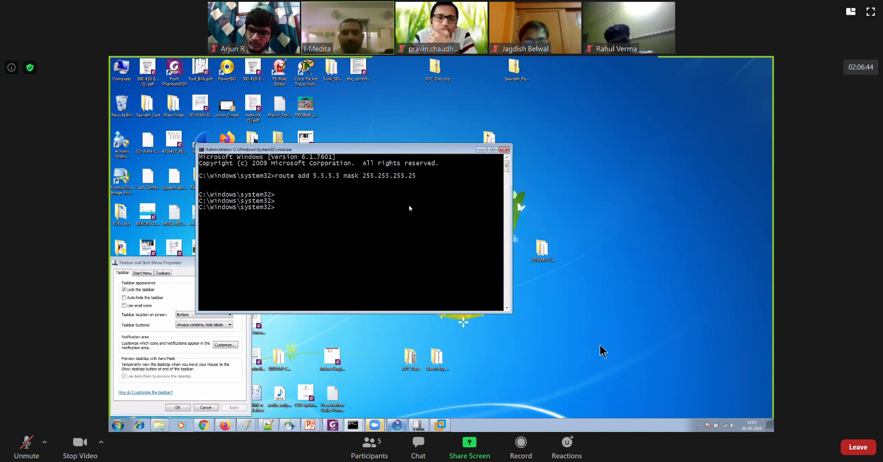
# Ping 5.5.5.5 to test reachability, and close the command prompt and taskbar properties windows
pyautogui.write('ping 5.5.5.,5')
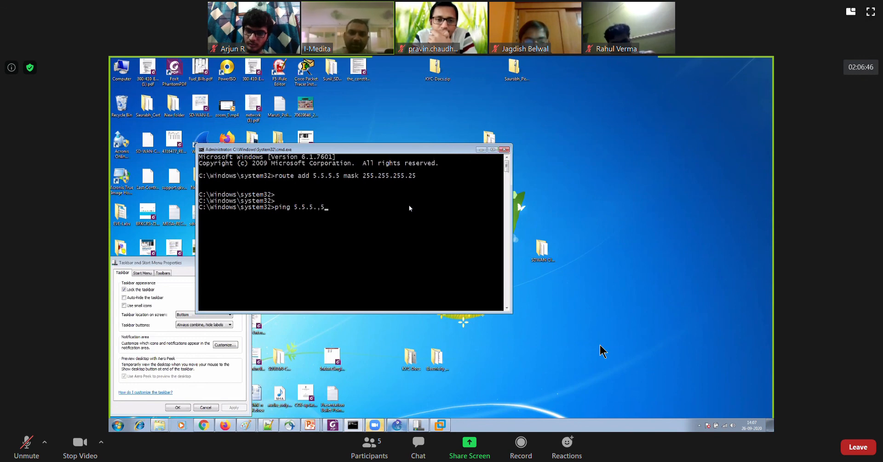
pyautogui.hotkey('ctrl', 'c')
pyautogui.press('Up')
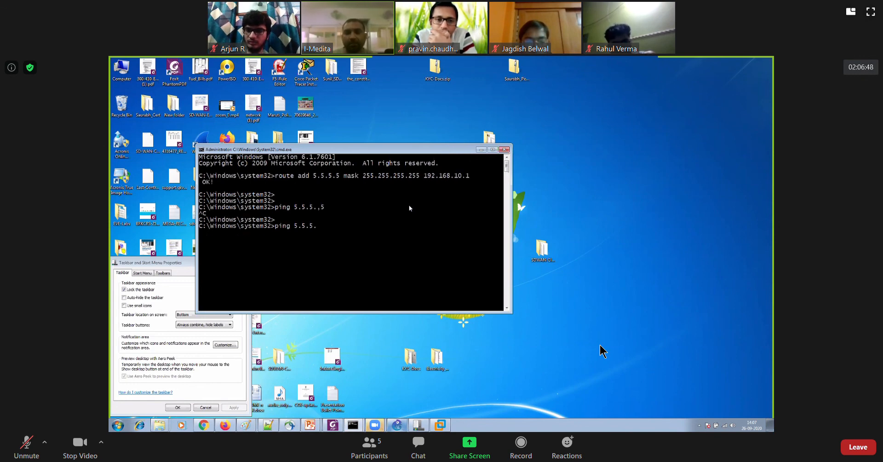
pyautogui.write('5')
pyautogui.press('Return')
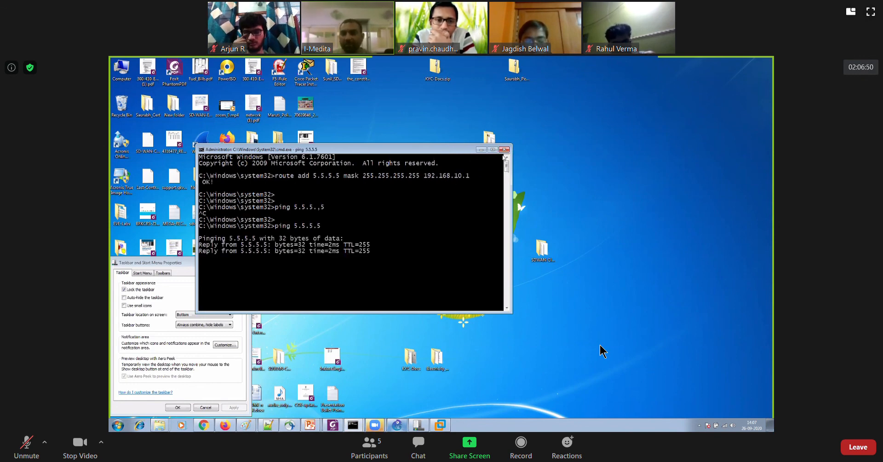
pyautogui.click(504, 149)
pyautogui.click(243, 262)
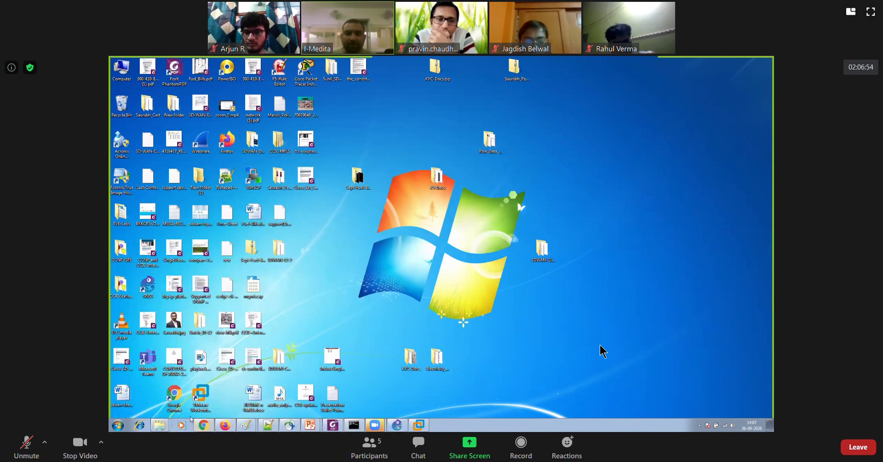
# Switch to Chrome and open ftp://5.5.5.5 in a new tab to test the FTP virtual server
pyautogui.click(202, 425)
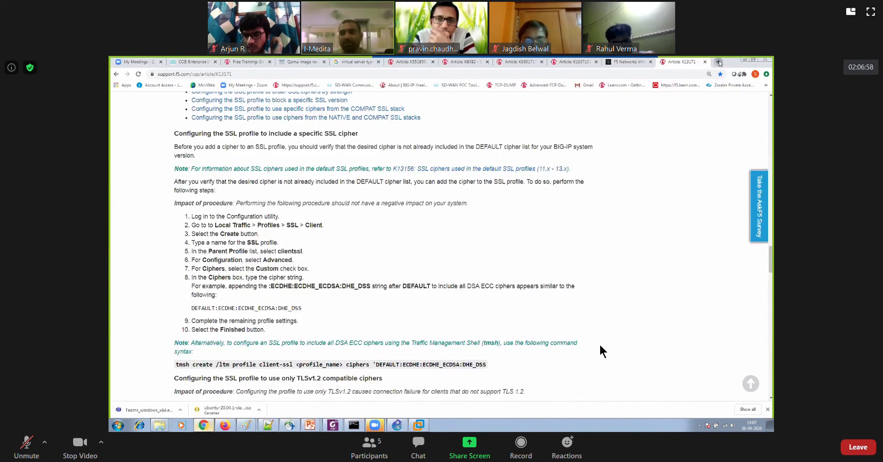
pyautogui.click(717, 62)
pyautogui.write('ftp')
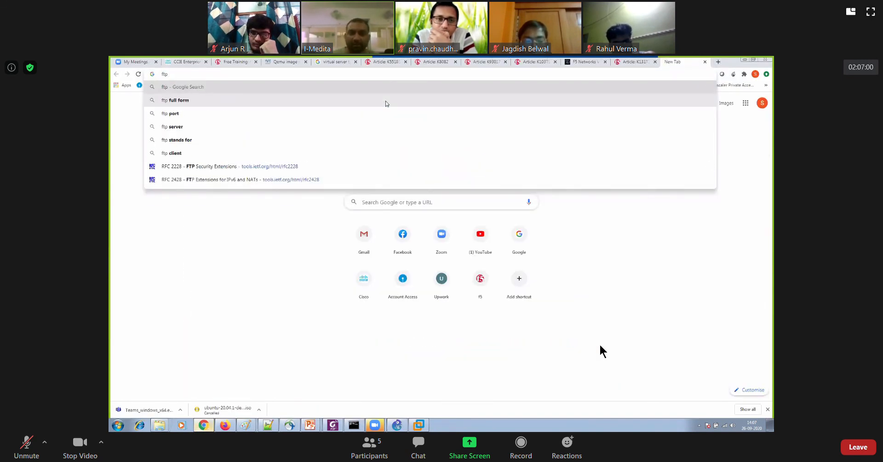
pyautogui.write('://5.5.5.5')
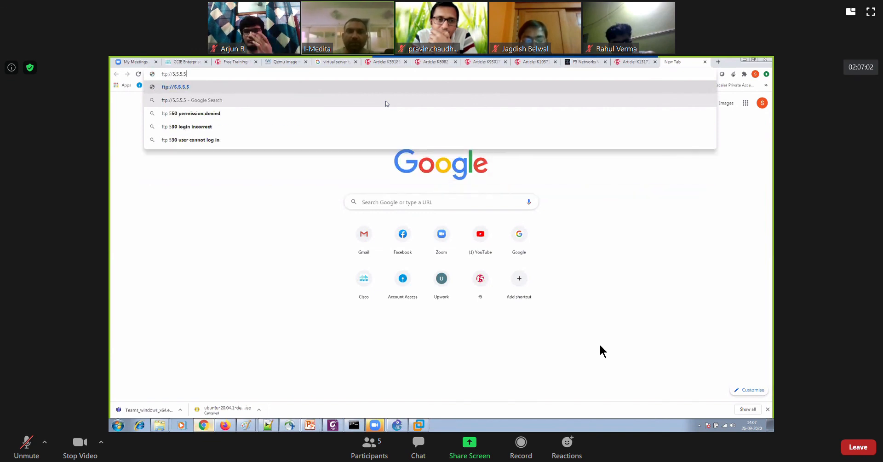
pyautogui.press('Return')
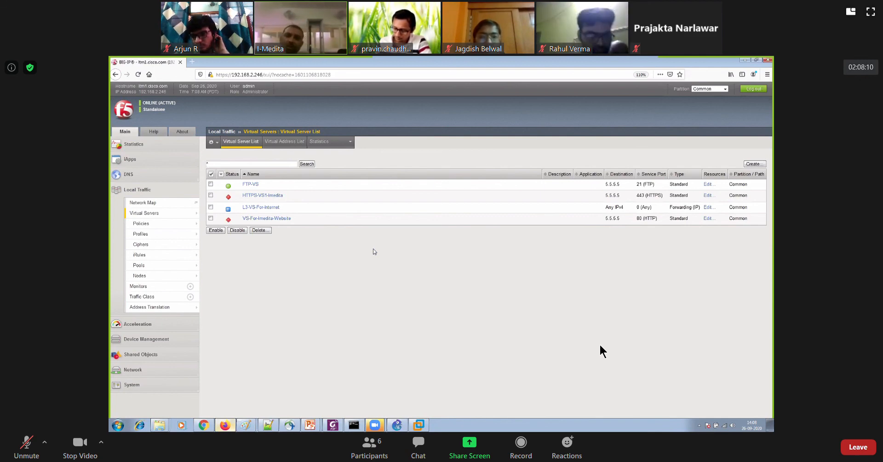
# Create an FTP services profile named test-ftp-profile with parent profile ftp and custom settings enabled for the whole Settings section
pyautogui.moveTo(181, 236)
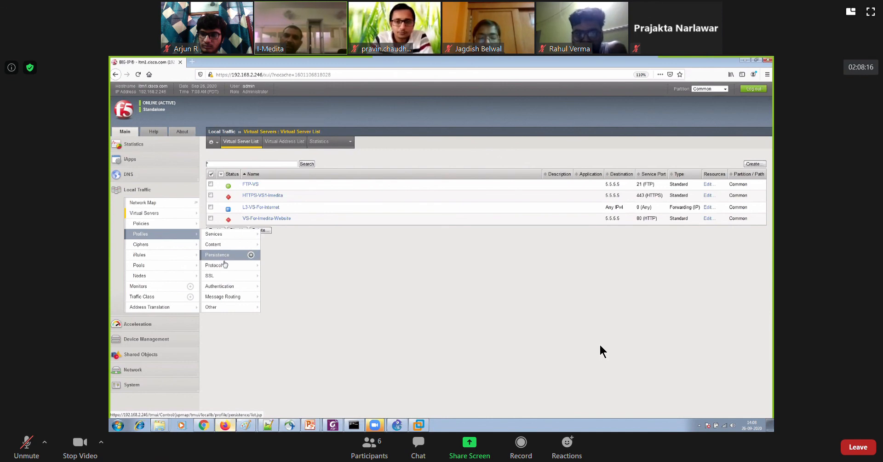
pyautogui.moveTo(227, 265)
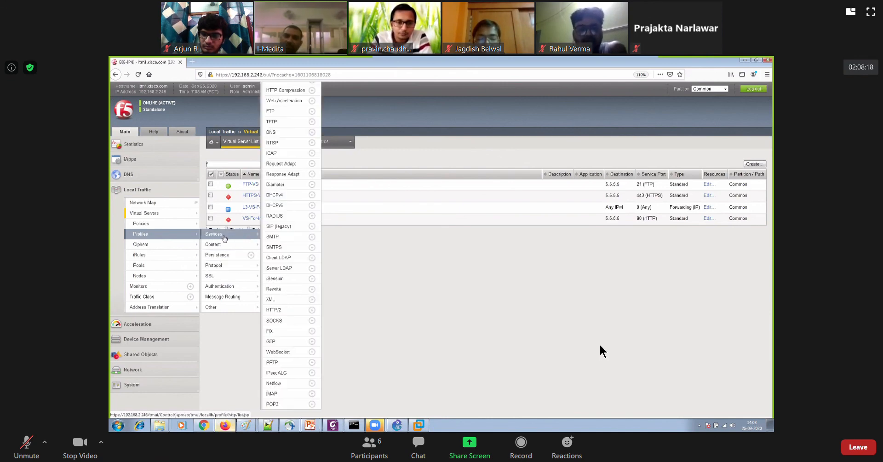
pyautogui.click(224, 238)
pyautogui.moveTo(242, 142)
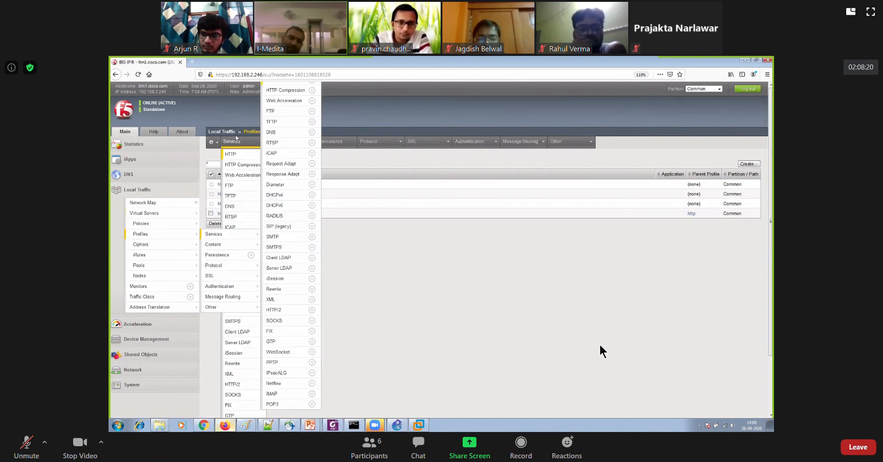
pyautogui.click(241, 188)
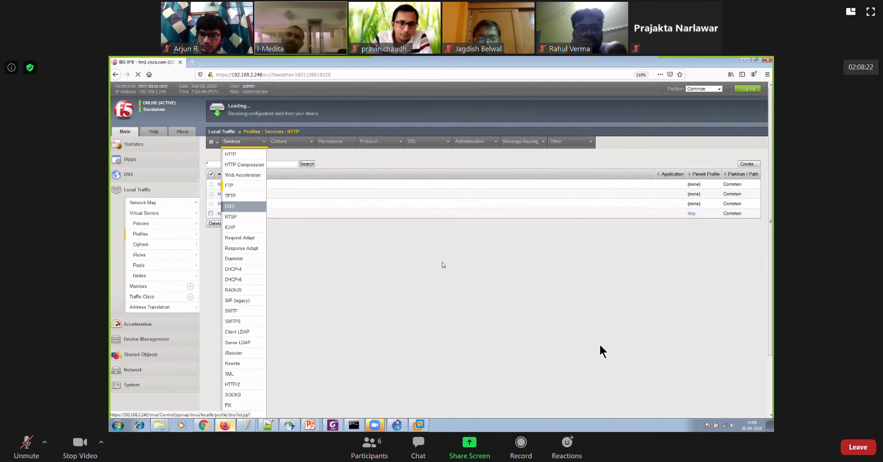
pyautogui.click(754, 164)
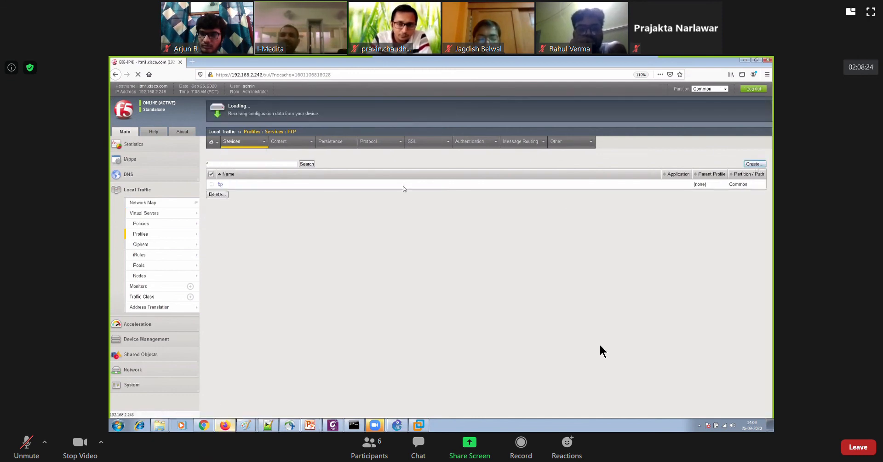
pyautogui.click(315, 162)
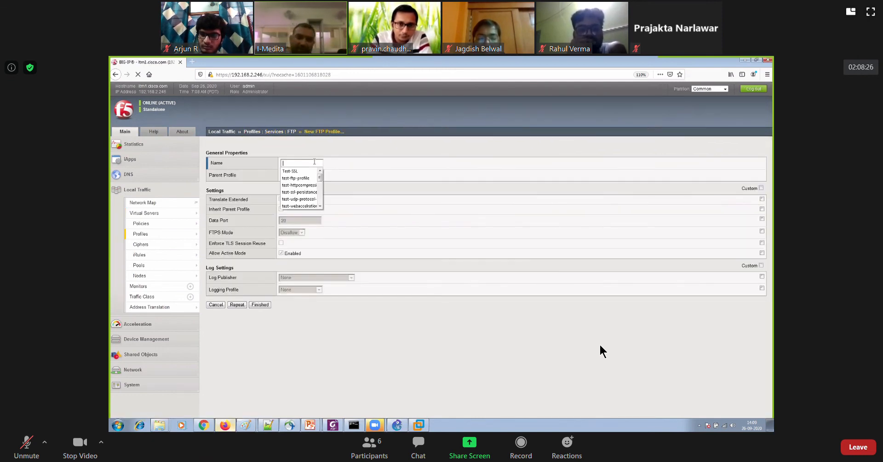
pyautogui.write('test-ftp')
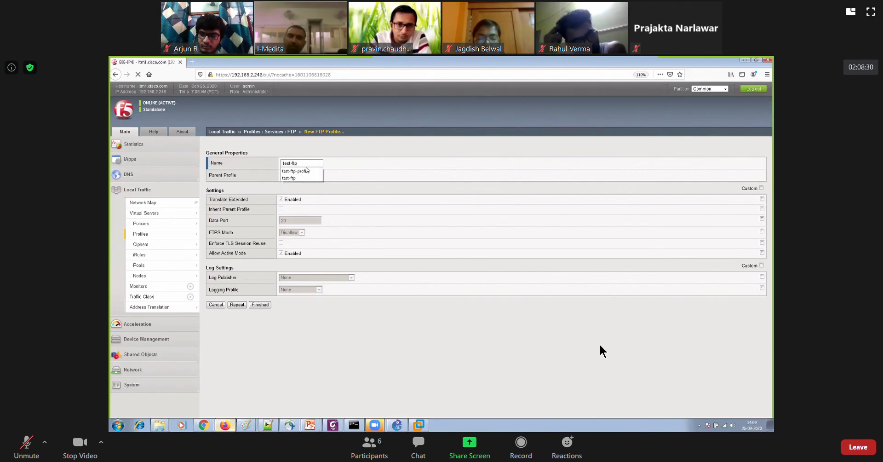
pyautogui.click(297, 170)
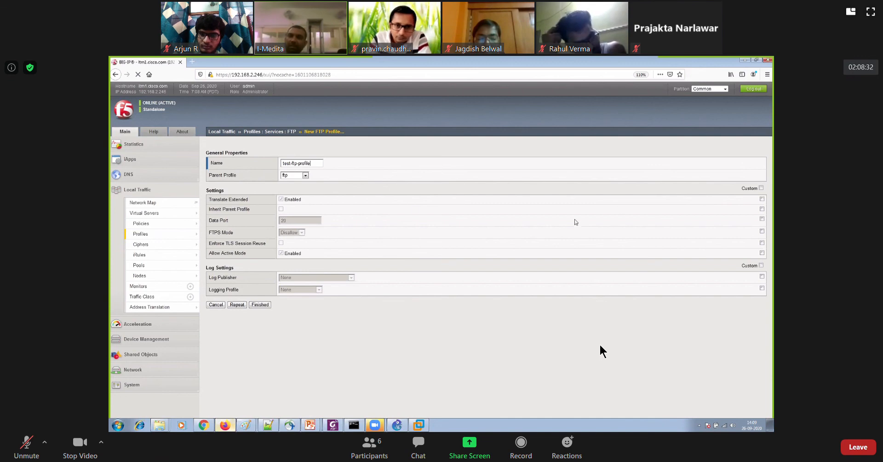
pyautogui.click(761, 188)
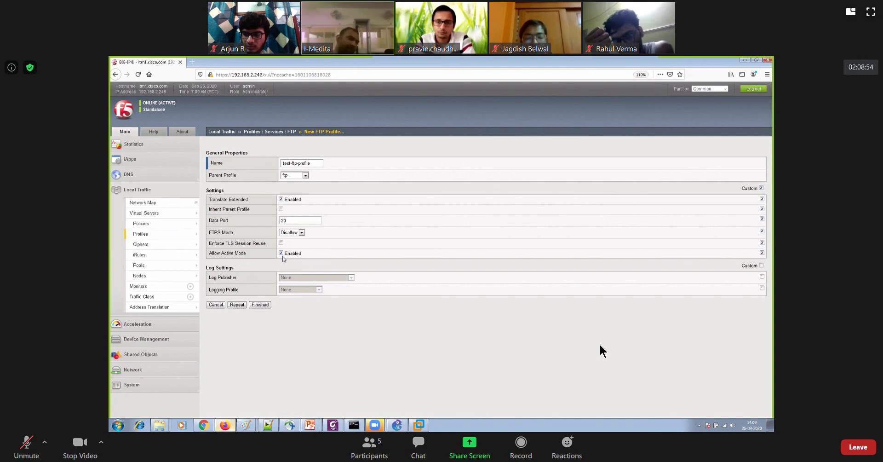
pyautogui.click(259, 304)
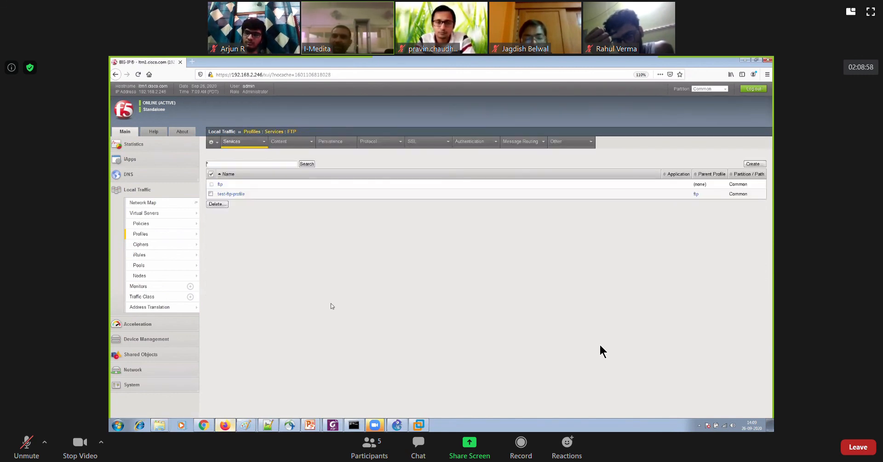
# Open the FTP-VS virtual server's properties and assign an FTP profile to it in its configuration
pyautogui.moveTo(168, 215)
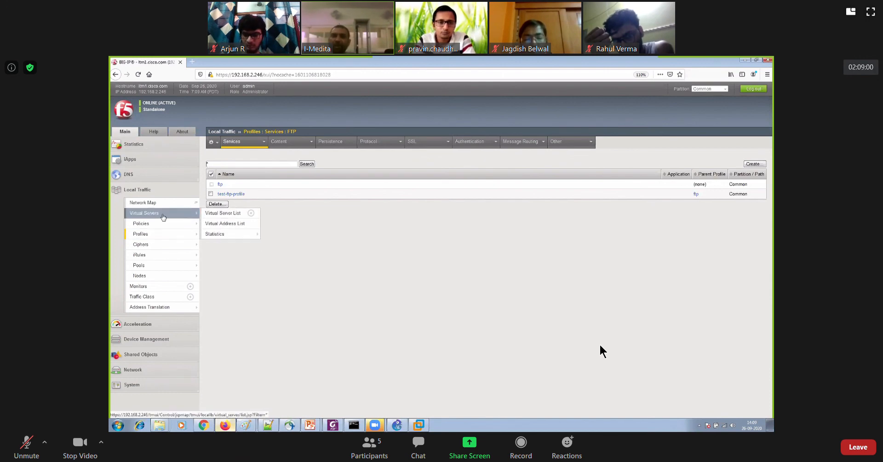
pyautogui.click(223, 213)
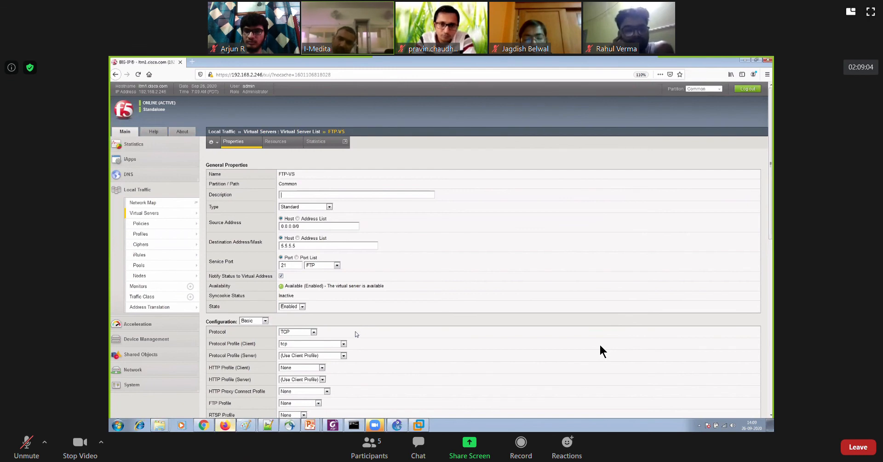
pyautogui.scroll(-5, 355, 333)
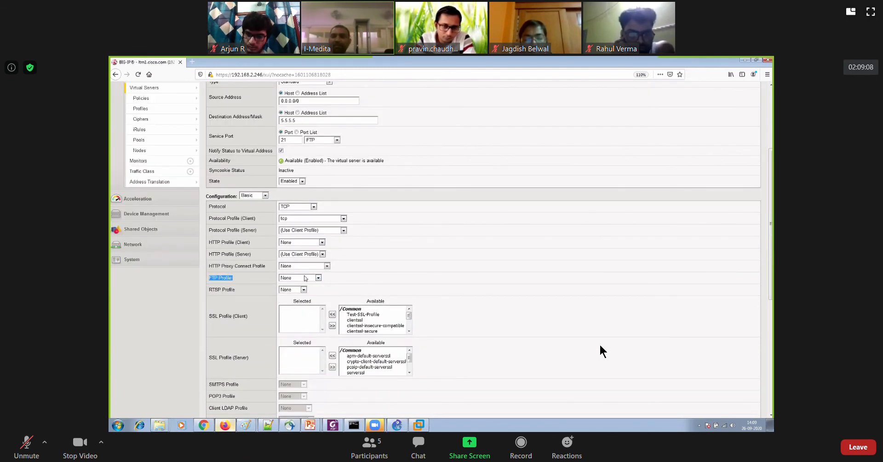
pyautogui.click(306, 277)
pyautogui.click(312, 293)
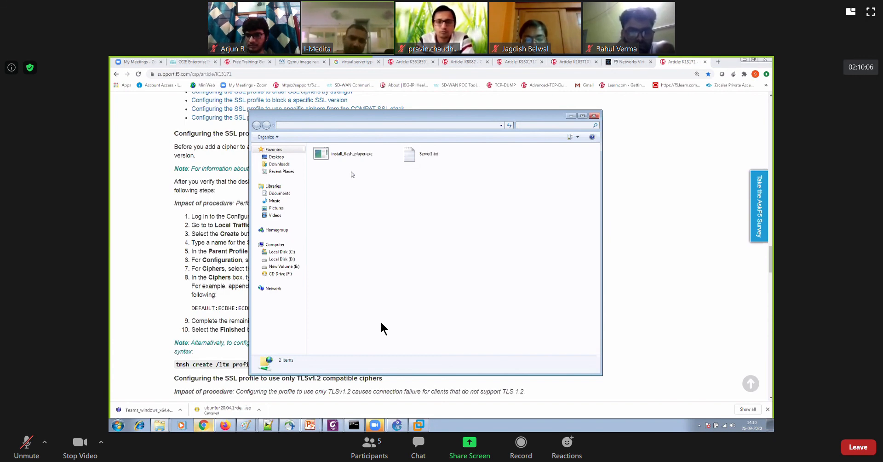
# Close the folder window listing Server1.txt and open ftp://5.5.5.5 through Windows Run to test the FTP virtual server
pyautogui.click(594, 116)
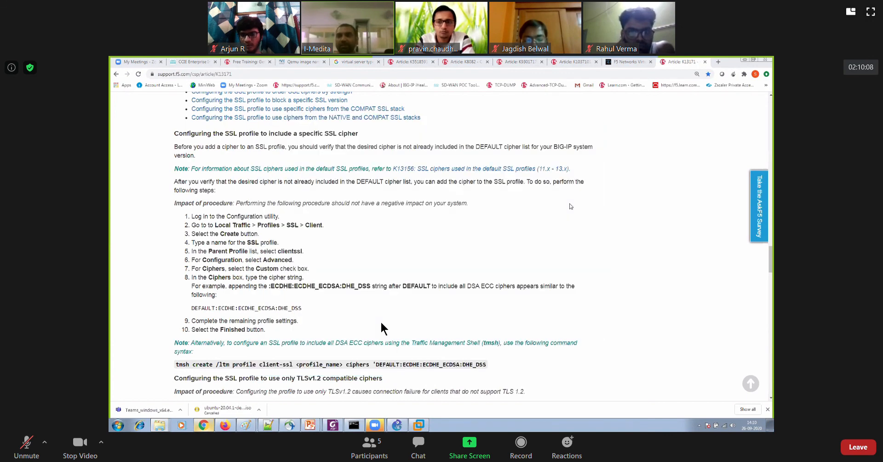
pyautogui.press('super+r')
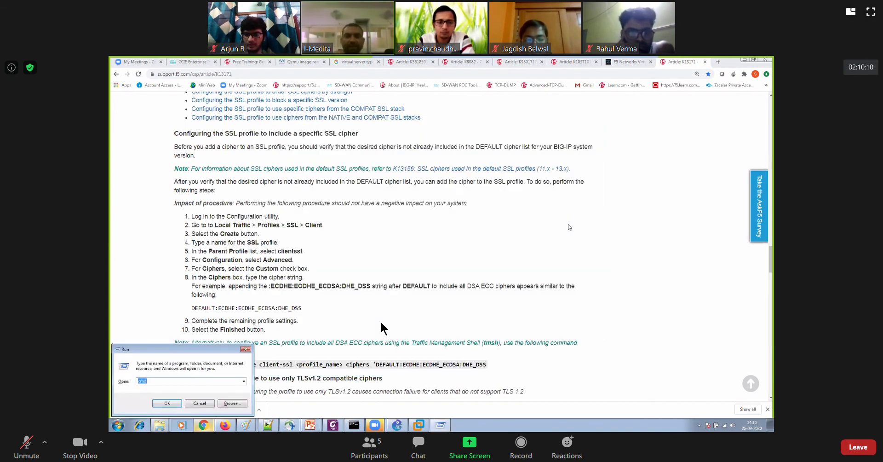
pyautogui.write('ftp')
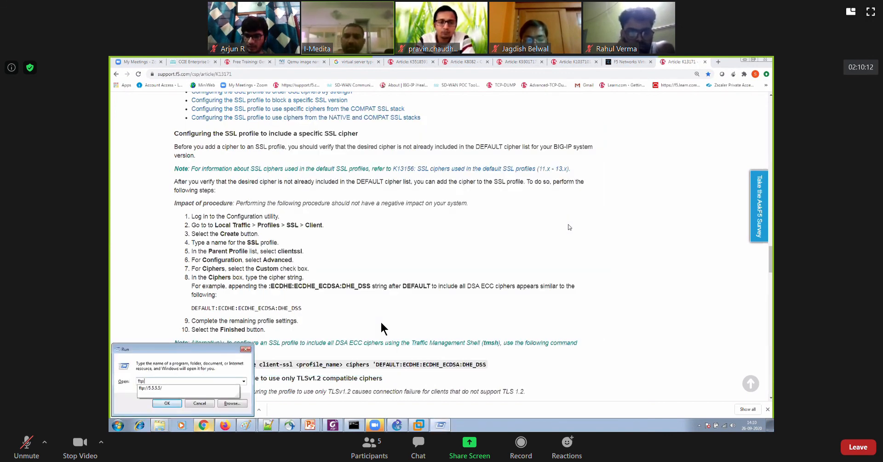
pyautogui.write('://5.5.5.5')
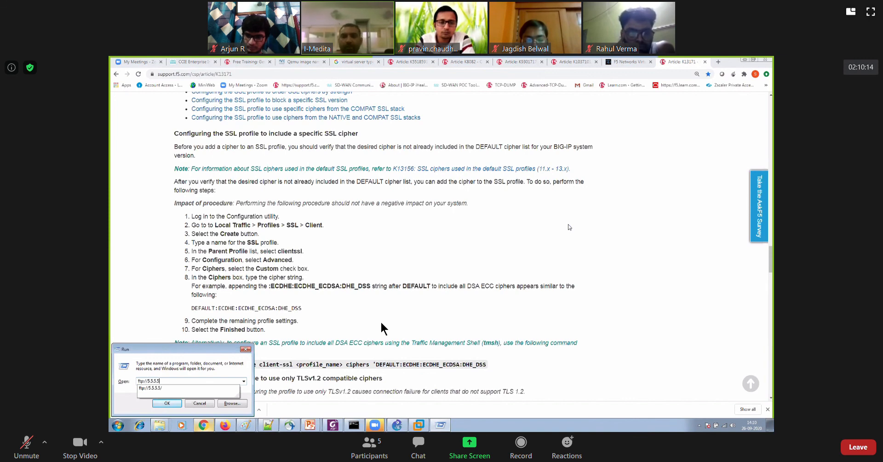
pyautogui.press('Return')
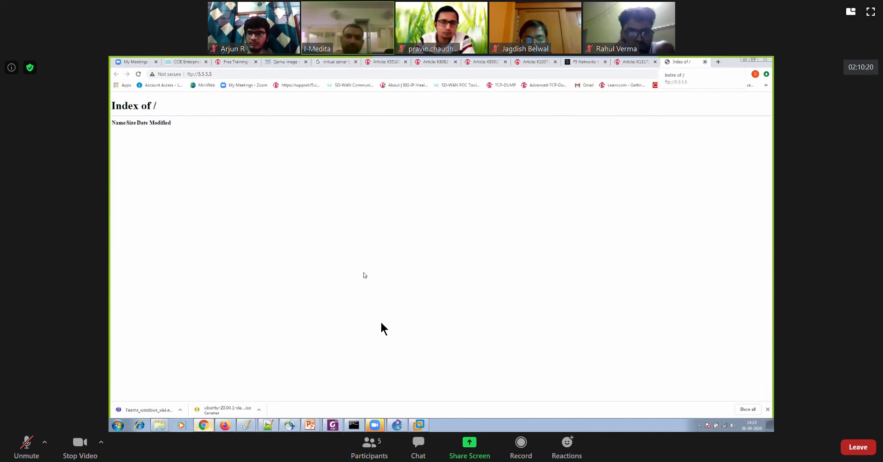
# Close the FTP index page, reopen ftp://5.5.5.5 through Windows Run, and reload it to retest load balancing
pyautogui.hotkey('ctrl', 'w')
pyautogui.press('super+r')
pyautogui.write('ftp')
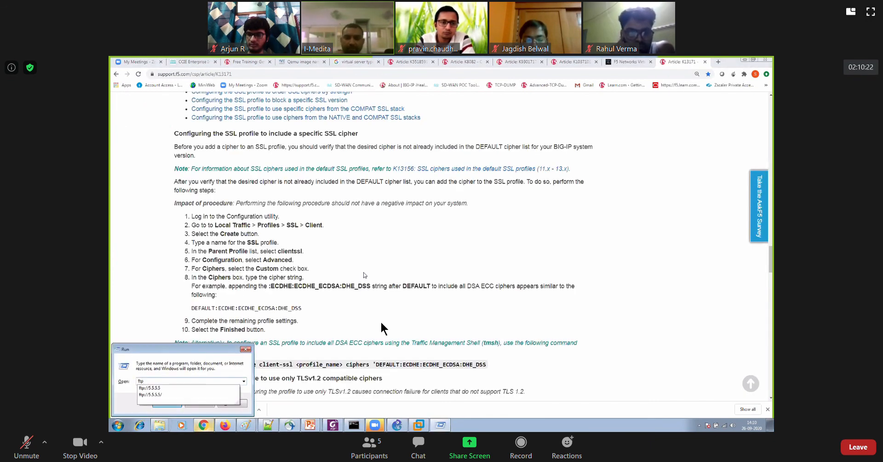
pyautogui.write('://')
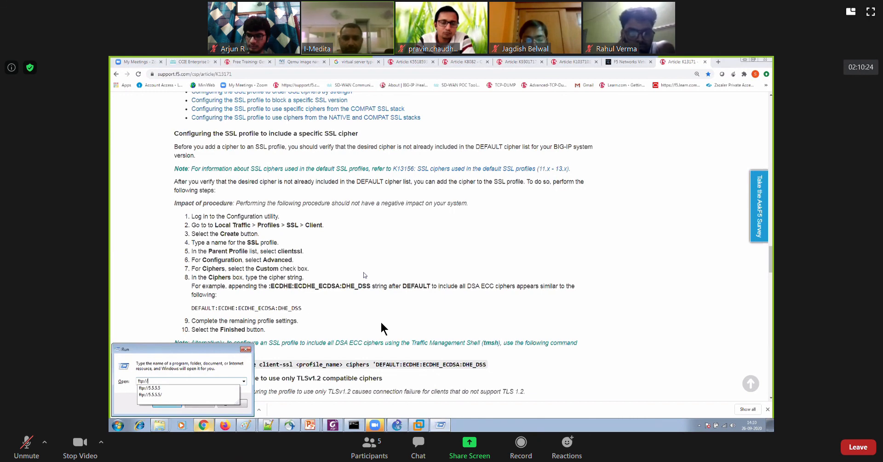
pyautogui.write('5.5.5.5')
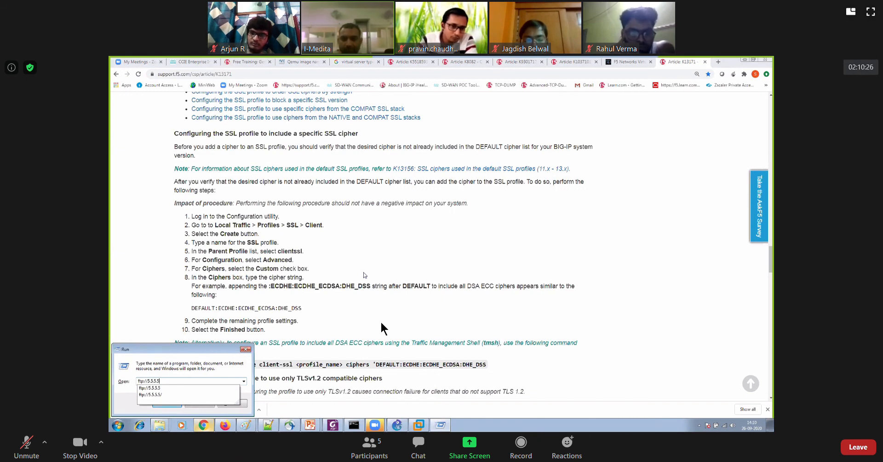
pyautogui.press('Return')
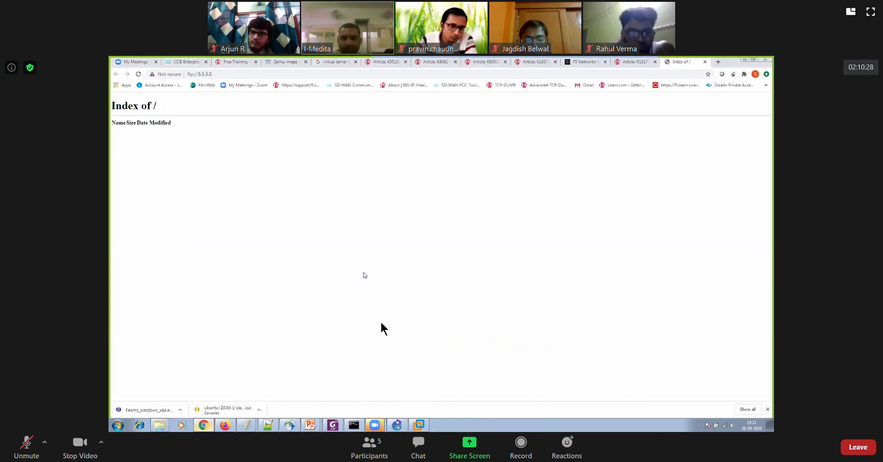
pyautogui.click(138, 74)
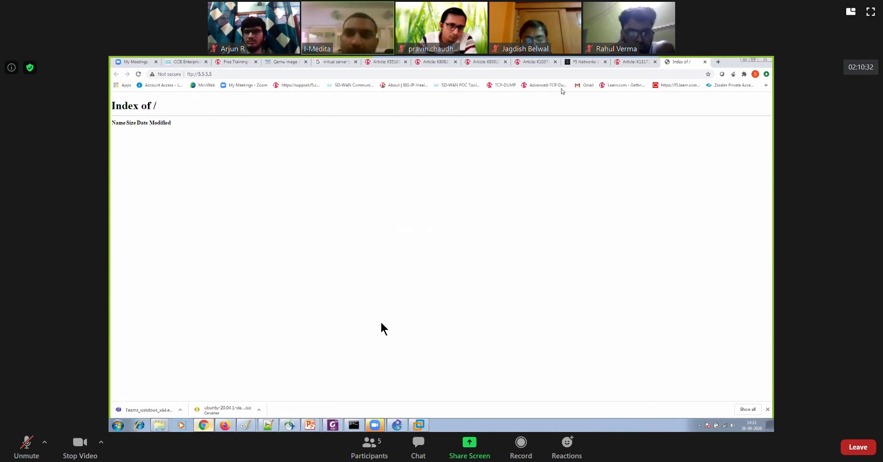